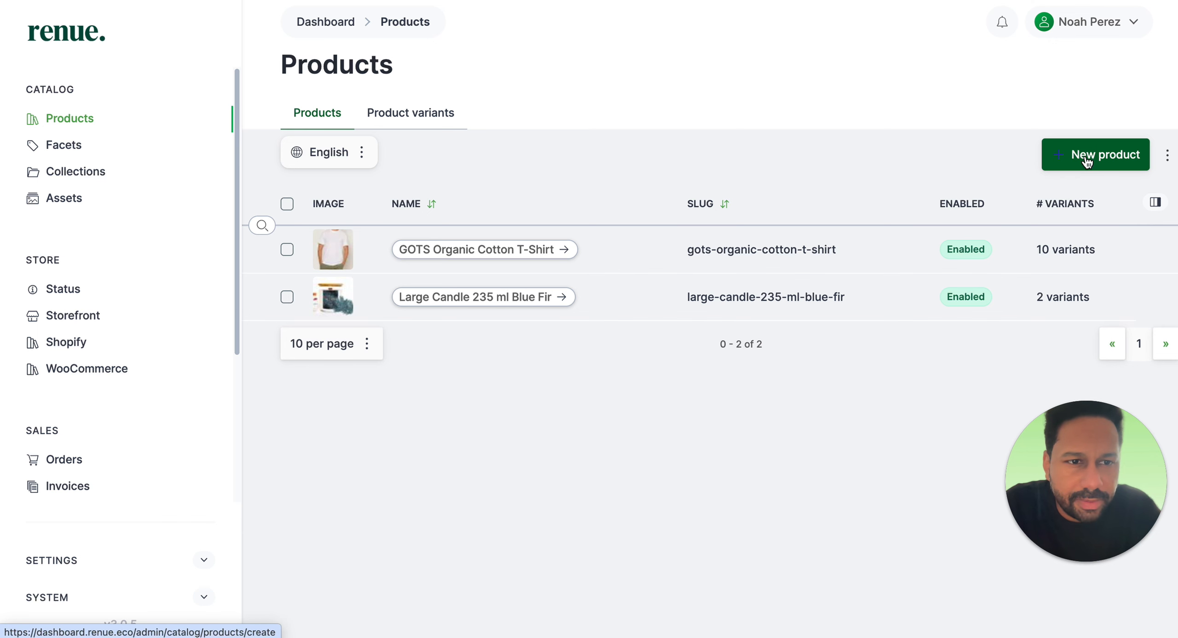
Start creating a new product in the catalog and open its product name for entry.
{"action": "left_click", "coordinate": [1086, 157]}
{"action": "left_click", "coordinate": [432, 244]}
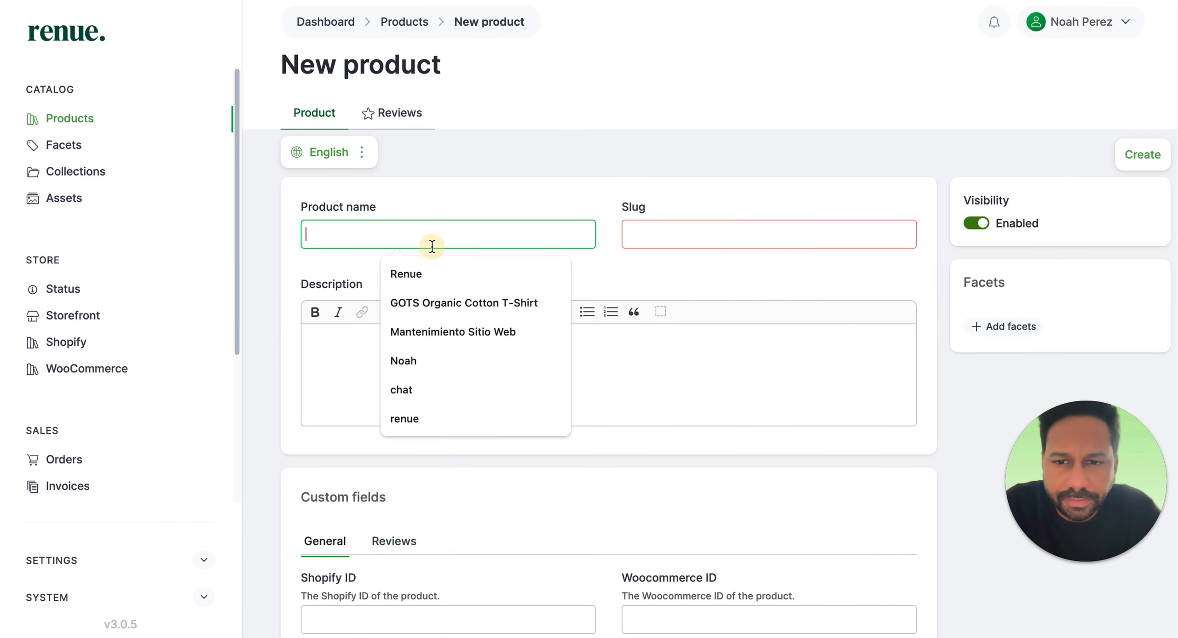
{"action": "left_click", "coordinate": [537, 175]}
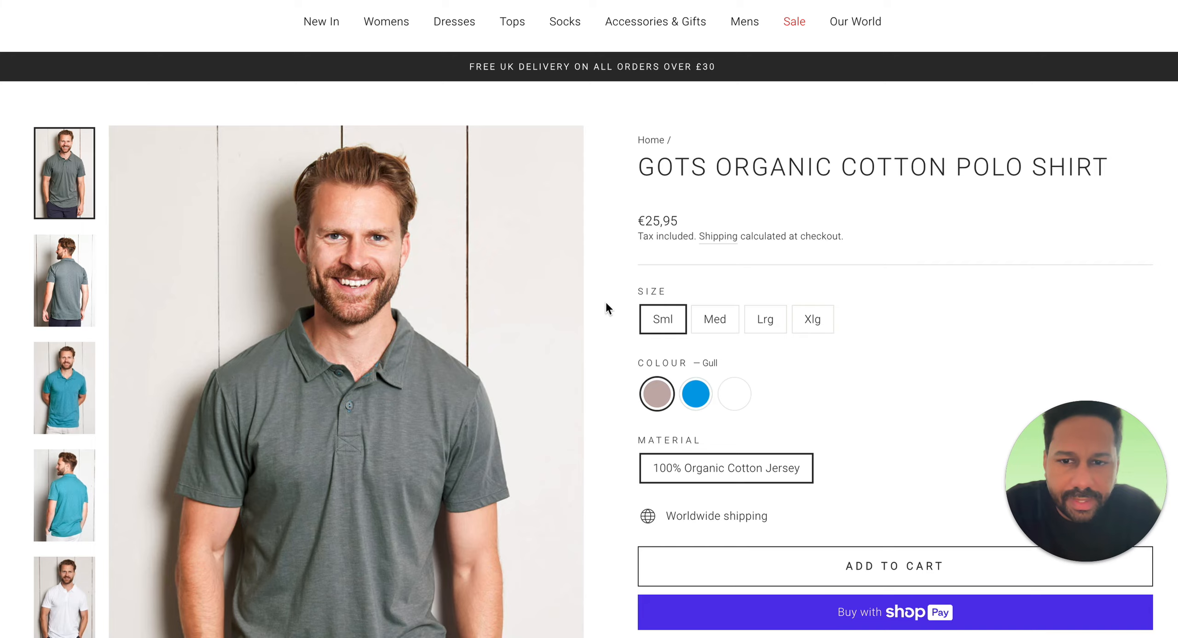
Switch to the nomads GOTS Organic Cotton Polo Shirt page and examine the Sml, Med, Lrg and Xlg size options.
{"action": "scroll", "coordinate": [605, 302], "scroll_direction": "down", "scroll_amount": 3}
{"action": "scroll", "coordinate": [605, 301], "scroll_direction": "up", "scroll_amount": 4}
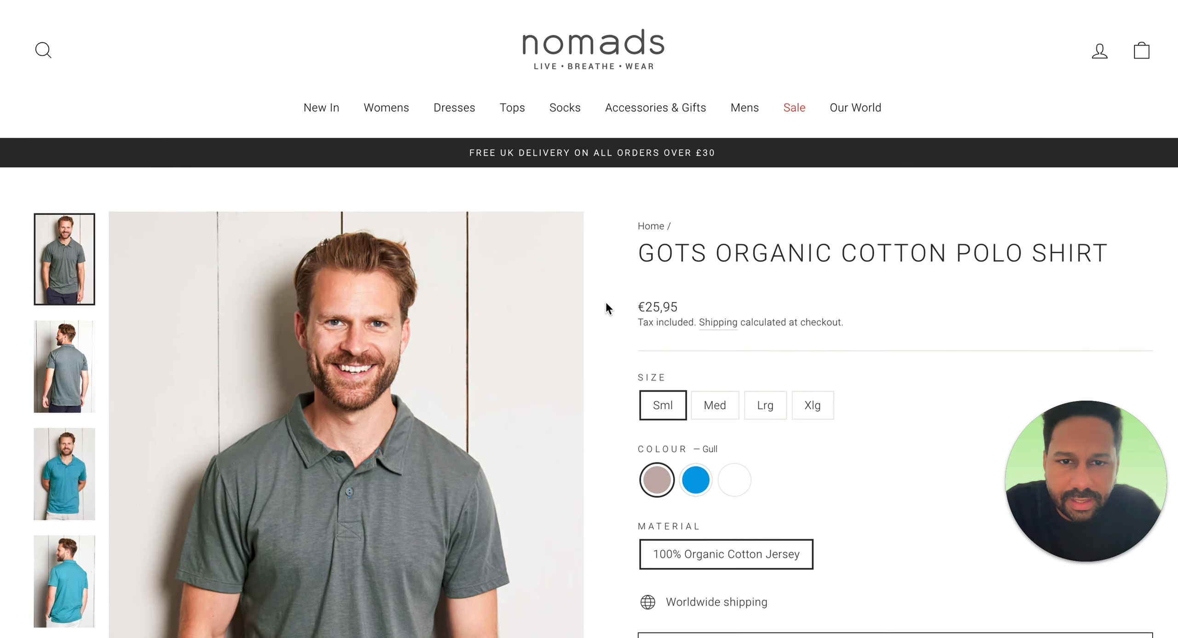
{"action": "scroll", "coordinate": [605, 301], "scroll_direction": "down", "scroll_amount": 2}
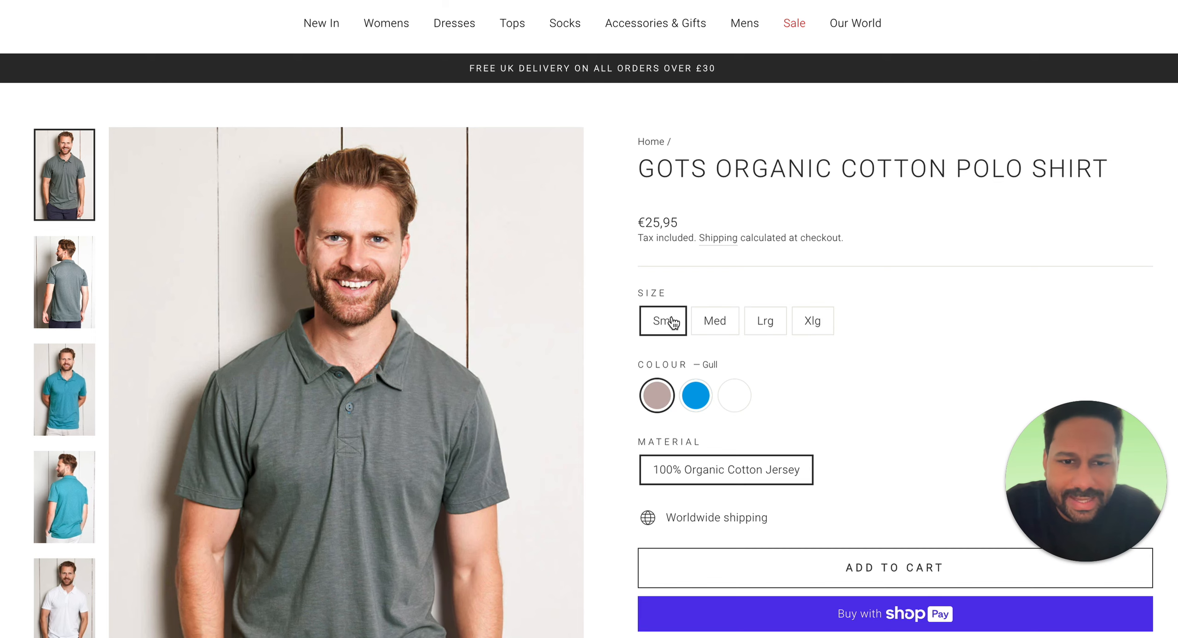
{"action": "left_click", "coordinate": [719, 331]}
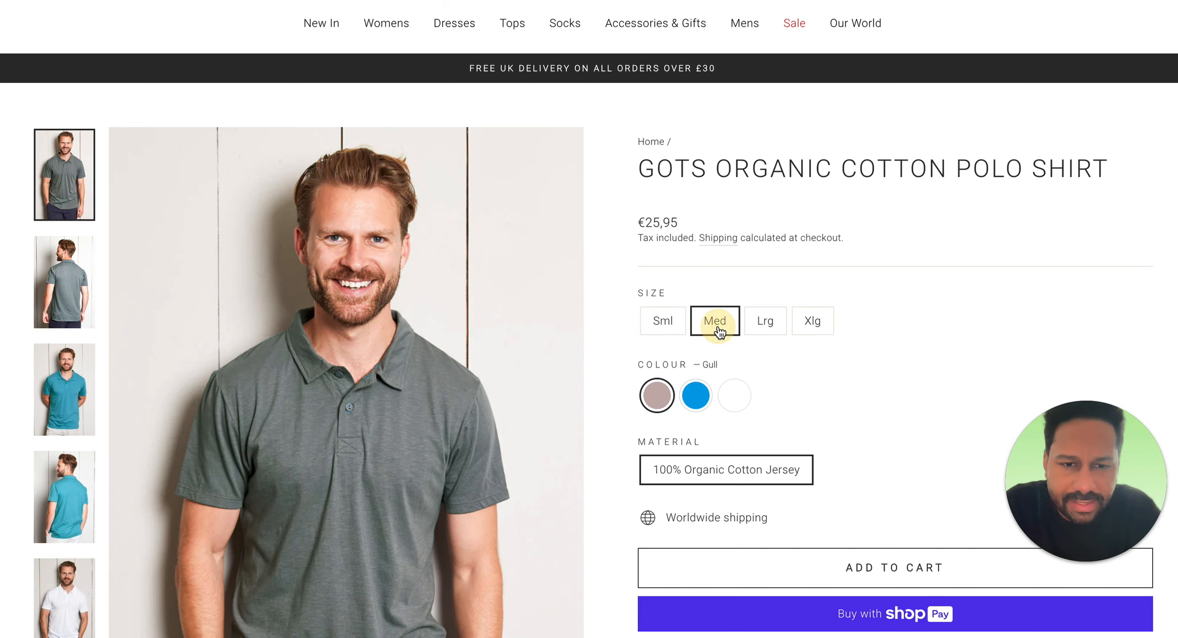
{"action": "left_click", "coordinate": [776, 328]}
{"action": "left_click", "coordinate": [669, 330]}
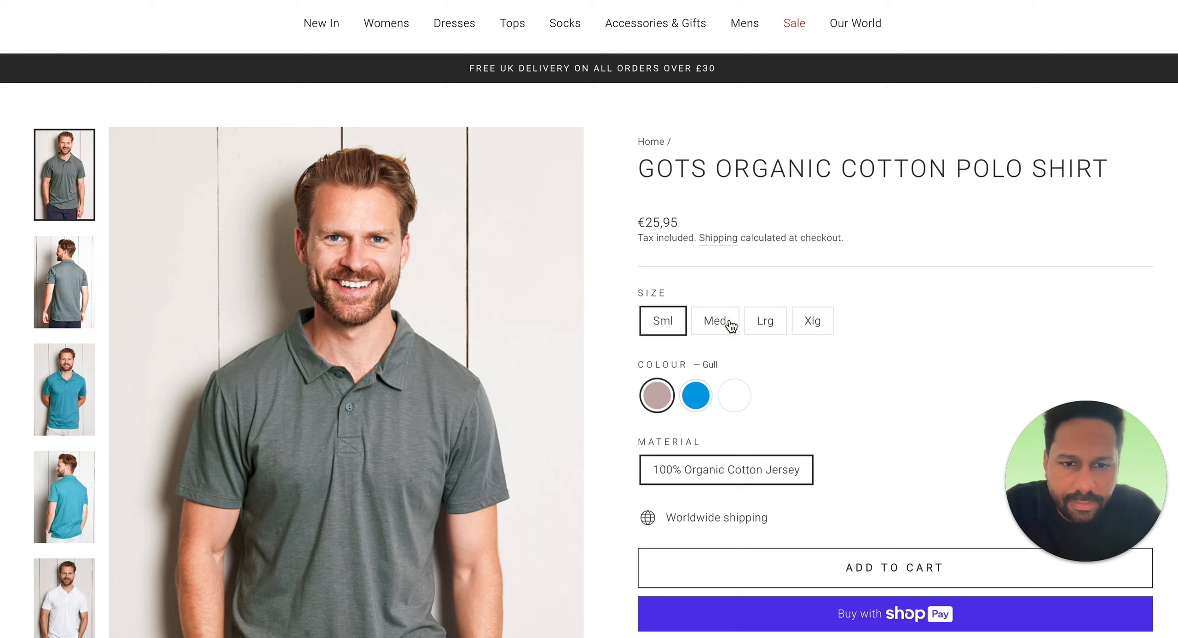
{"action": "left_click", "coordinate": [728, 326]}
{"action": "left_click", "coordinate": [767, 322]}
{"action": "left_click", "coordinate": [805, 328]}
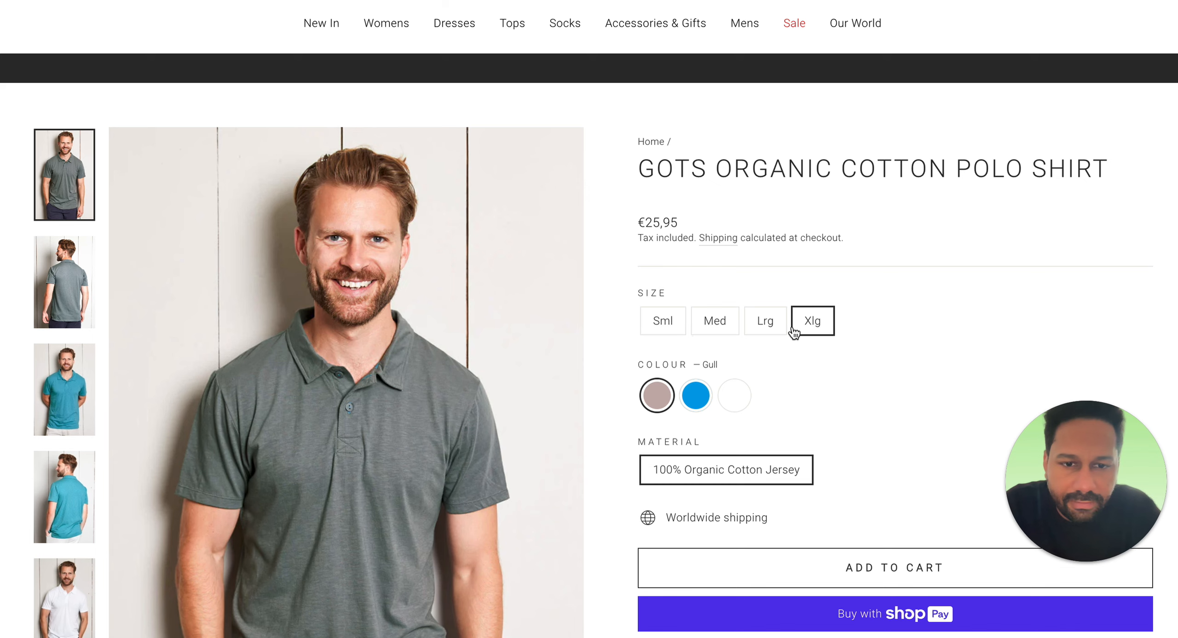
Examine the polo shirt's Gull, Rio and White colour options with the Xlg size selected.
{"action": "left_click", "coordinate": [696, 398]}
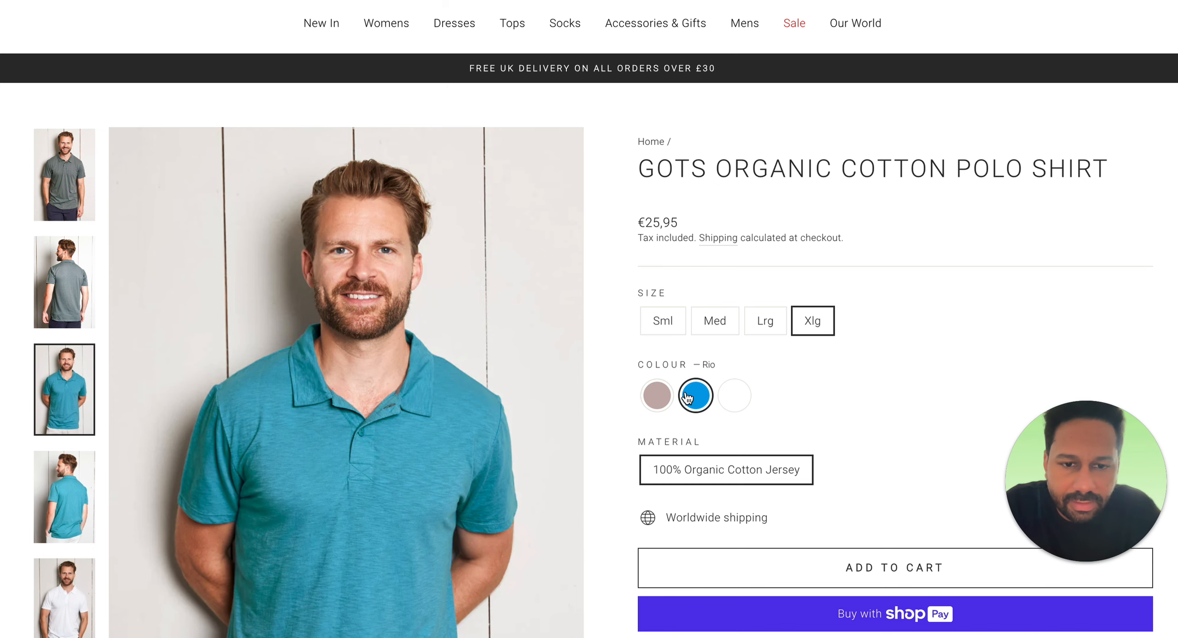
{"action": "left_click", "coordinate": [735, 395]}
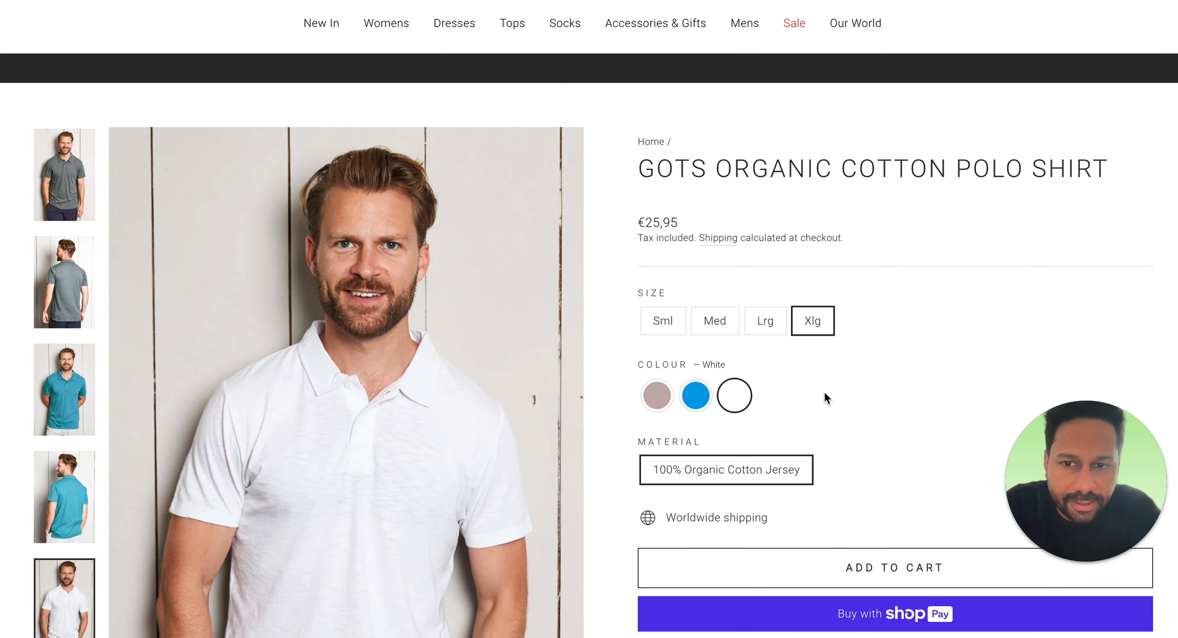
{"action": "left_click", "coordinate": [655, 393]}
{"action": "left_click", "coordinate": [695, 395]}
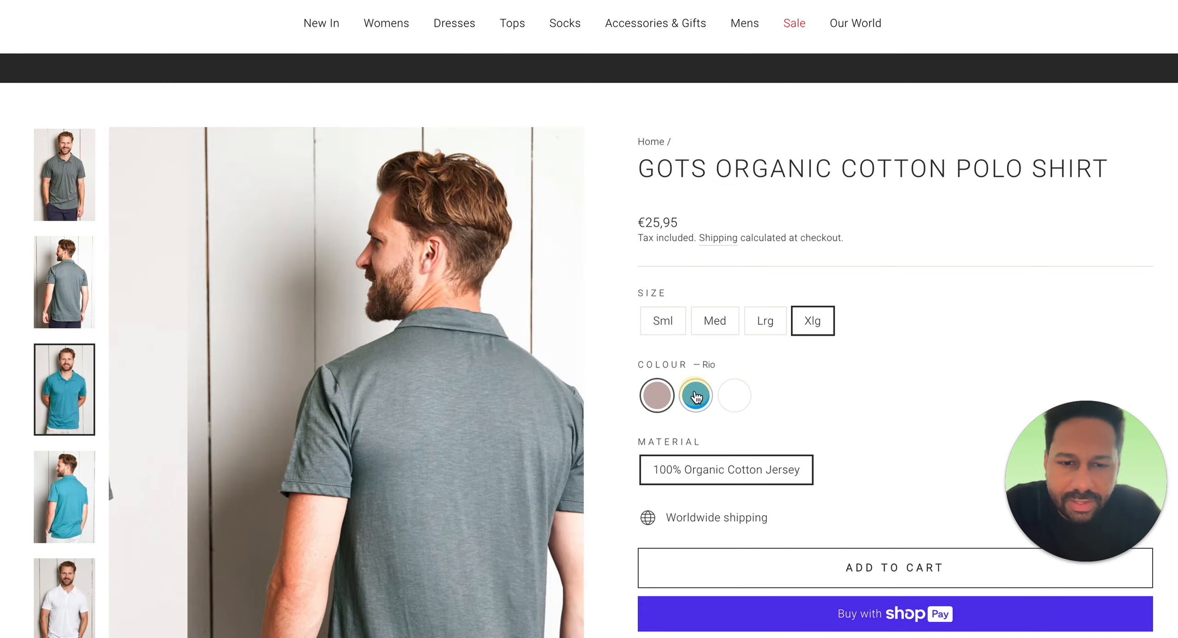
{"action": "left_click", "coordinate": [736, 398]}
{"action": "left_click", "coordinate": [657, 399]}
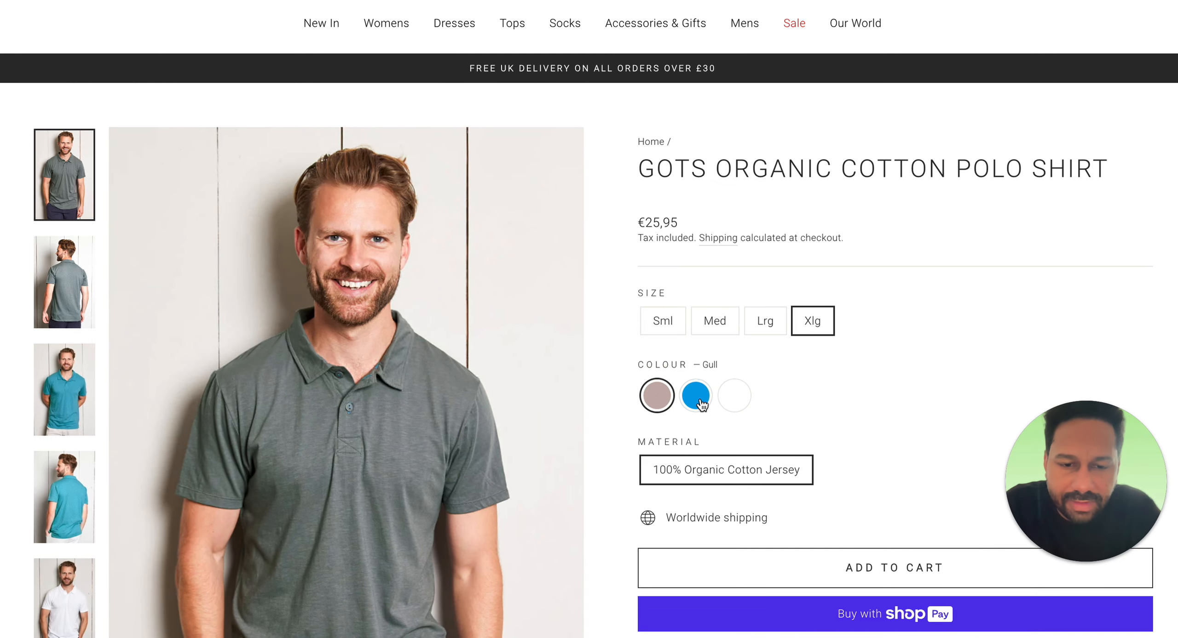
{"action": "left_click", "coordinate": [695, 394]}
{"action": "left_click", "coordinate": [730, 396]}
Go through all four polo shirt sizes in White and return to Sml.
{"action": "left_click", "coordinate": [663, 322]}
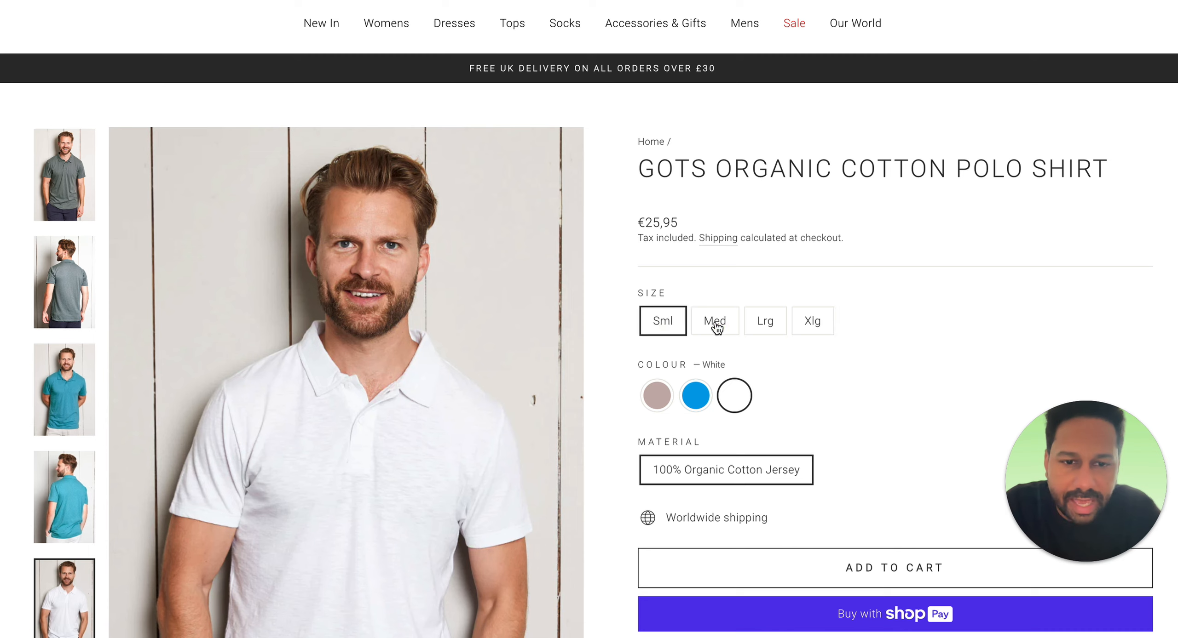
{"action": "left_click", "coordinate": [713, 321]}
{"action": "left_click", "coordinate": [772, 327]}
{"action": "left_click", "coordinate": [813, 322]}
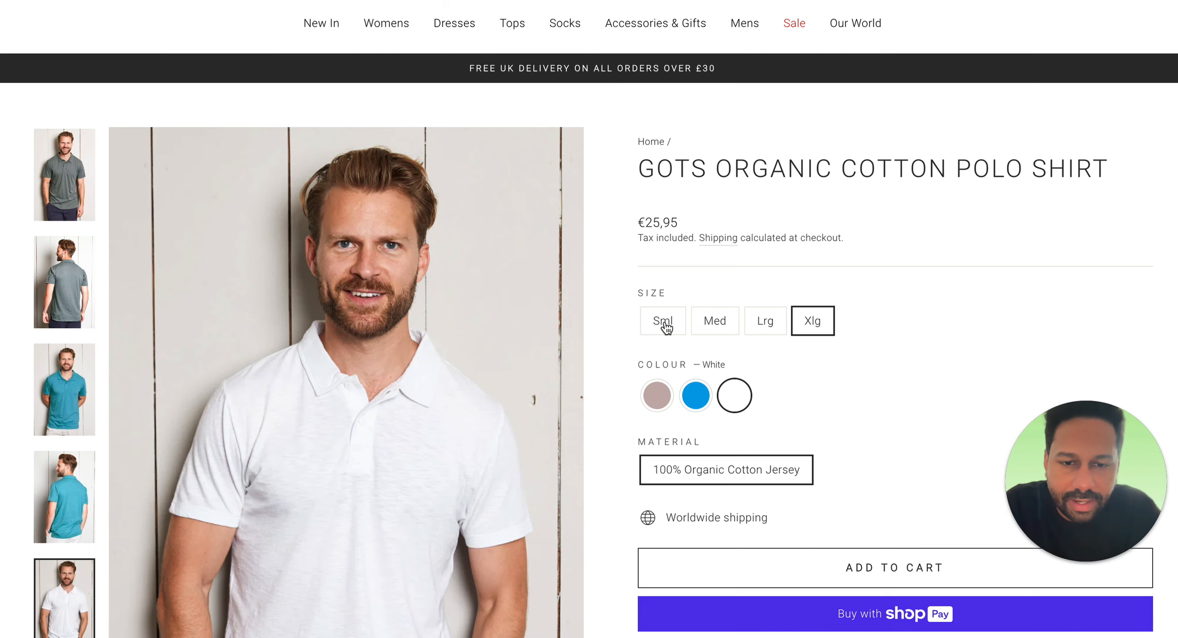
{"action": "left_click", "coordinate": [663, 323]}
Compare the product photos for the Gull, Rio and White colours in size Sml, ending on Gull.
{"action": "left_click", "coordinate": [654, 397]}
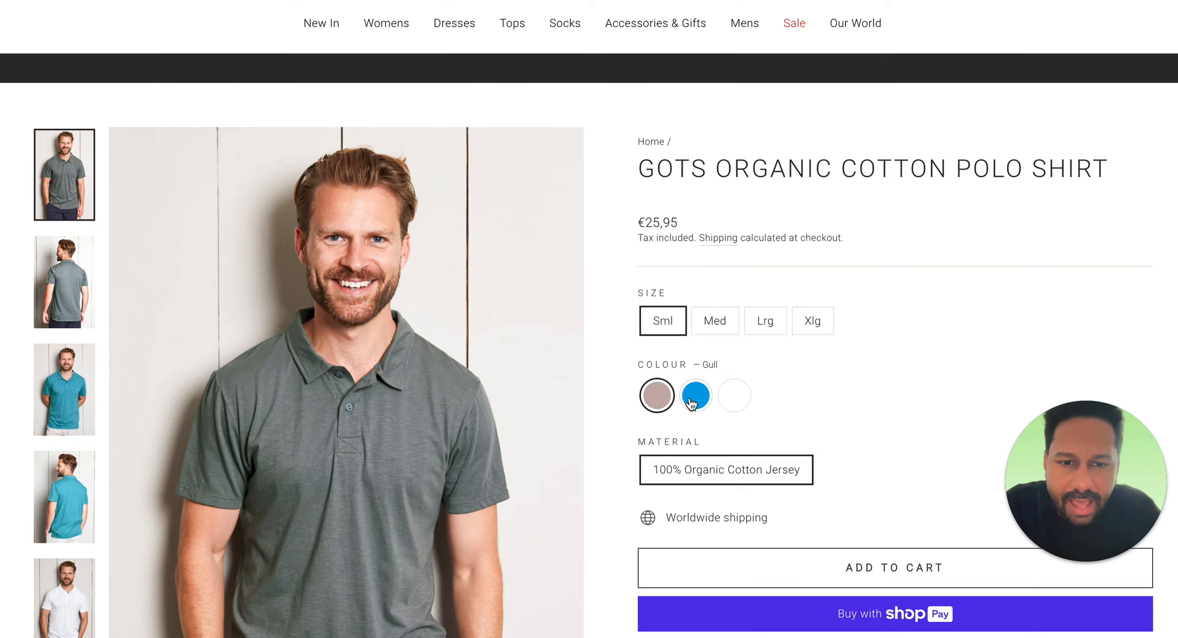
{"action": "left_click", "coordinate": [693, 399]}
{"action": "left_click", "coordinate": [659, 397]}
{"action": "left_click", "coordinate": [693, 396]}
{"action": "left_click", "coordinate": [656, 401]}
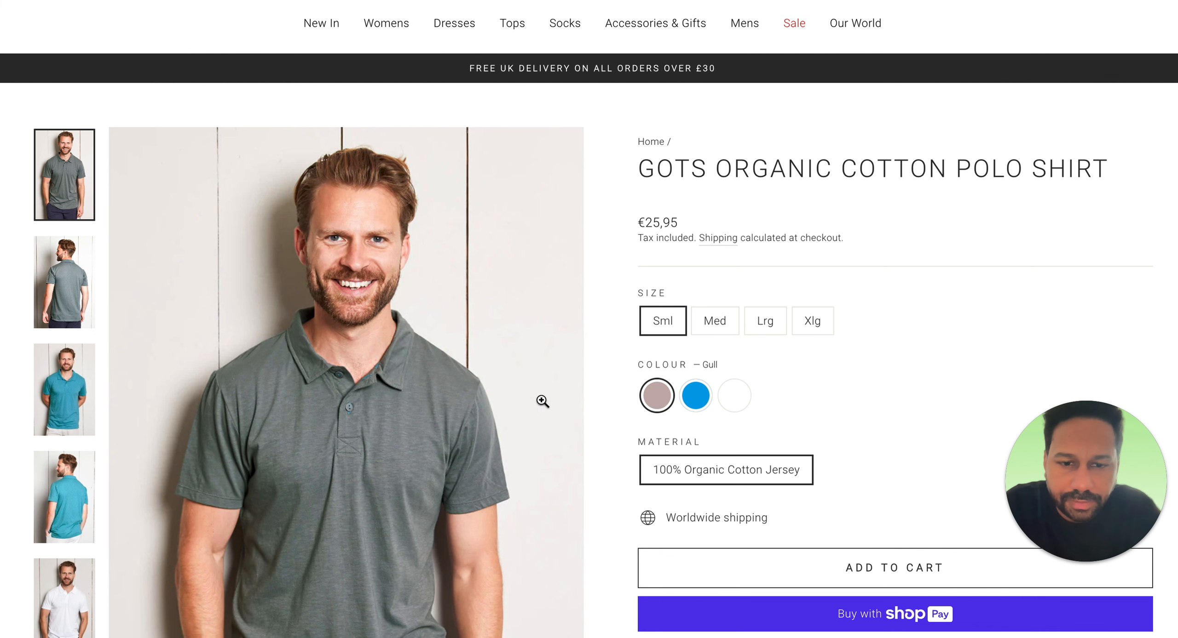
{"action": "left_click", "coordinate": [696, 398]}
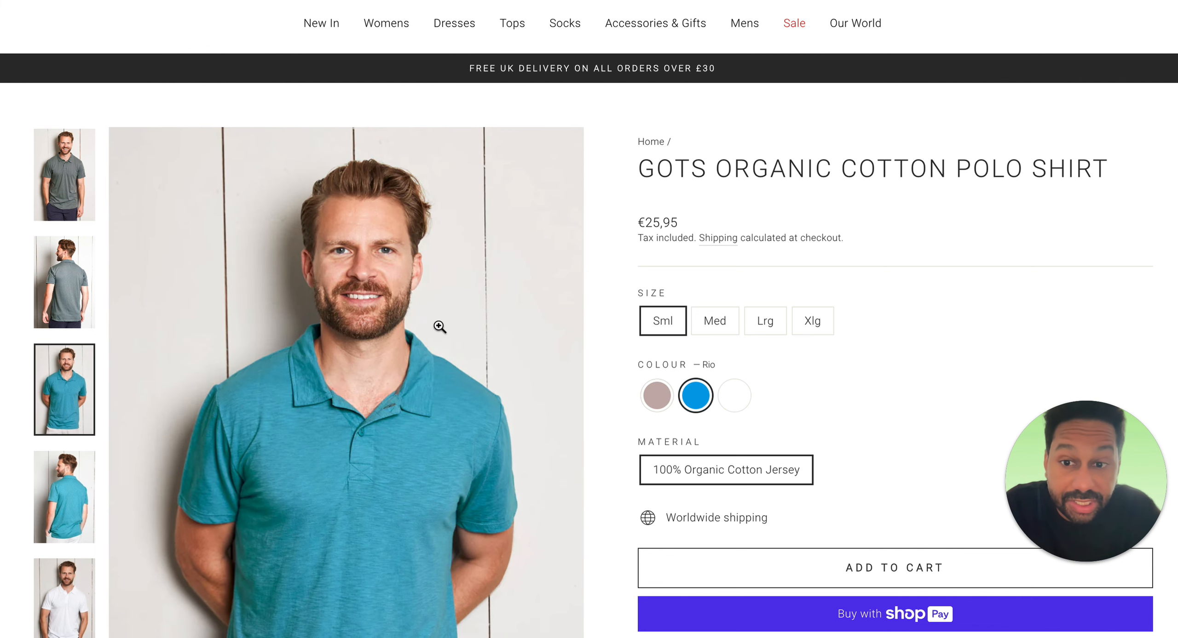
{"action": "left_click", "coordinate": [657, 395]}
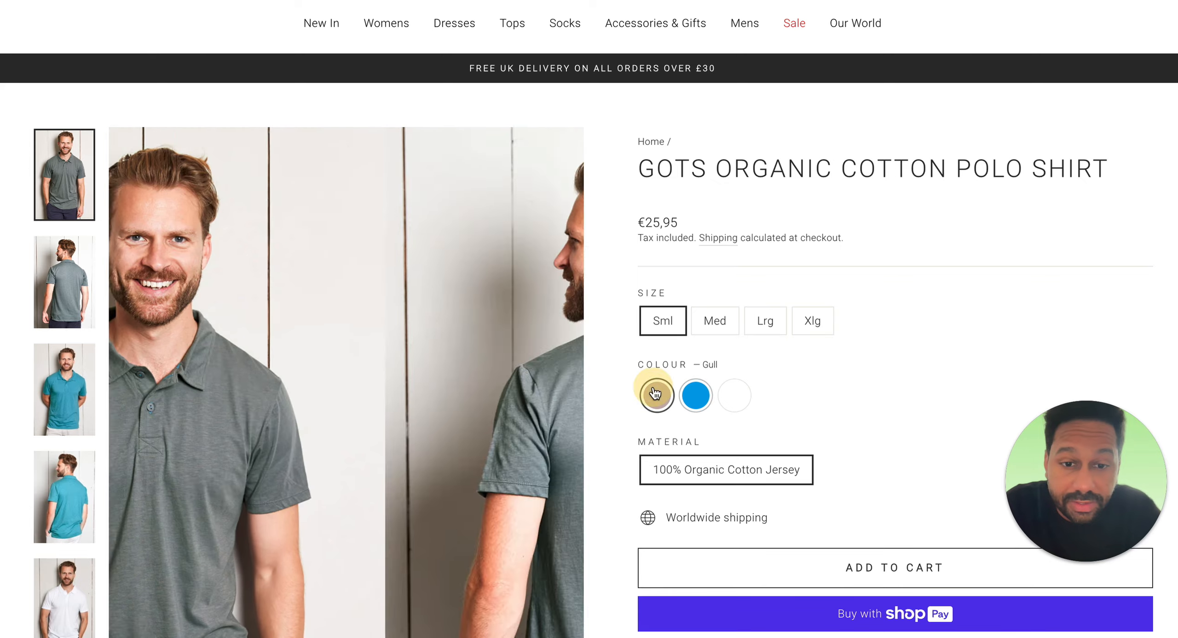
{"action": "left_click", "coordinate": [704, 393]}
{"action": "left_click", "coordinate": [736, 394]}
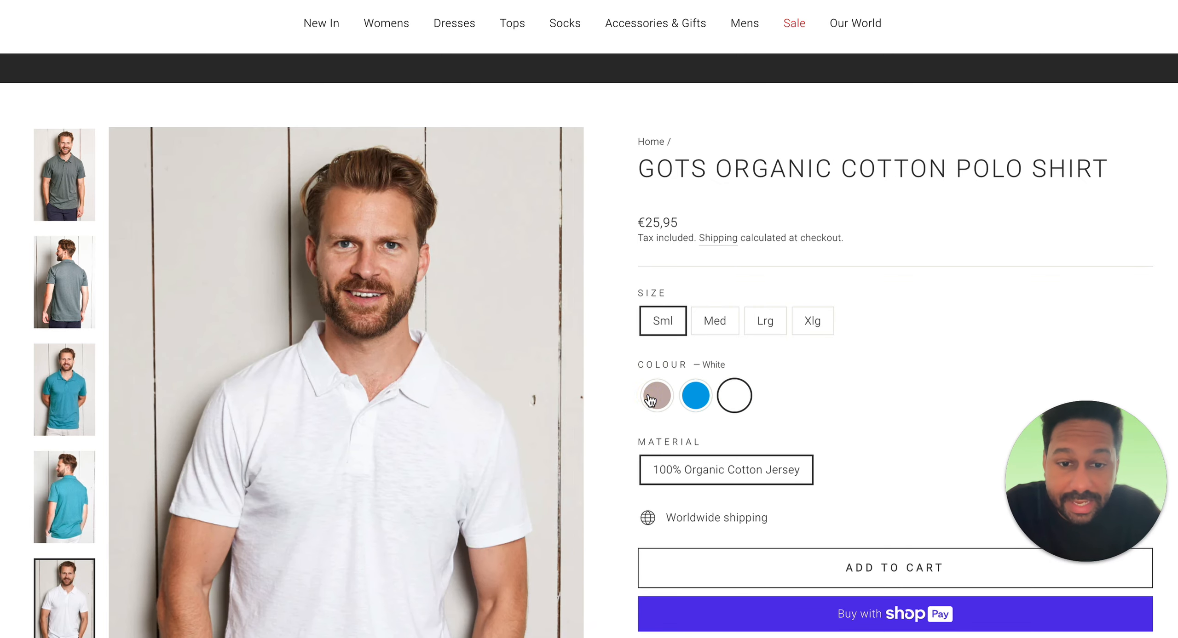
{"action": "left_click", "coordinate": [648, 398]}
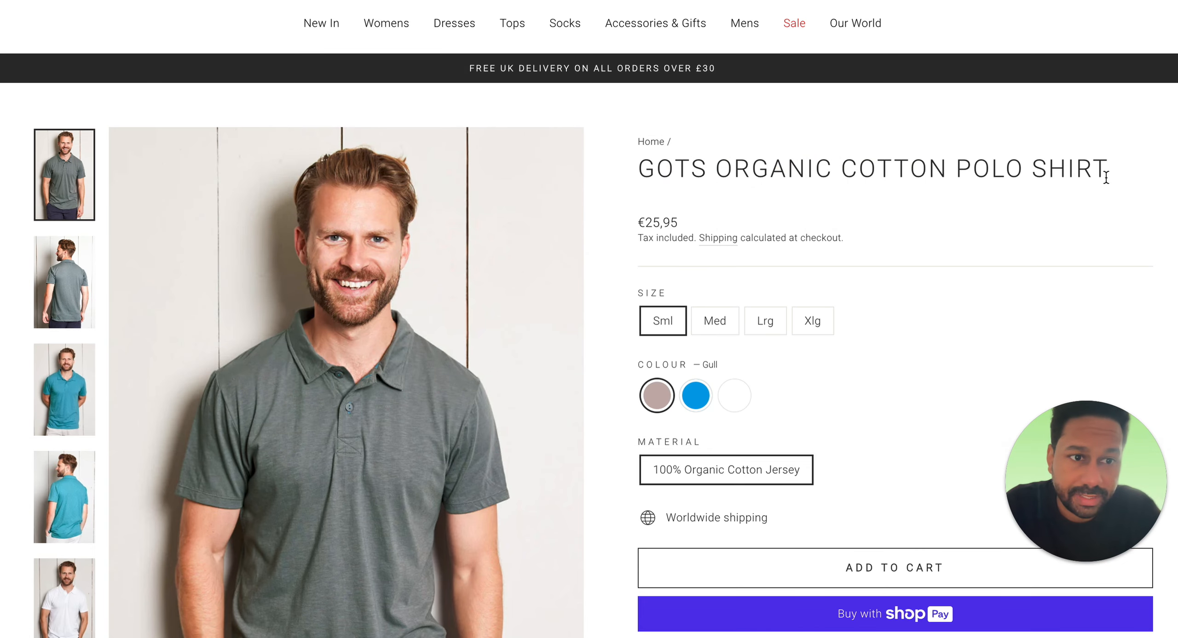
Copy the shirt's title from the shop page and enter "GOTS Organic Cotton Polo Shirt" as the new product's name.
{"action": "left_click_drag", "start_coordinate": [1106, 178], "coordinate": [639, 168]}
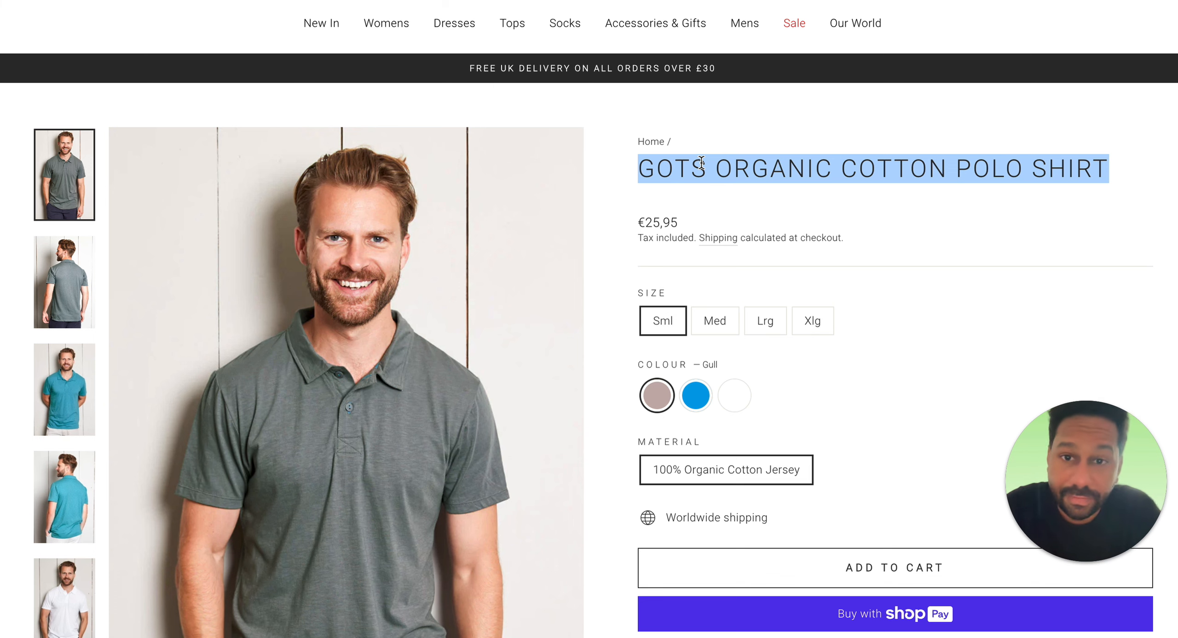
{"action": "key", "text": "ctrl+Tab"}
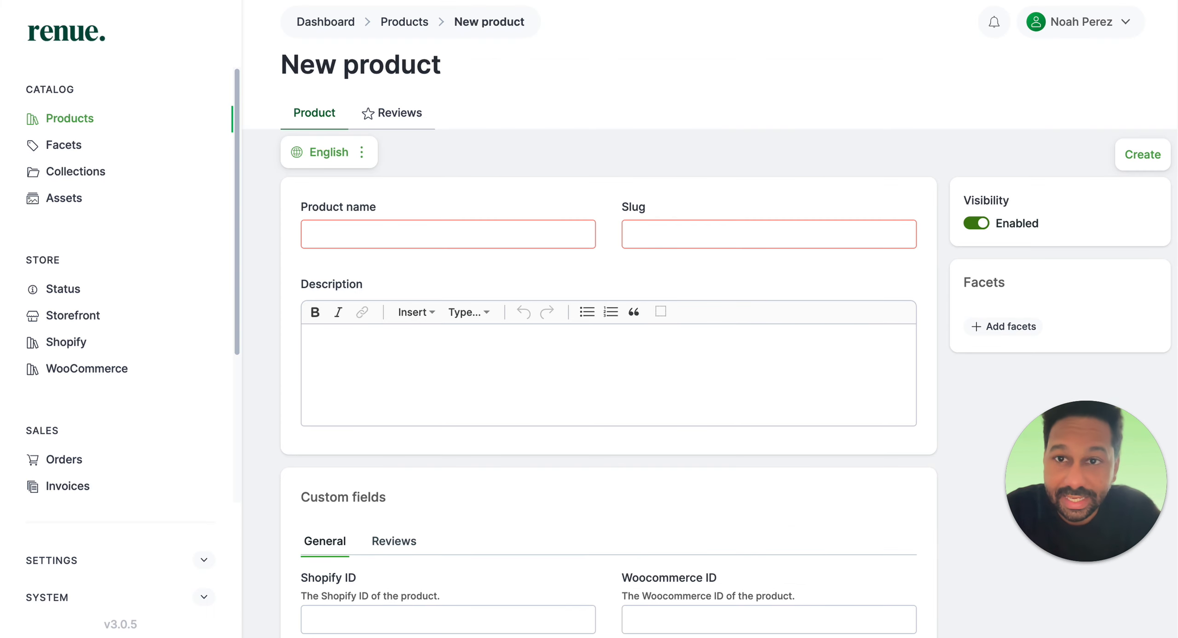
{"action": "left_click", "coordinate": [473, 241]}
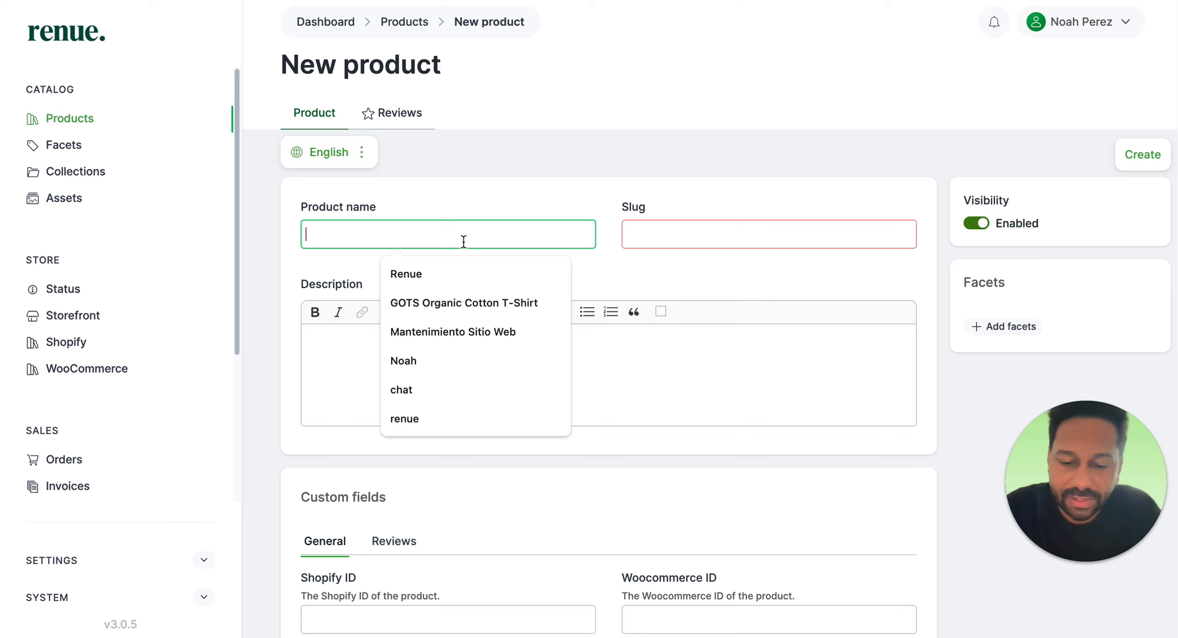
{"action": "type", "text": "GOTS Organic Cotton Polo Shirt"}
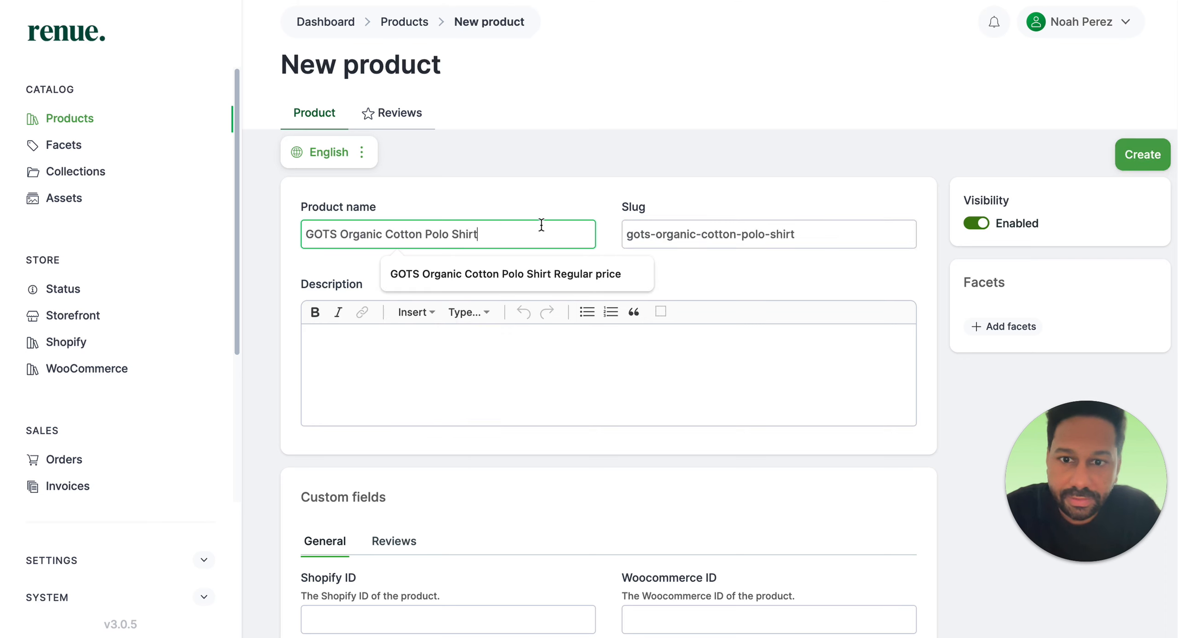
{"action": "left_click", "coordinate": [514, 198]}
{"action": "left_click", "coordinate": [488, 234]}
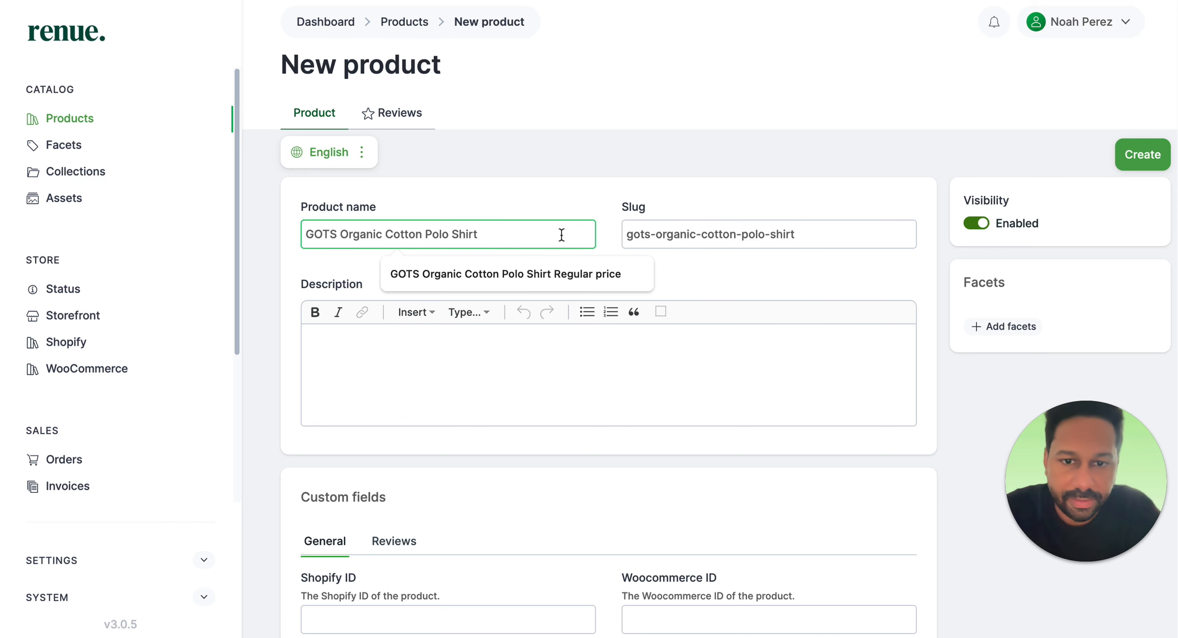
Look through the polo shirt page and the related GOTS organic cotton waffle product page for a product description.
{"action": "left_click", "coordinate": [611, 174]}
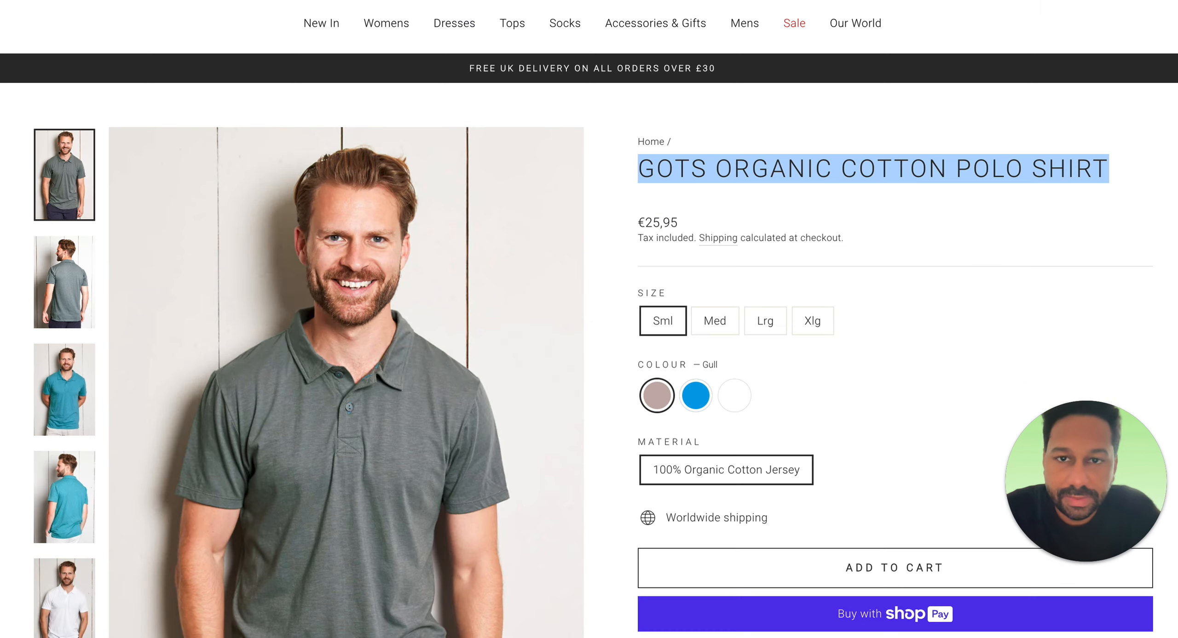
{"action": "scroll", "coordinate": [736, 373], "scroll_direction": "down", "scroll_amount": 15}
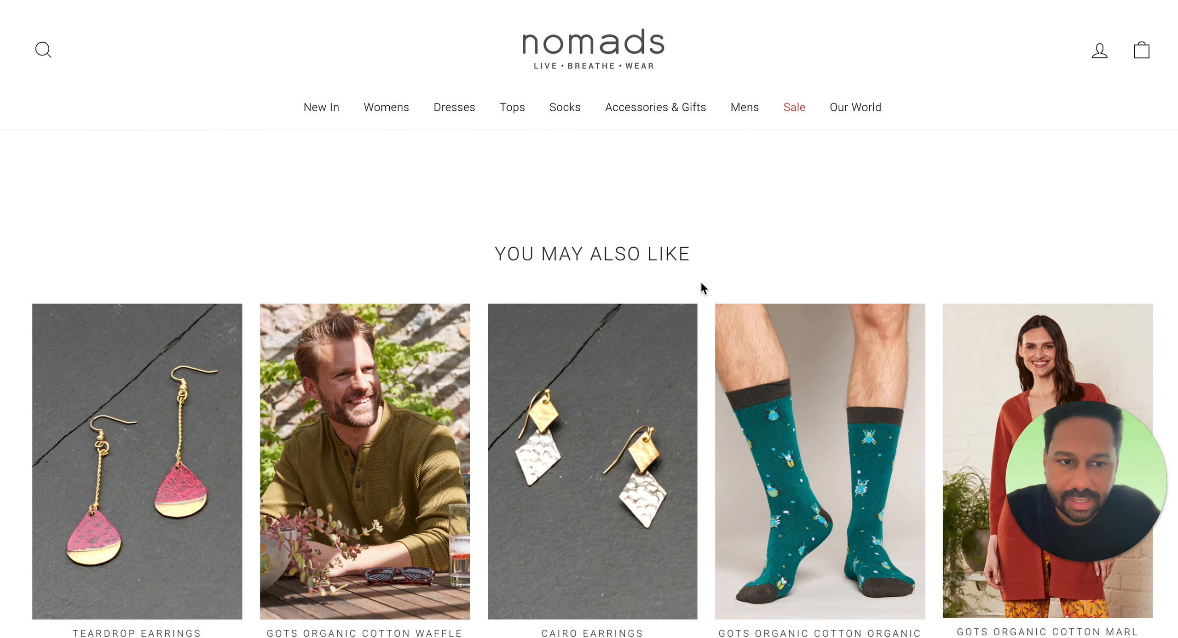
{"action": "scroll", "coordinate": [700, 280], "scroll_direction": "up", "scroll_amount": 8}
{"action": "scroll", "coordinate": [701, 284], "scroll_direction": "up", "scroll_amount": 5}
{"action": "scroll", "coordinate": [701, 283], "scroll_direction": "down", "scroll_amount": 8}
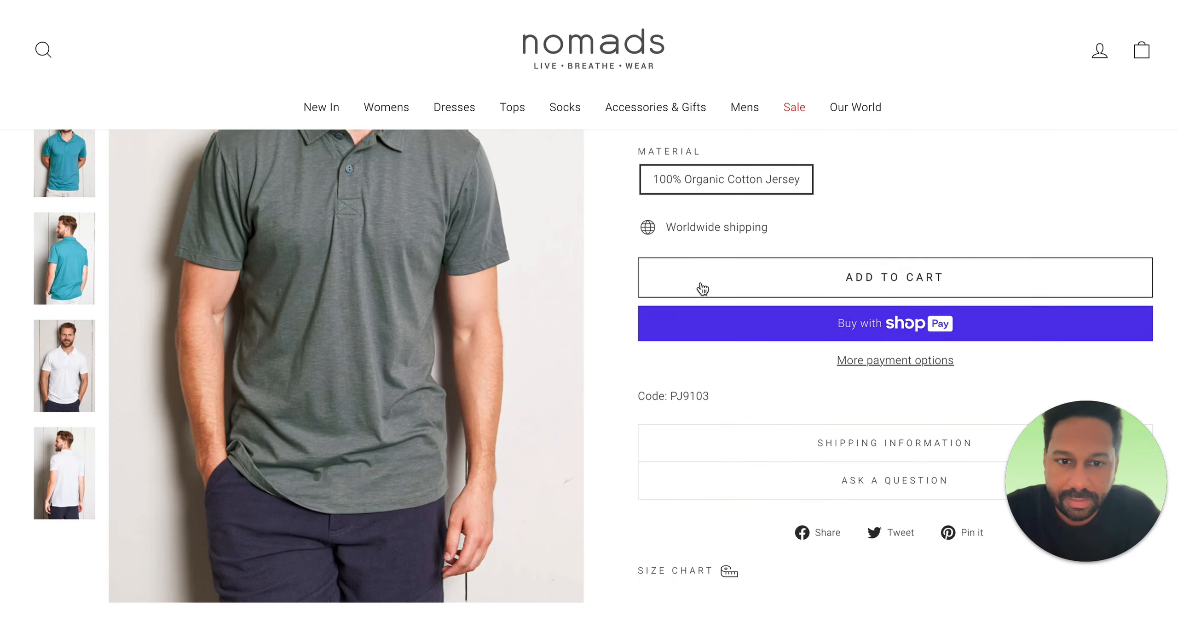
{"action": "scroll", "coordinate": [701, 282], "scroll_direction": "down", "scroll_amount": 4}
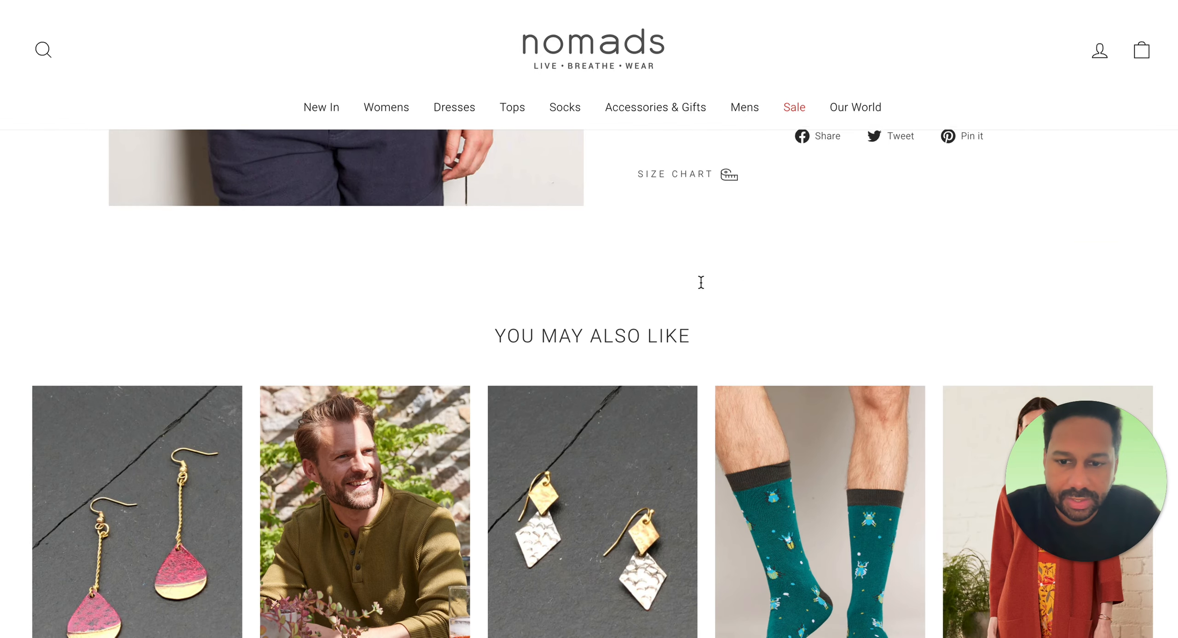
{"action": "left_click", "coordinate": [388, 475]}
{"action": "scroll", "coordinate": [549, 418], "scroll_direction": "down", "scroll_amount": 10}
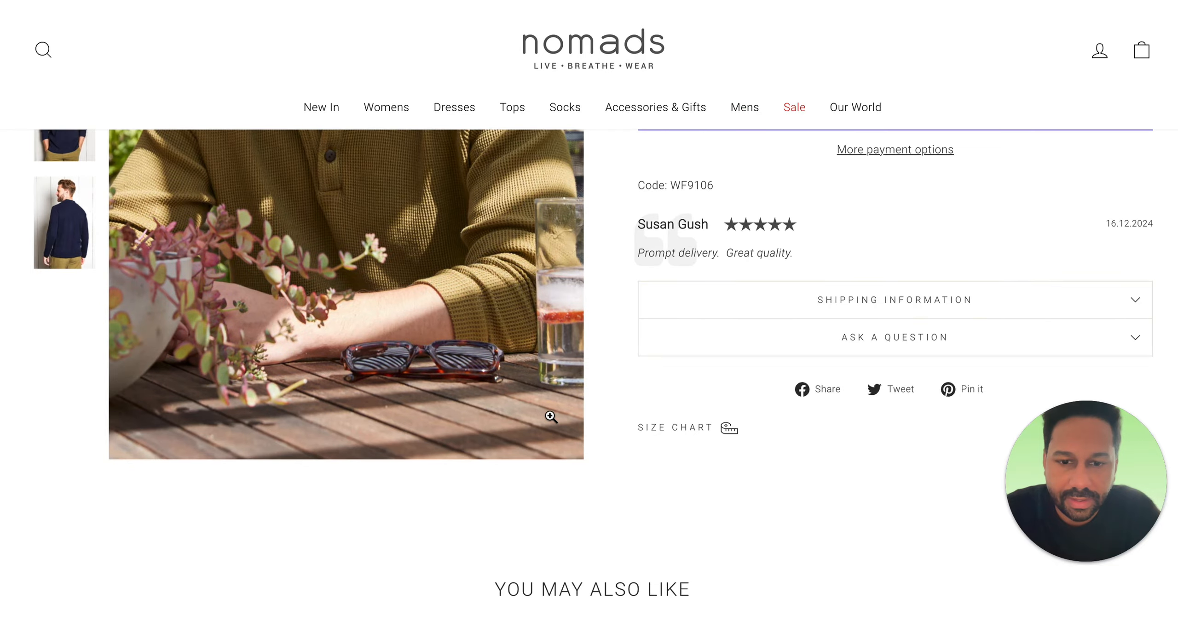
{"action": "scroll", "coordinate": [551, 418], "scroll_direction": "up", "scroll_amount": 10}
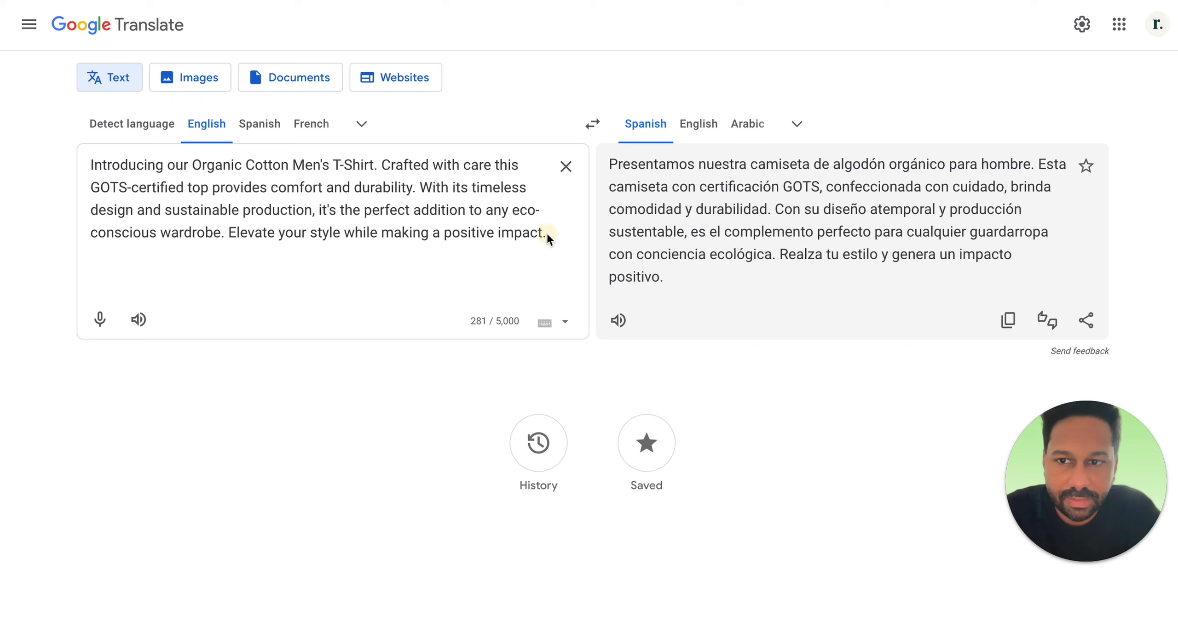
Copy the English Organic Cotton Men's T-Shirt text from Google Translate and paste it as the new product's description.
{"action": "left_click", "coordinate": [111, 166]}
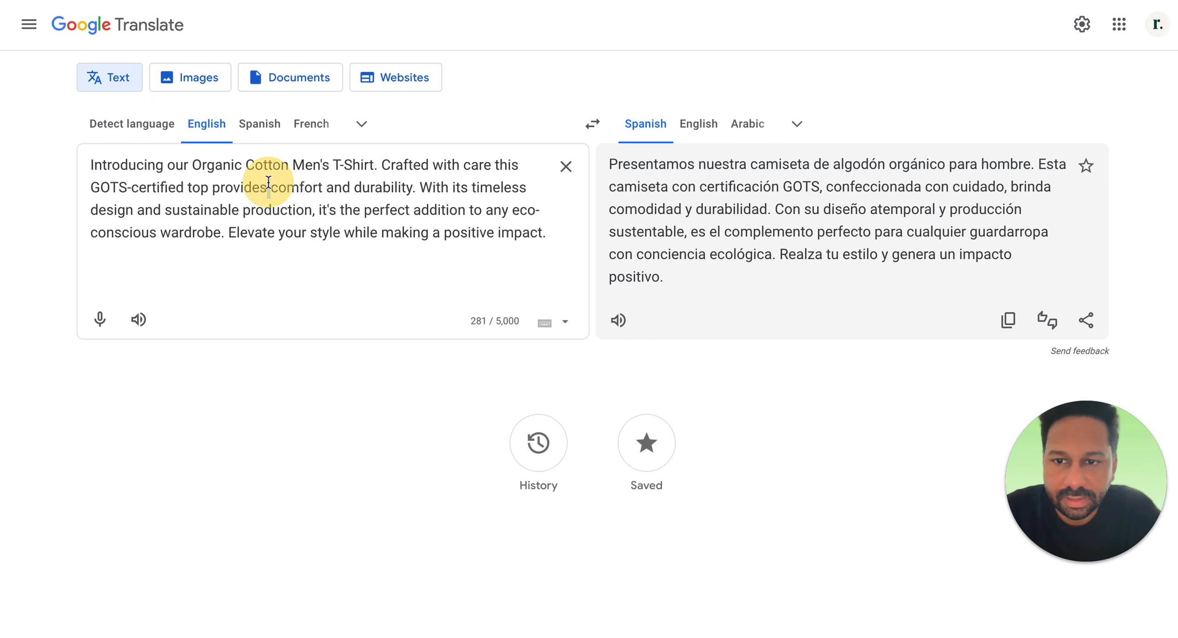
{"action": "key", "text": "ctrl+a"}
{"action": "key", "text": "ctrl+c"}
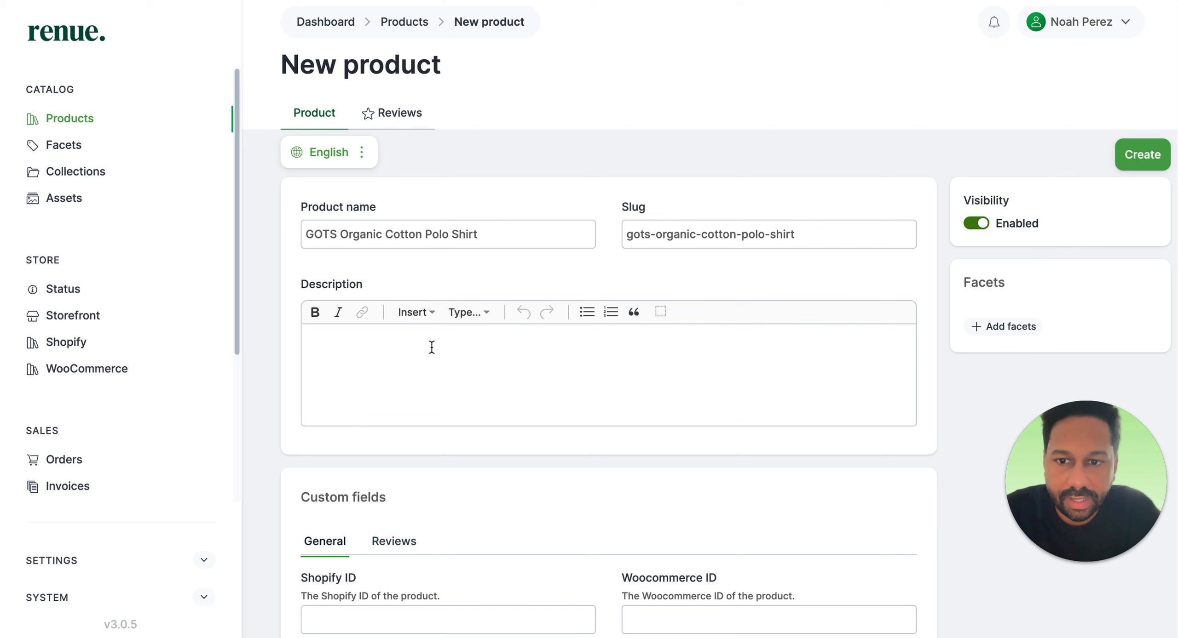
{"action": "left_click", "coordinate": [432, 347]}
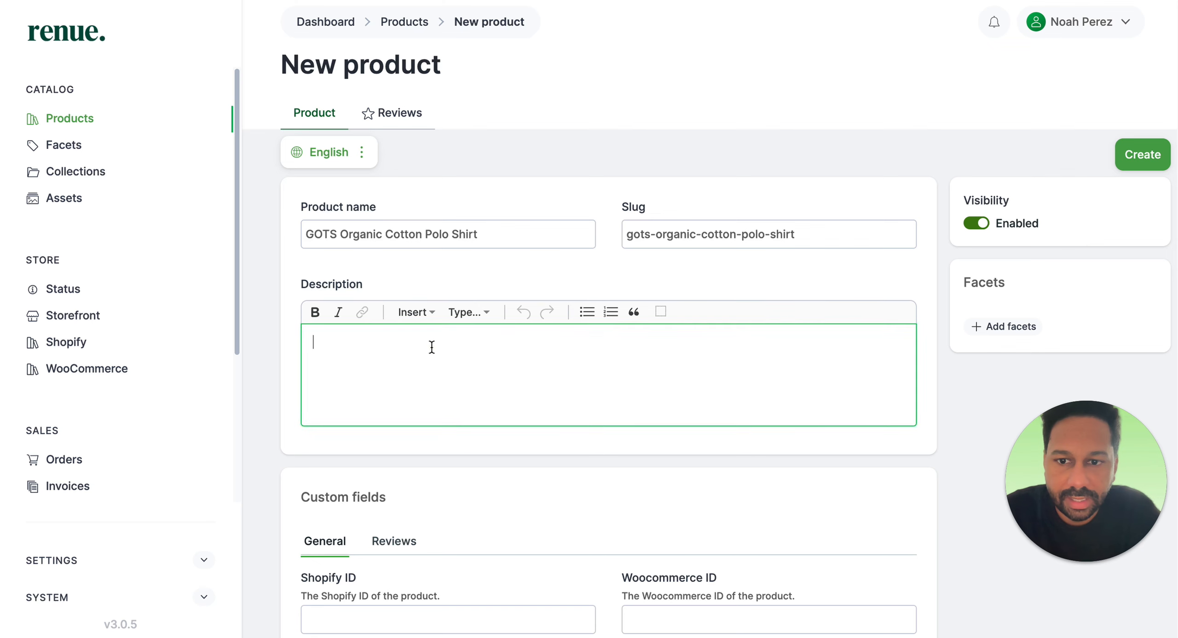
{"action": "key", "text": "ctrl+v"}
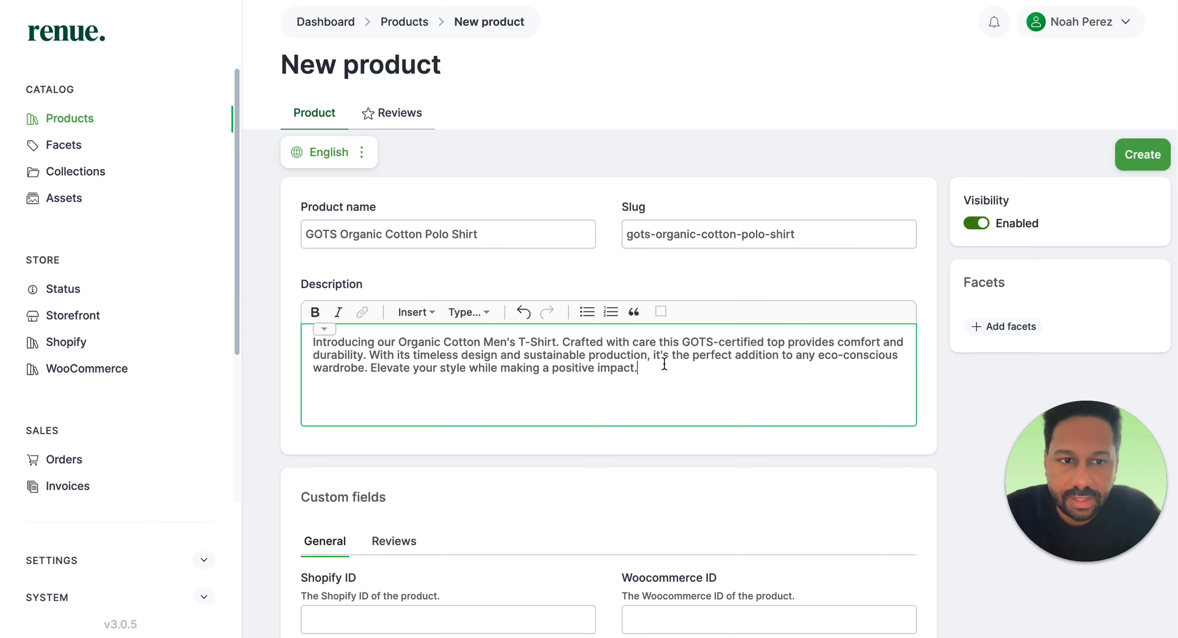
{"action": "scroll", "coordinate": [665, 368], "scroll_direction": "down", "scroll_amount": 7}
{"action": "scroll", "coordinate": [665, 368], "scroll_direction": "down", "scroll_amount": 1}
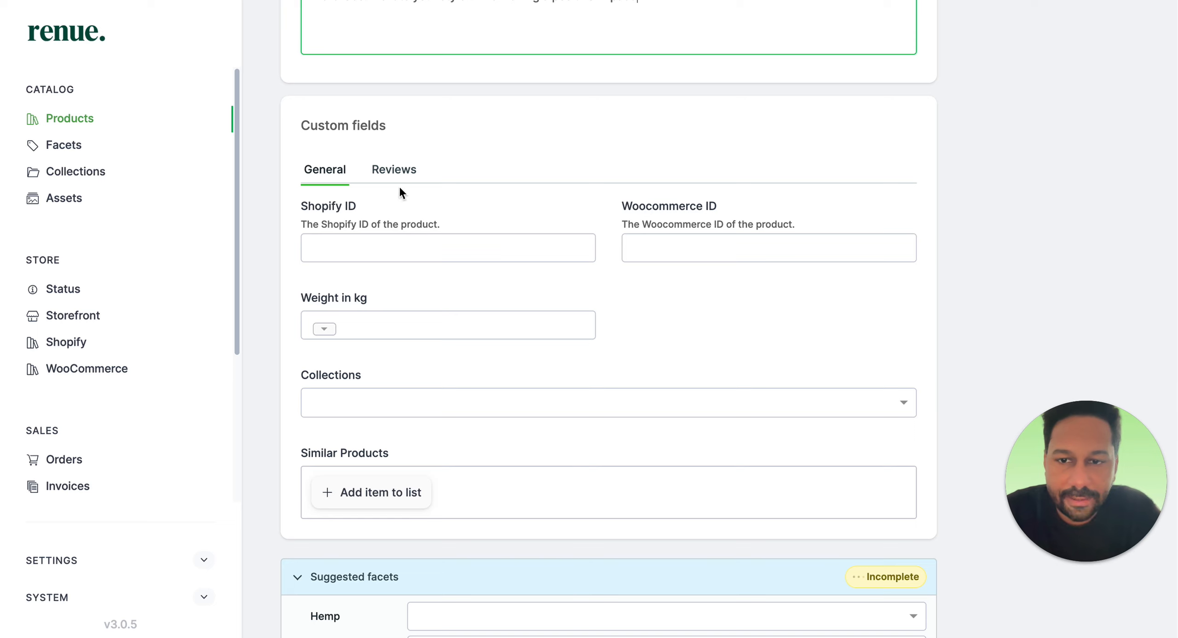
{"action": "key", "text": "XF86AudioLowerVolume"}
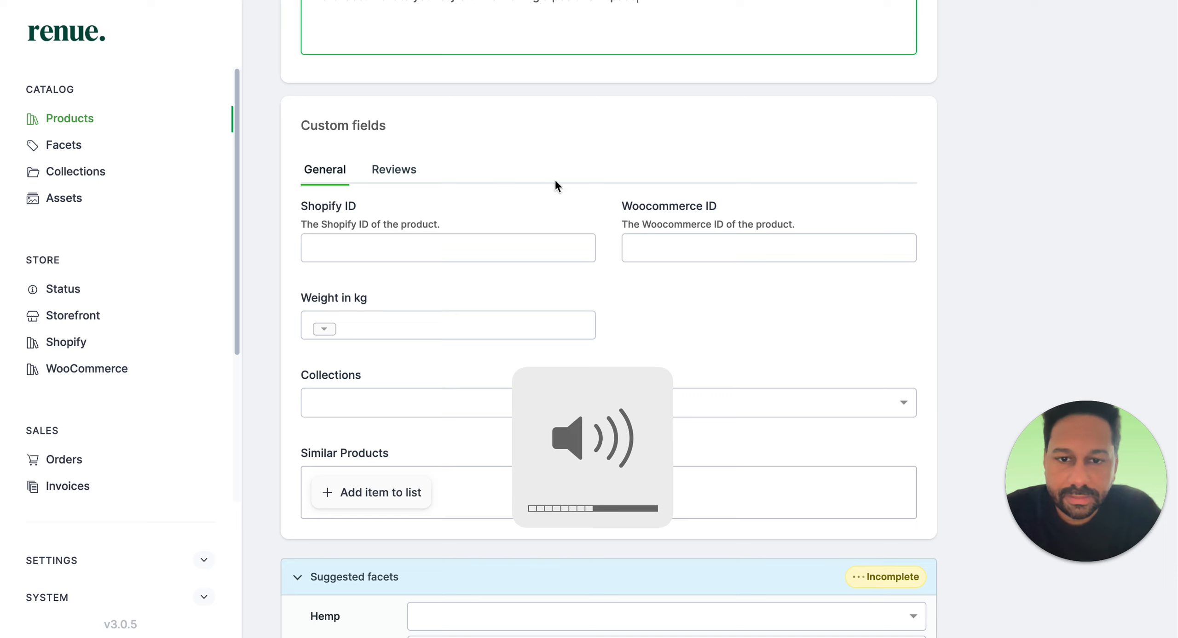
{"action": "left_click", "coordinate": [617, 273]}
{"action": "left_click", "coordinate": [332, 238]}
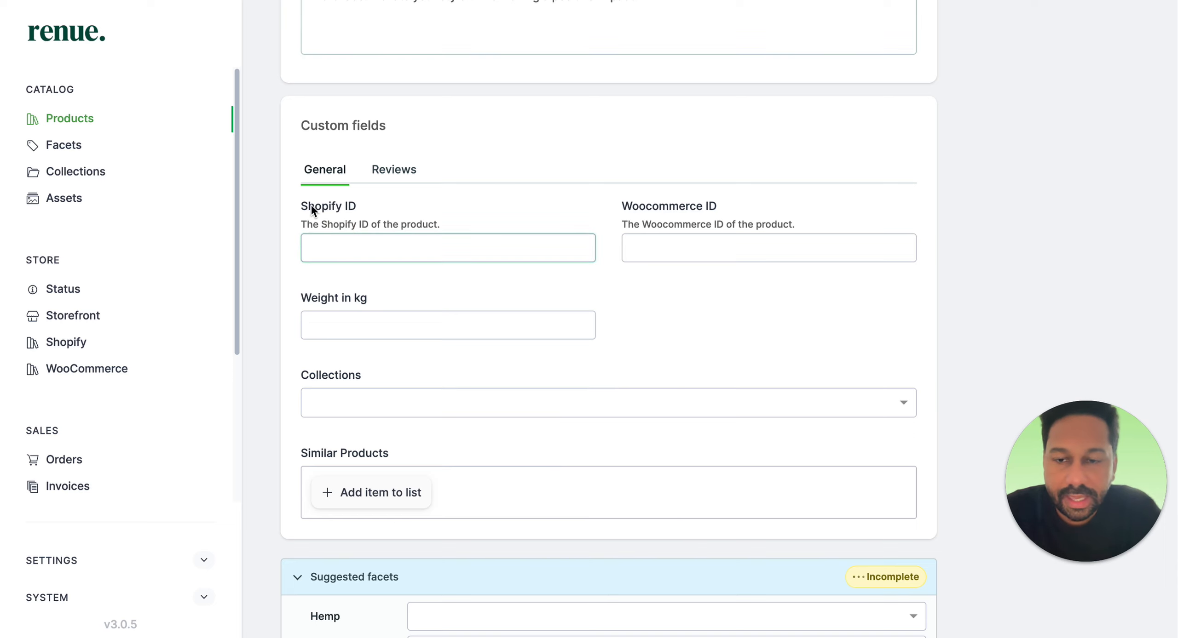
{"action": "left_click_drag", "start_coordinate": [355, 204], "coordinate": [255, 201]}
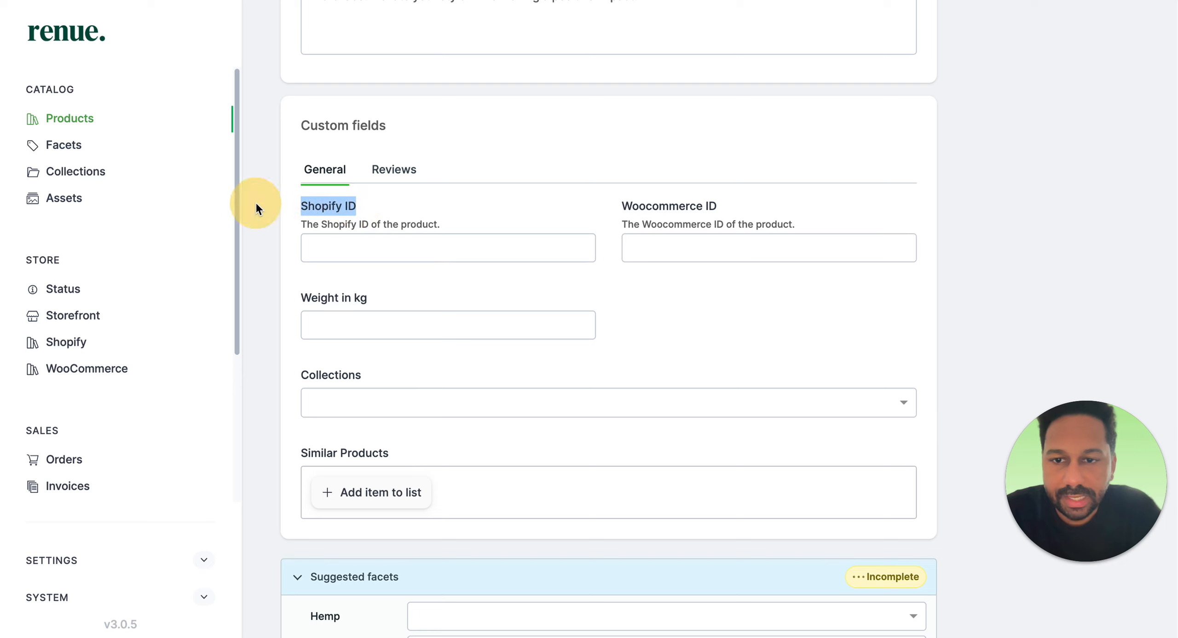
{"action": "left_click_drag", "start_coordinate": [710, 203], "coordinate": [592, 201]}
{"action": "left_click", "coordinate": [285, 290]}
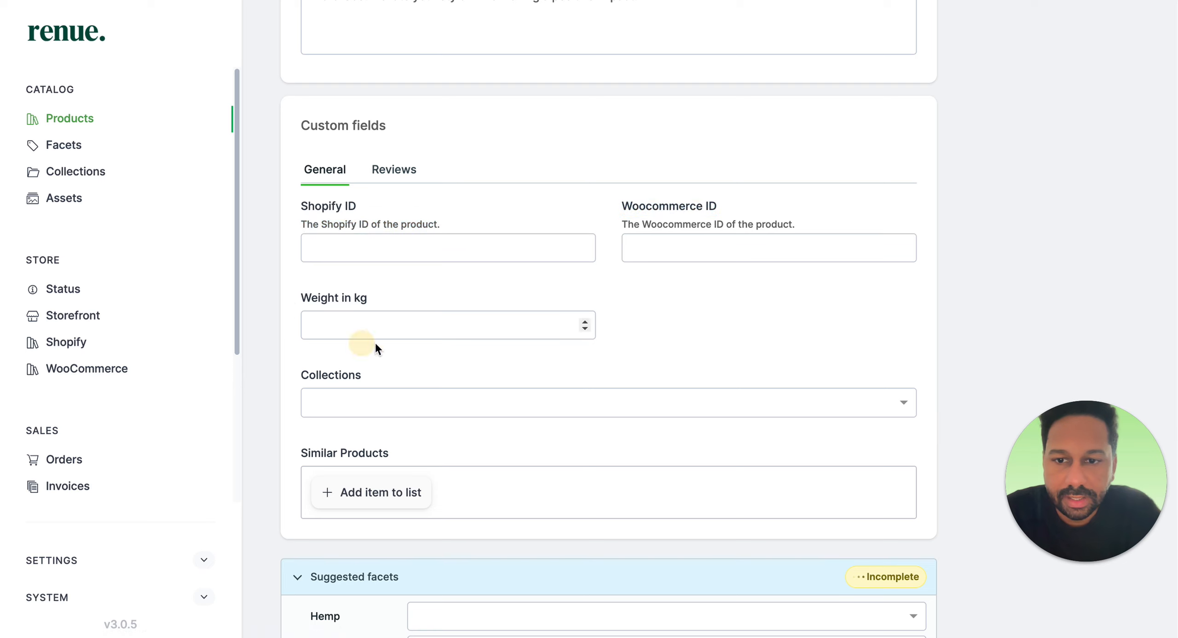
Set the product's weight to 0,2 kg and assign the product to the Men collection.
{"action": "left_click", "coordinate": [427, 324]}
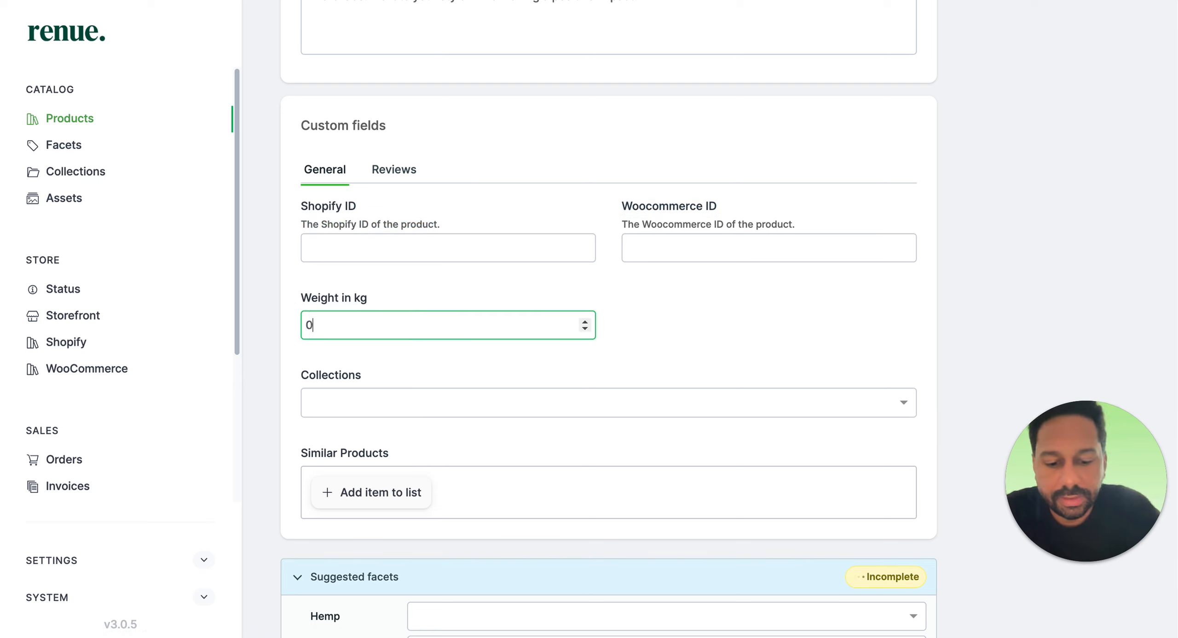
{"action": "left_click", "coordinate": [637, 339]}
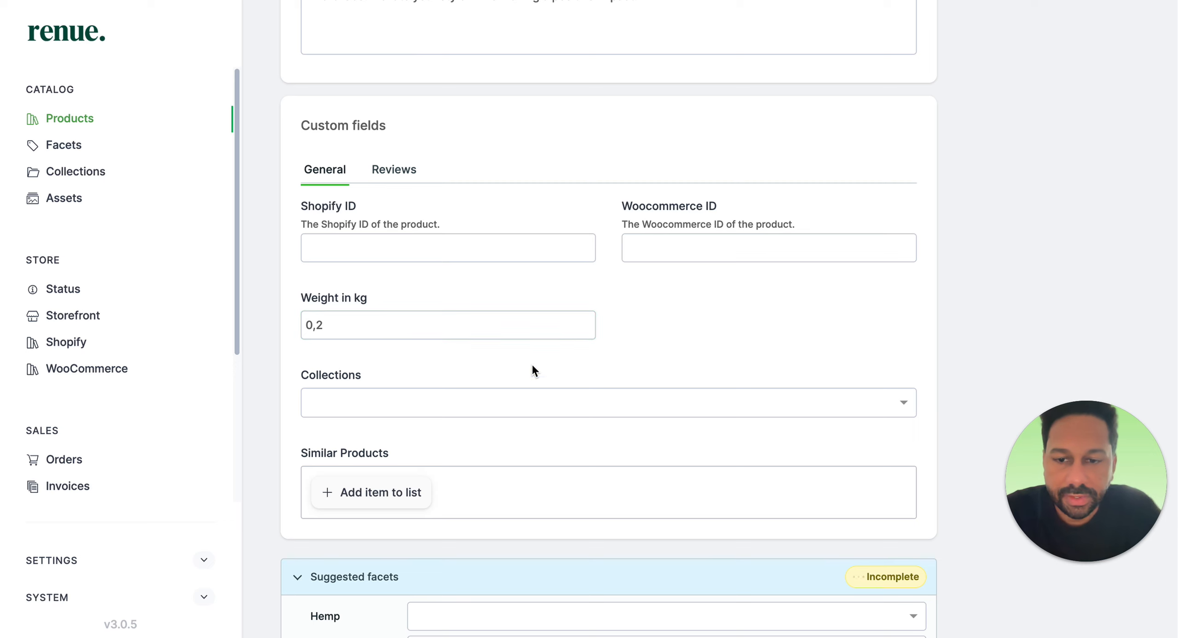
{"action": "left_click", "coordinate": [474, 405]}
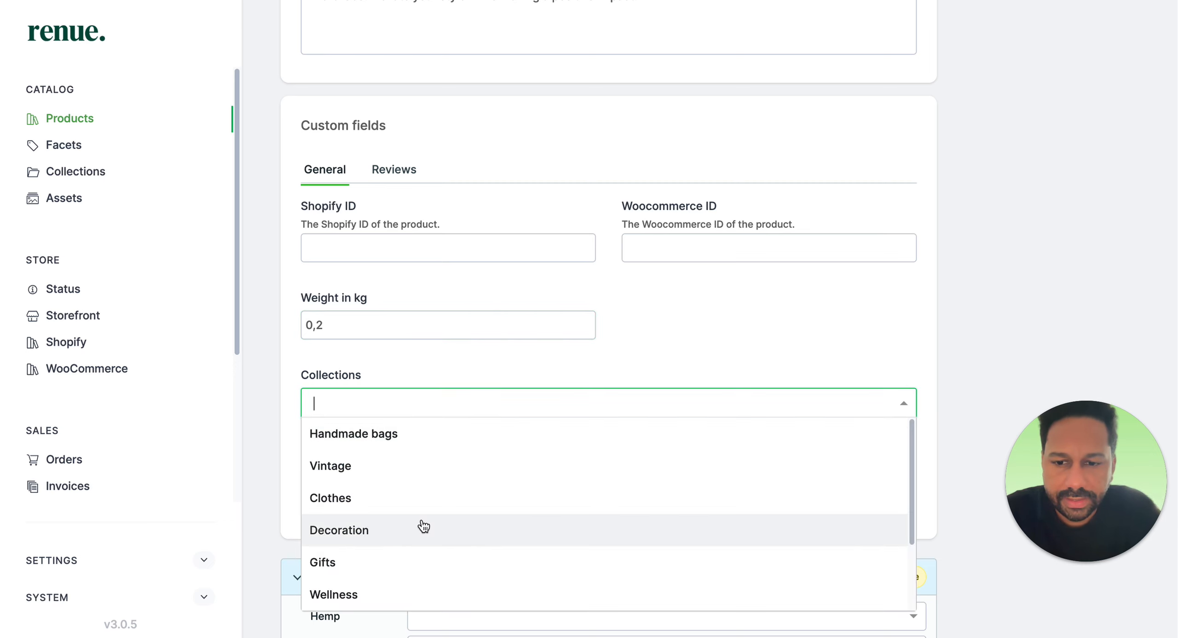
{"action": "scroll", "coordinate": [432, 506], "scroll_direction": "down", "scroll_amount": 2}
{"action": "left_click", "coordinate": [435, 531]}
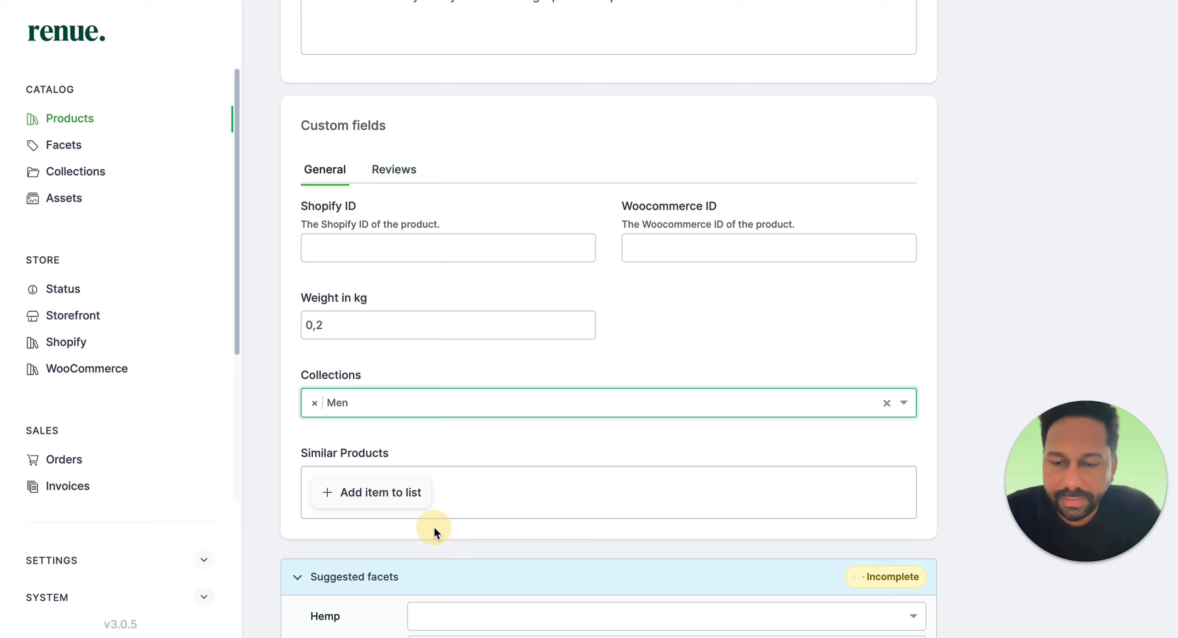
Add the product to the Clothes and Gifts collections as well.
{"action": "left_click", "coordinate": [471, 396]}
{"action": "scroll", "coordinate": [432, 523], "scroll_direction": "up", "scroll_amount": 3}
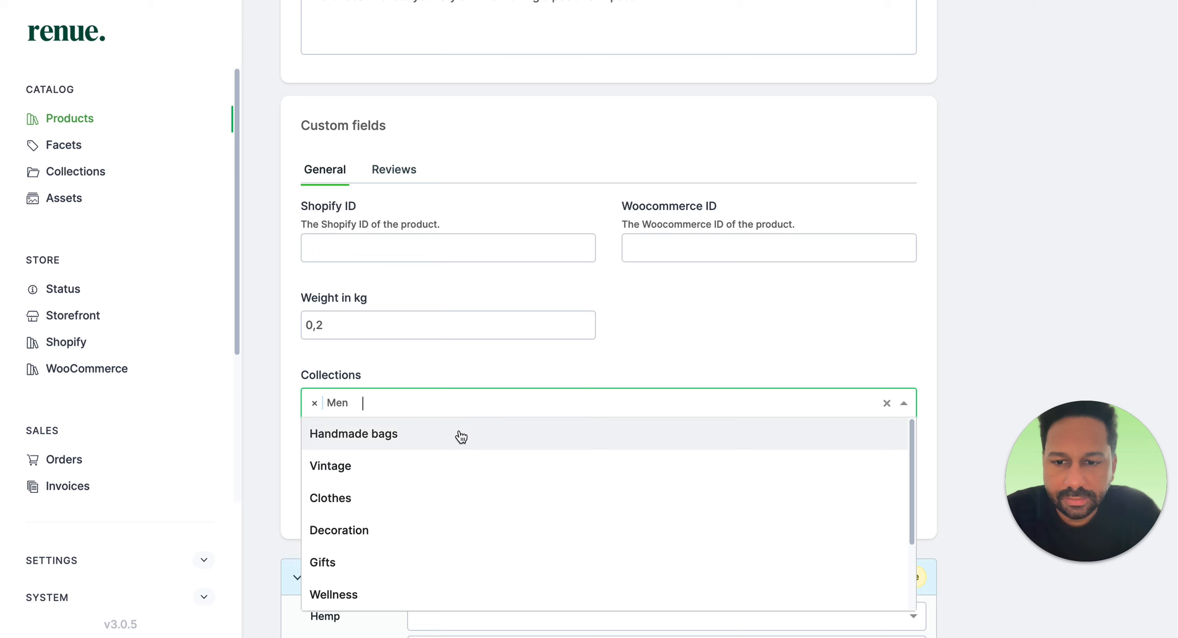
{"action": "left_click", "coordinate": [451, 497]}
{"action": "left_click", "coordinate": [503, 398]}
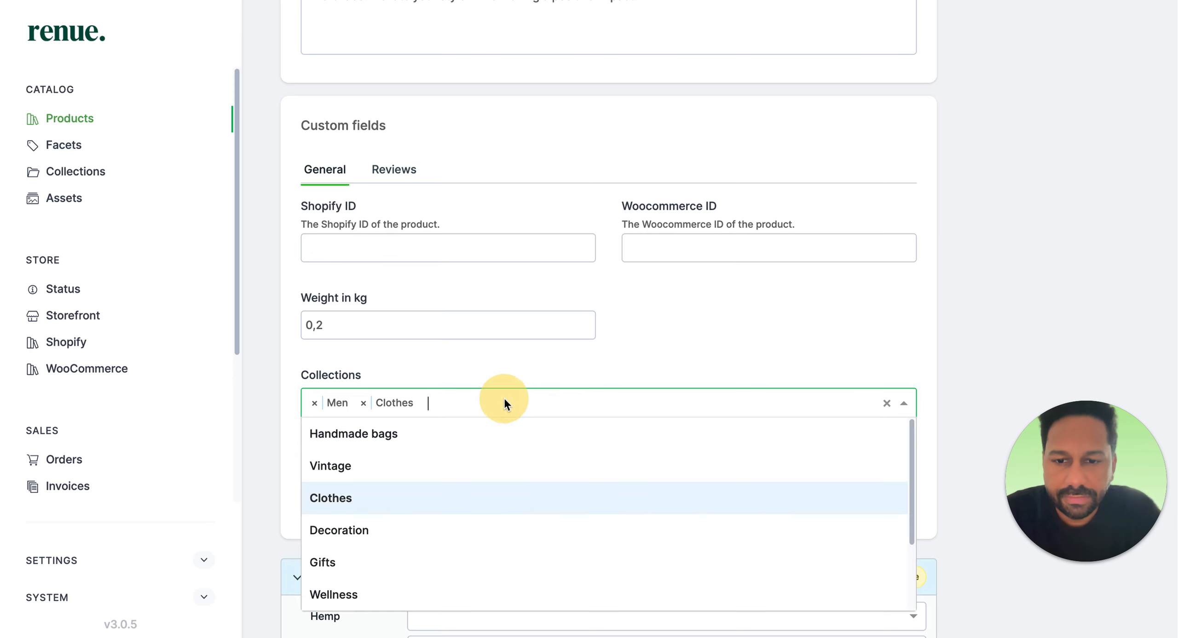
{"action": "scroll", "coordinate": [503, 397], "scroll_direction": "down", "scroll_amount": 3}
{"action": "scroll", "coordinate": [478, 481], "scroll_direction": "down", "scroll_amount": 3}
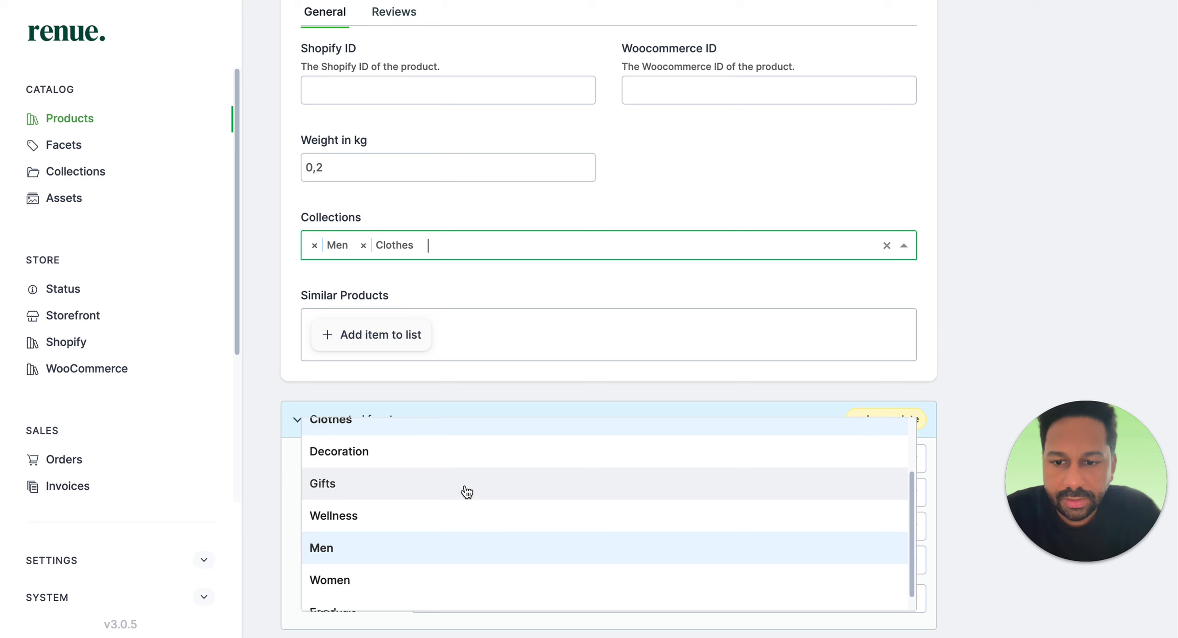
{"action": "left_click", "coordinate": [463, 488]}
{"action": "left_click", "coordinate": [554, 310]}
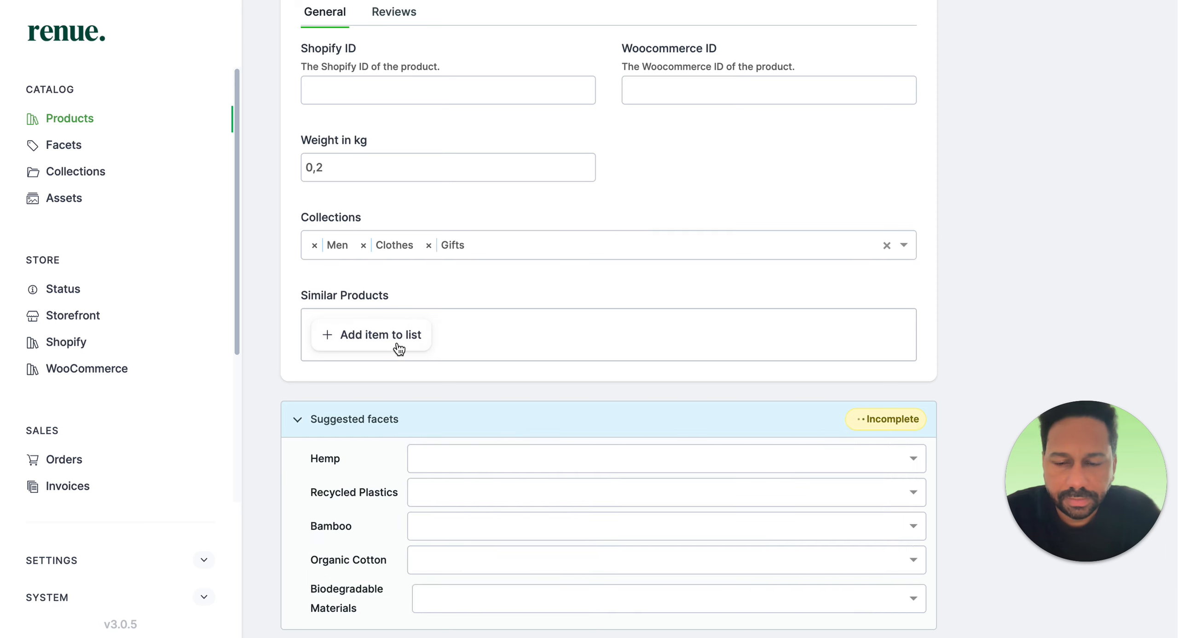
Tag the product with the suggested facets Organic Cotton and Biodegradable Materials.
{"action": "scroll", "coordinate": [435, 370], "scroll_direction": "down", "scroll_amount": 5}
{"action": "left_click", "coordinate": [499, 272]}
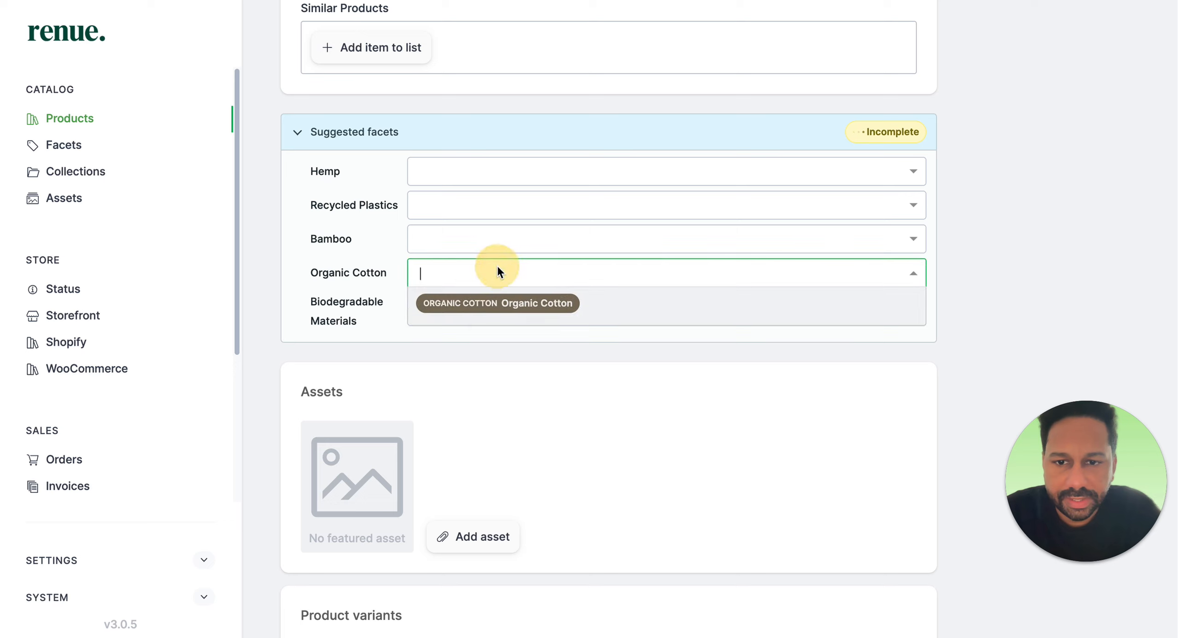
{"action": "left_click", "coordinate": [512, 305]}
{"action": "left_click", "coordinate": [510, 309]}
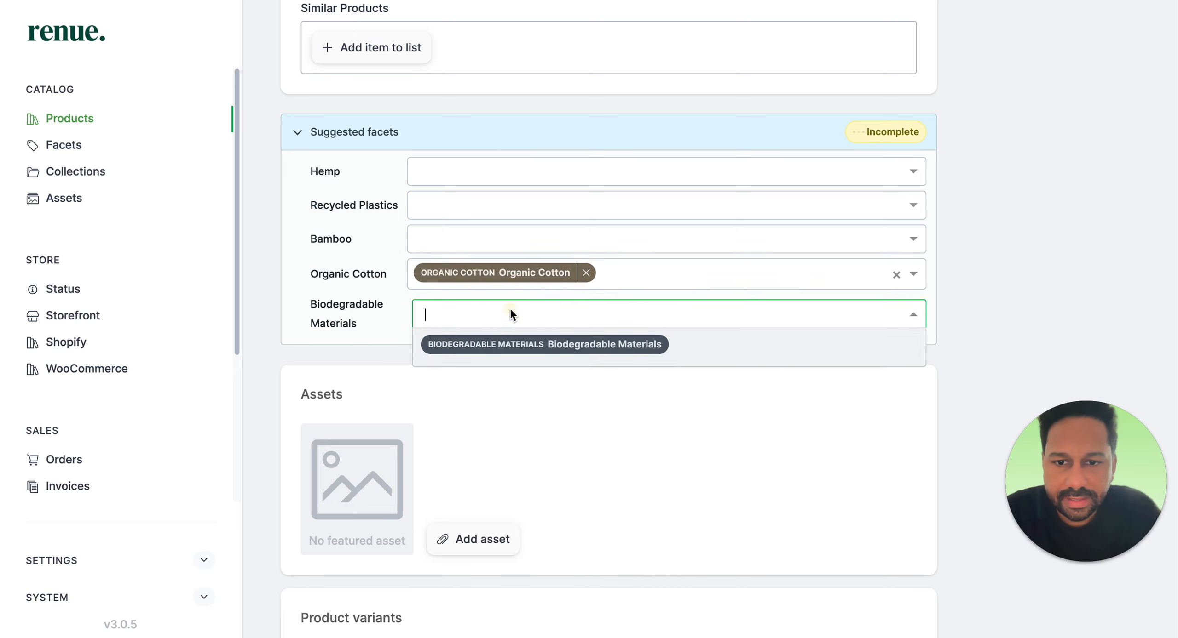
{"action": "left_click", "coordinate": [519, 346]}
{"action": "scroll", "coordinate": [522, 452], "scroll_direction": "down", "scroll_amount": 6}
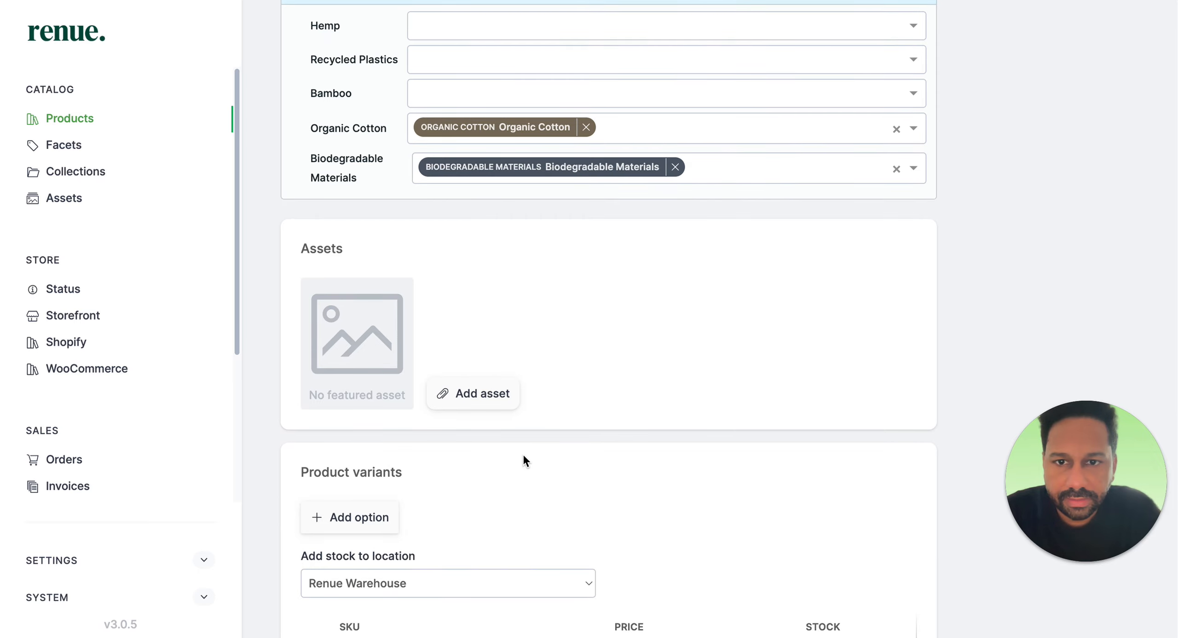
{"action": "scroll", "coordinate": [523, 452], "scroll_direction": "down", "scroll_amount": 1}
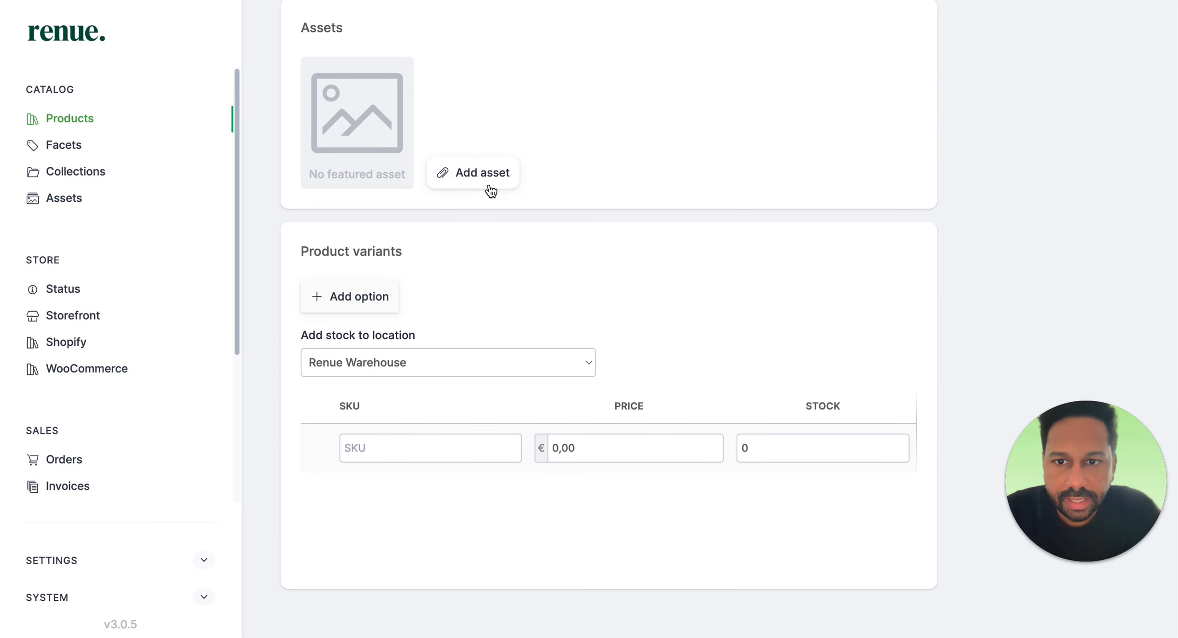
{"action": "left_click", "coordinate": [347, 129]}
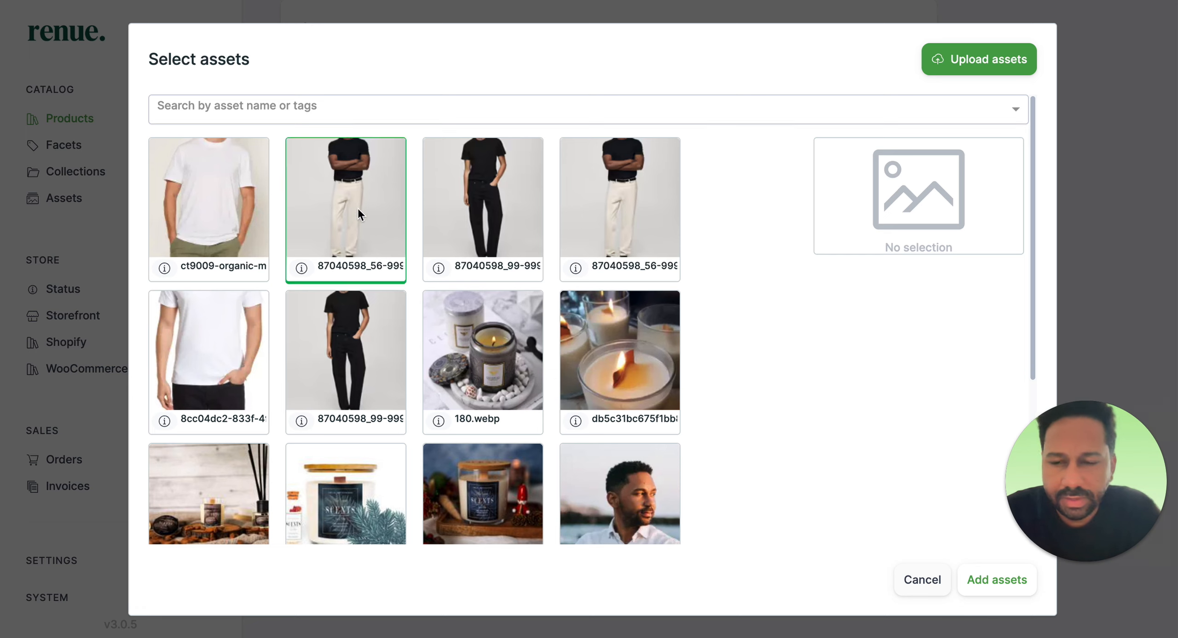
{"action": "left_click", "coordinate": [226, 324]}
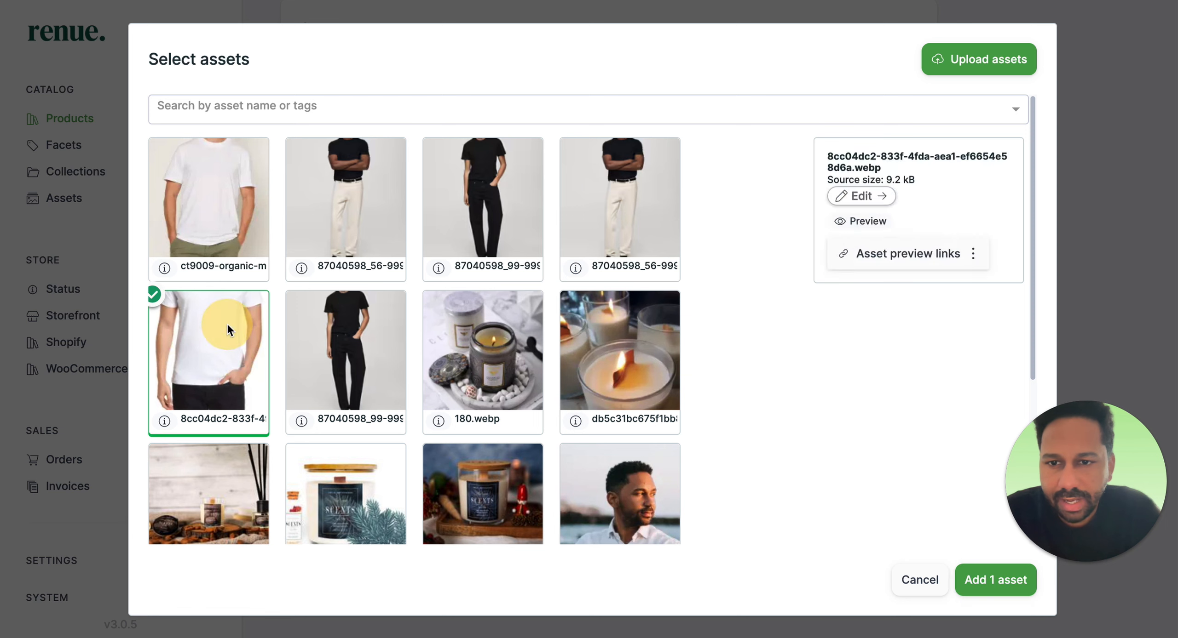
{"action": "left_click", "coordinate": [355, 230]}
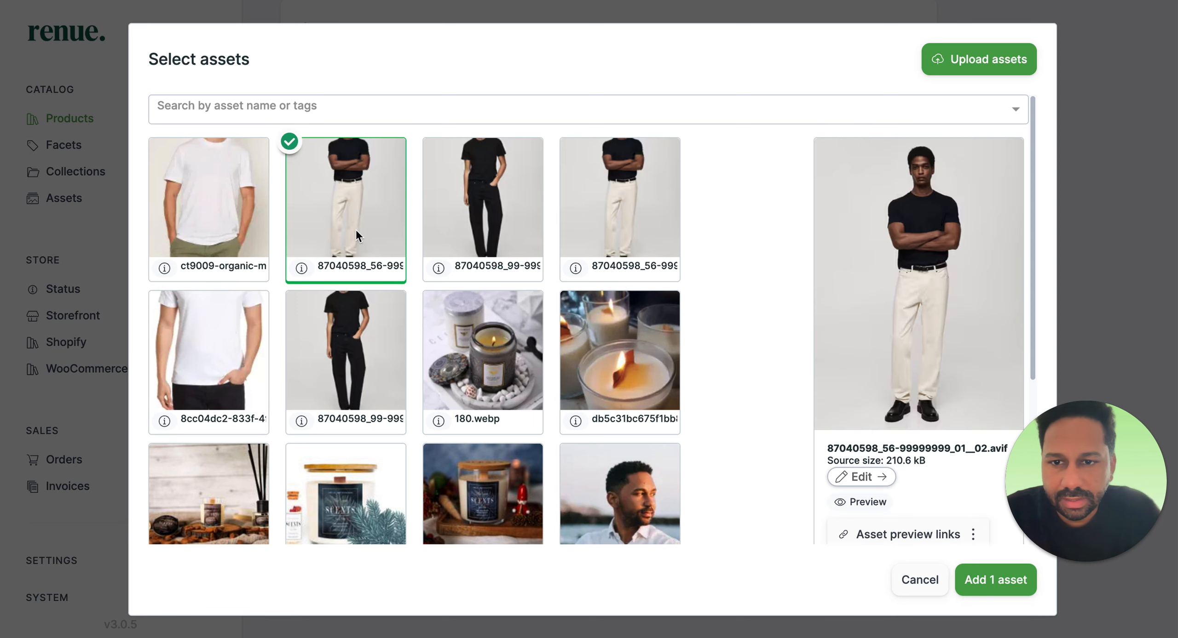
{"action": "left_click", "coordinate": [225, 325]}
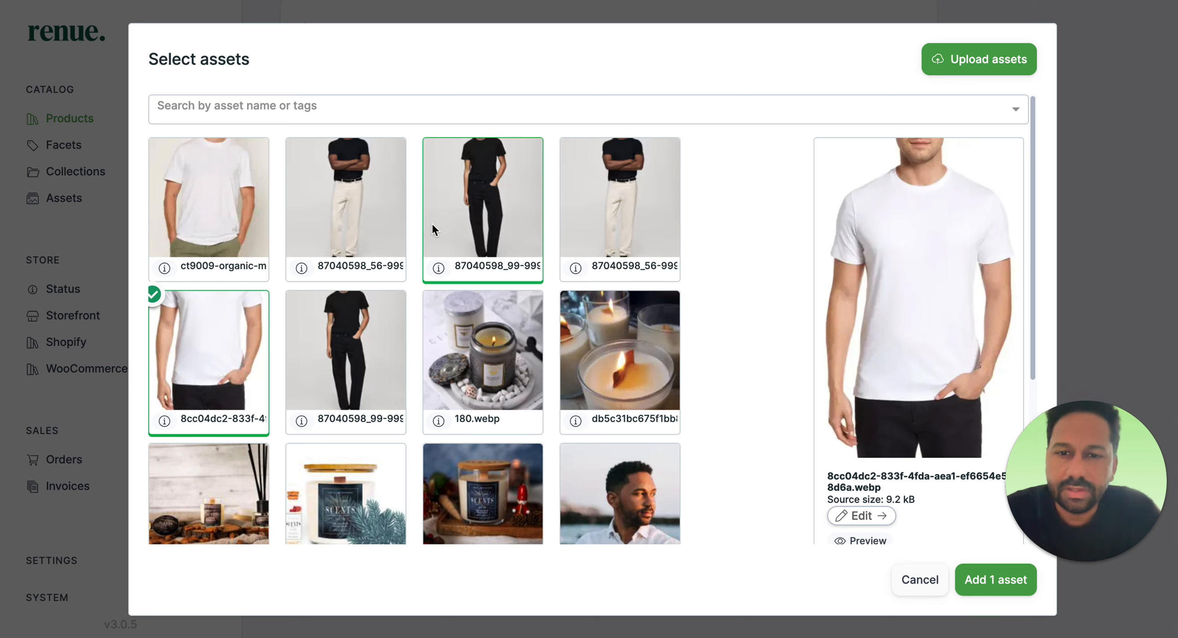
{"action": "left_click", "coordinate": [506, 218]}
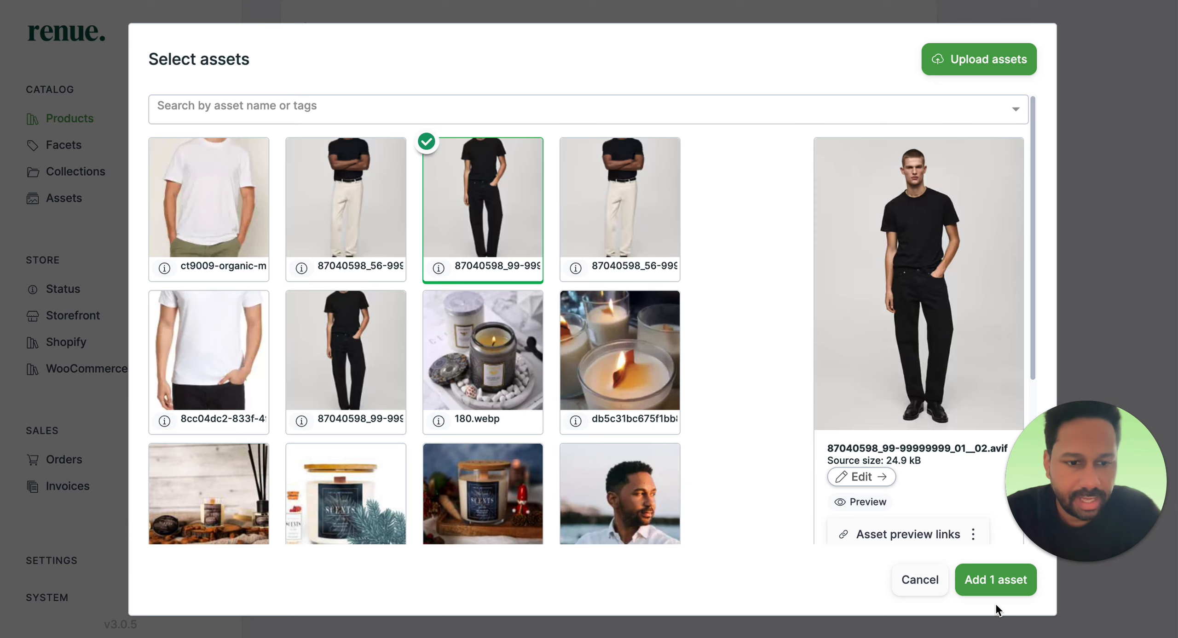
{"action": "left_click", "coordinate": [996, 580]}
{"action": "scroll", "coordinate": [681, 301], "scroll_direction": "up", "scroll_amount": 3}
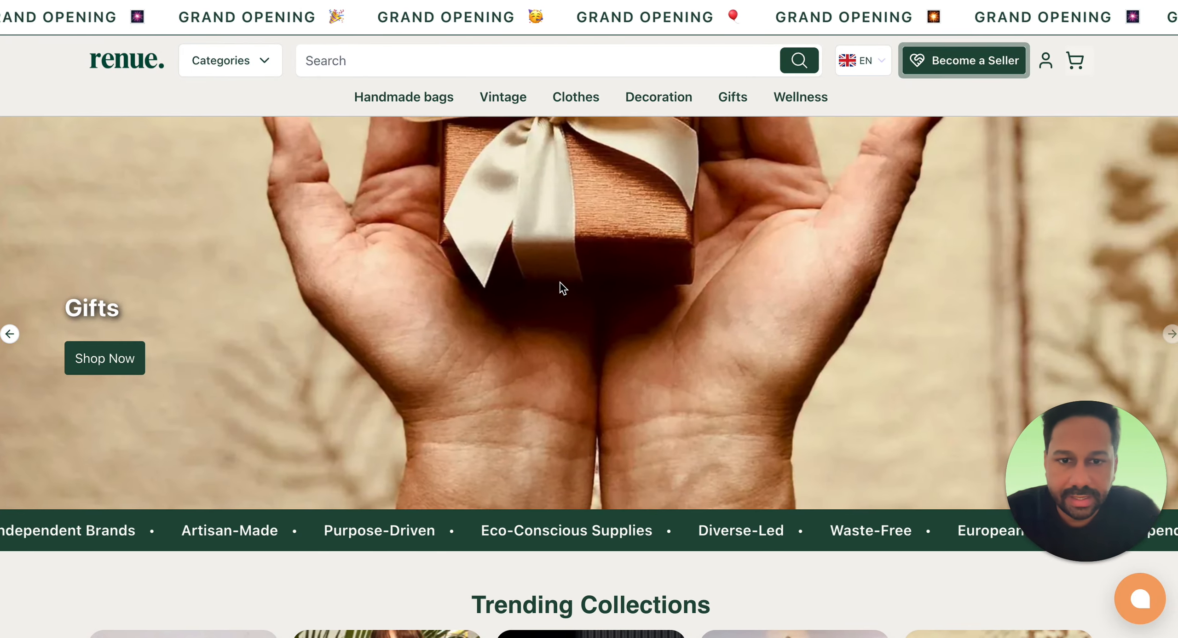
Look at how product photos are shown on the Renue storefront's home page and in its full list of products.
{"action": "scroll", "coordinate": [561, 287], "scroll_direction": "down", "scroll_amount": 10}
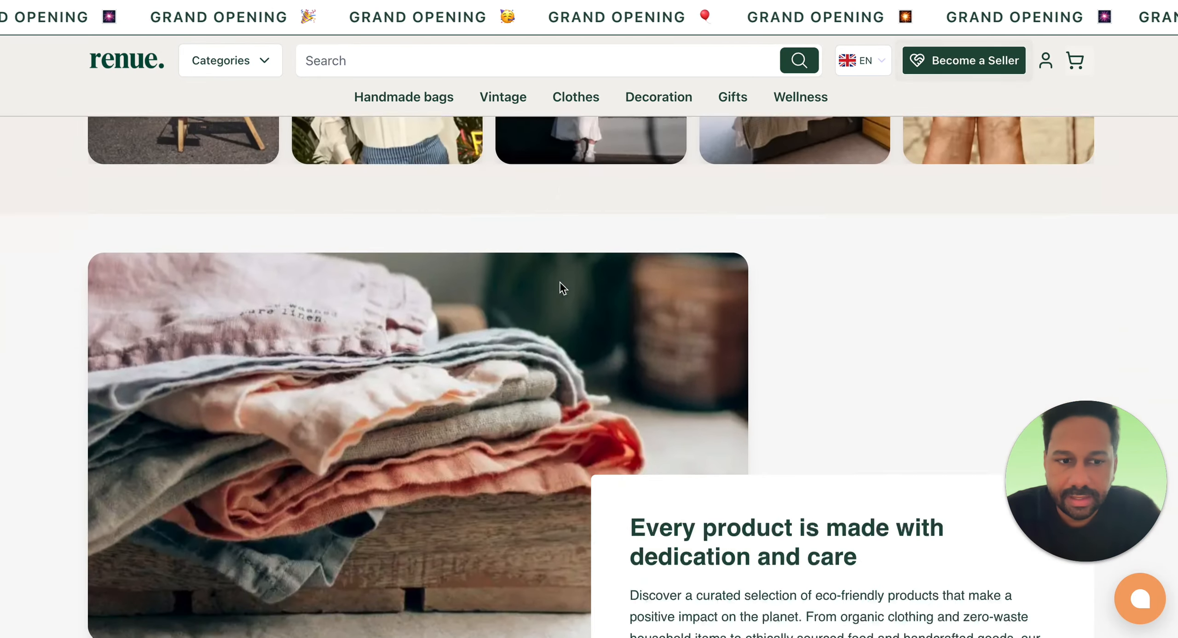
{"action": "scroll", "coordinate": [563, 287], "scroll_direction": "down", "scroll_amount": 15}
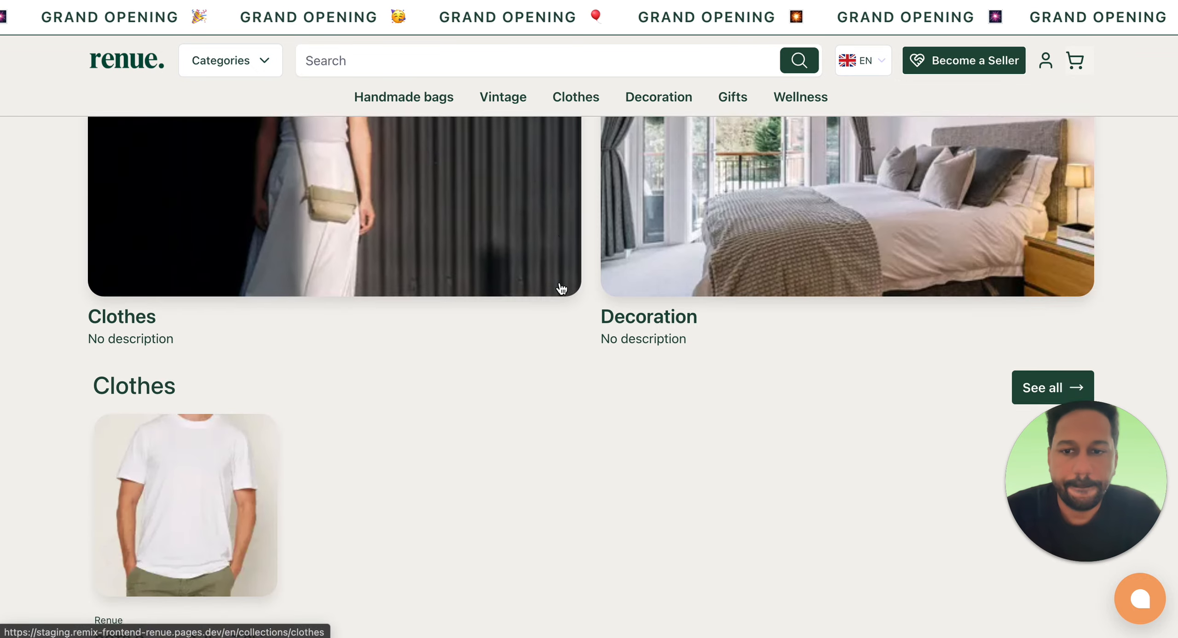
{"action": "scroll", "coordinate": [561, 289], "scroll_direction": "down", "scroll_amount": 5}
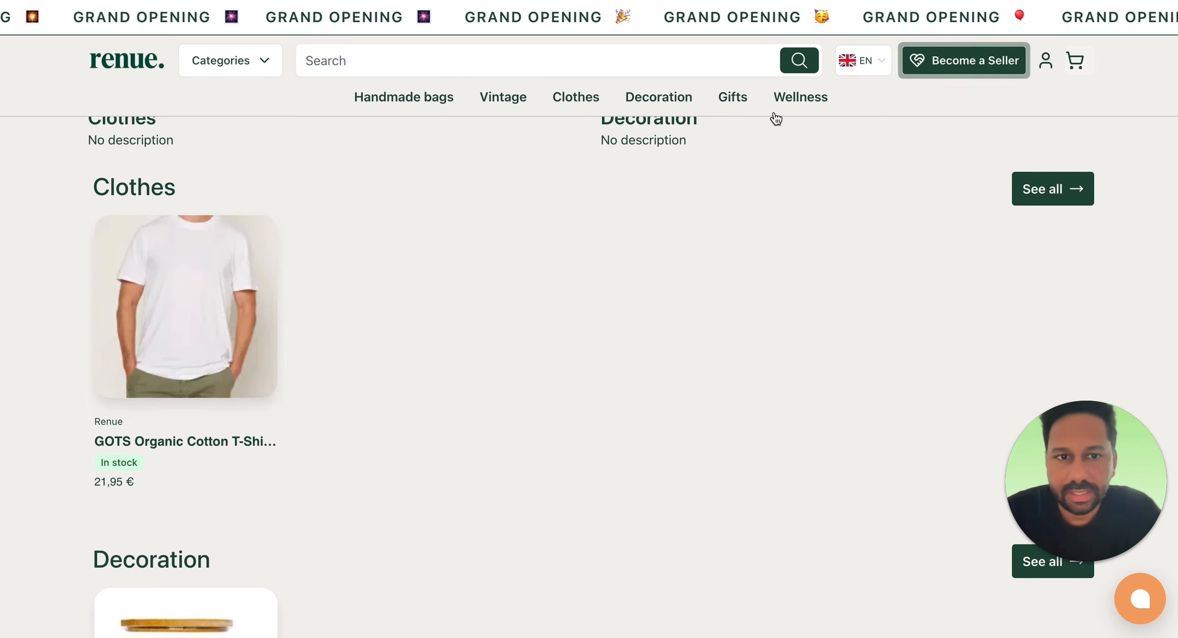
{"action": "left_click", "coordinate": [798, 72]}
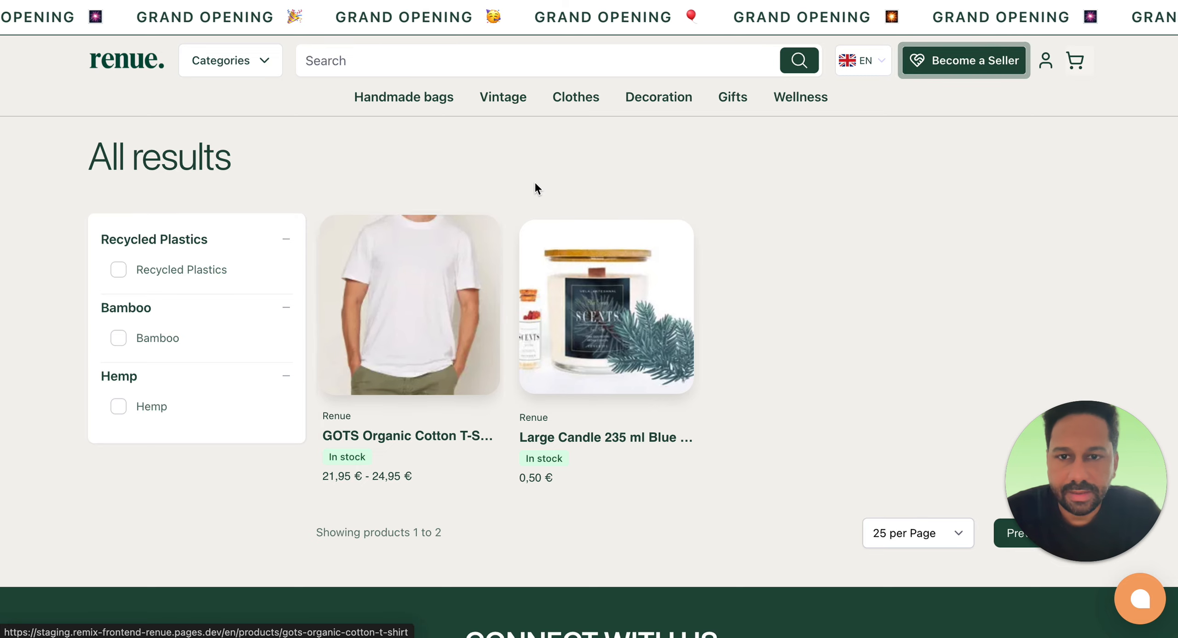
{"action": "key", "text": "ctrl+Left"}
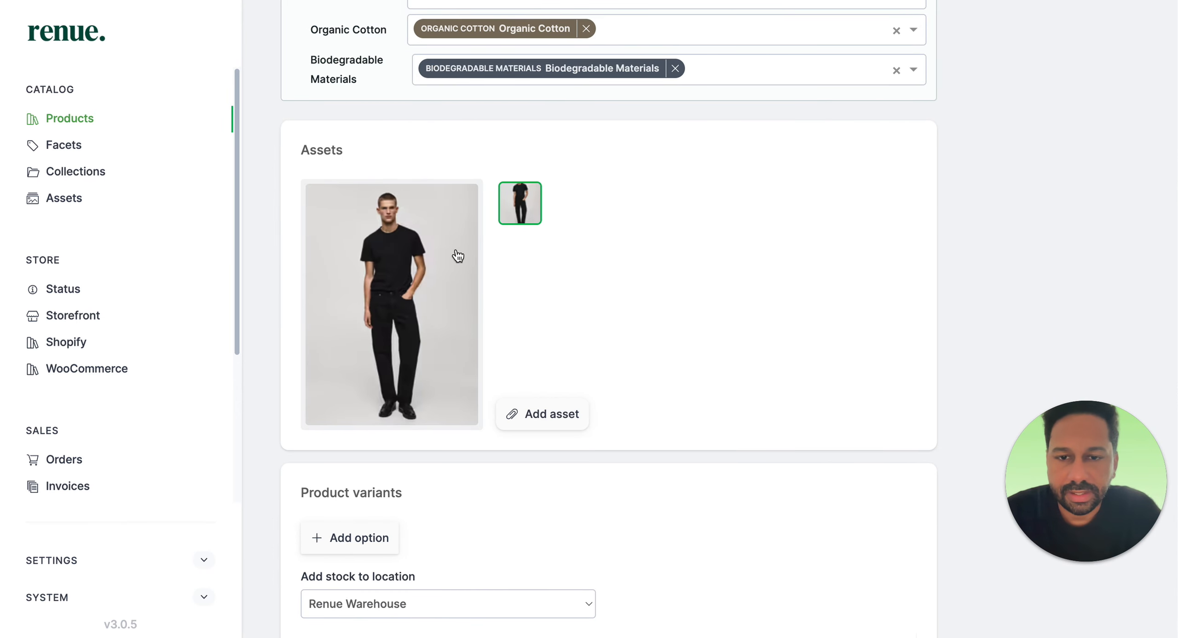
{"action": "left_click", "coordinate": [529, 206]}
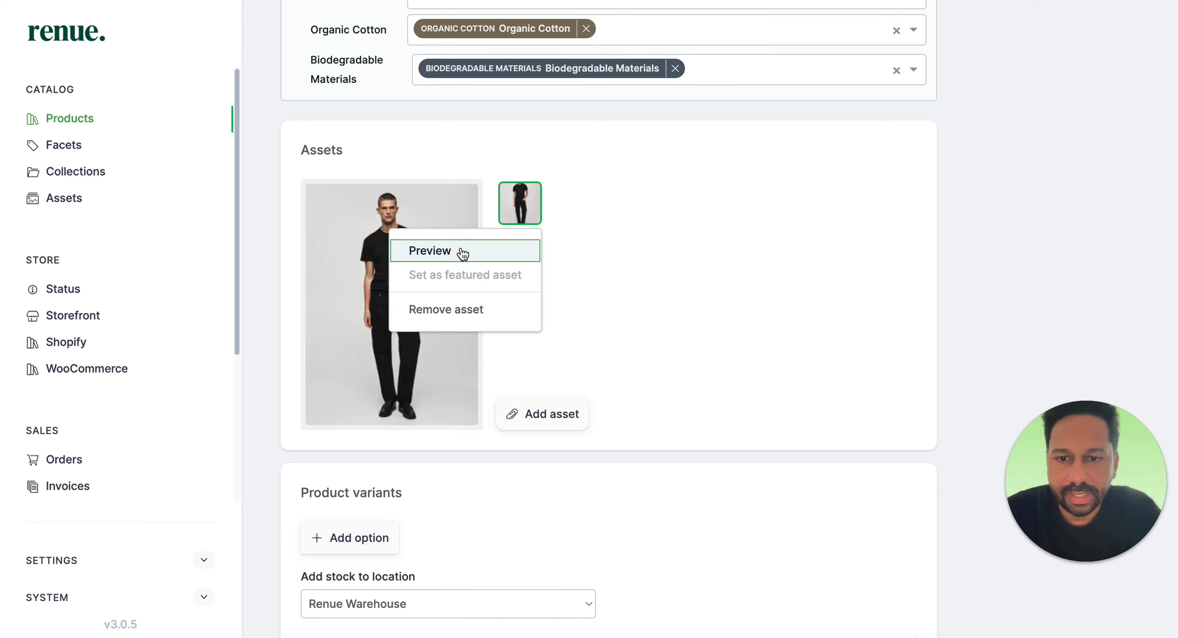
{"action": "left_click", "coordinate": [610, 289]}
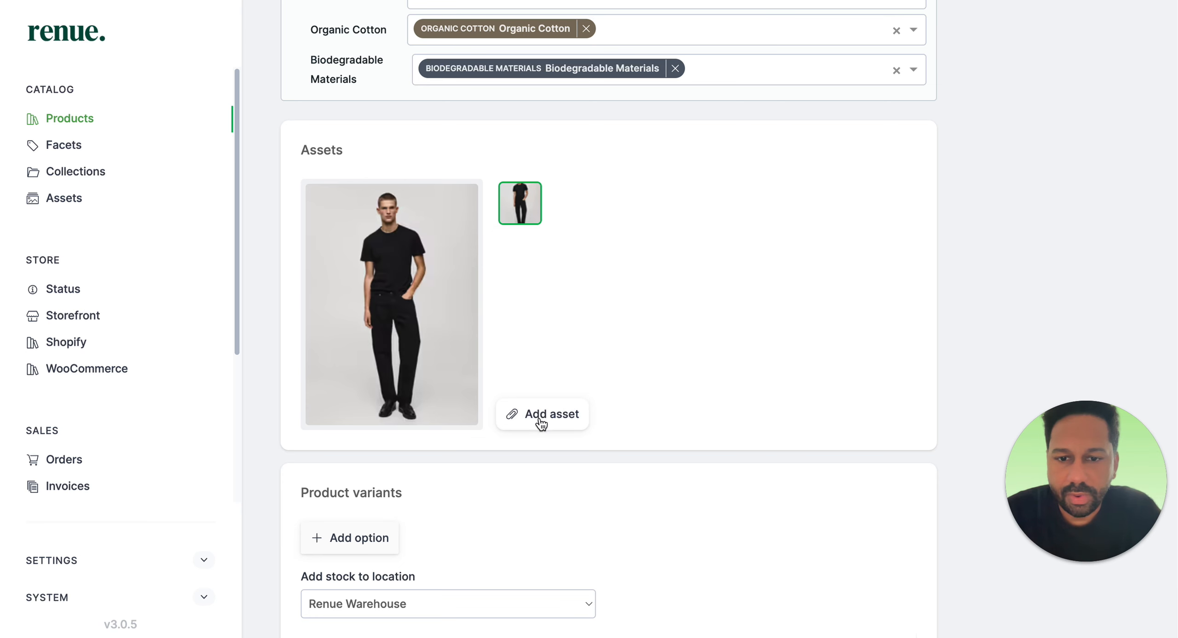
{"action": "left_click", "coordinate": [542, 414]}
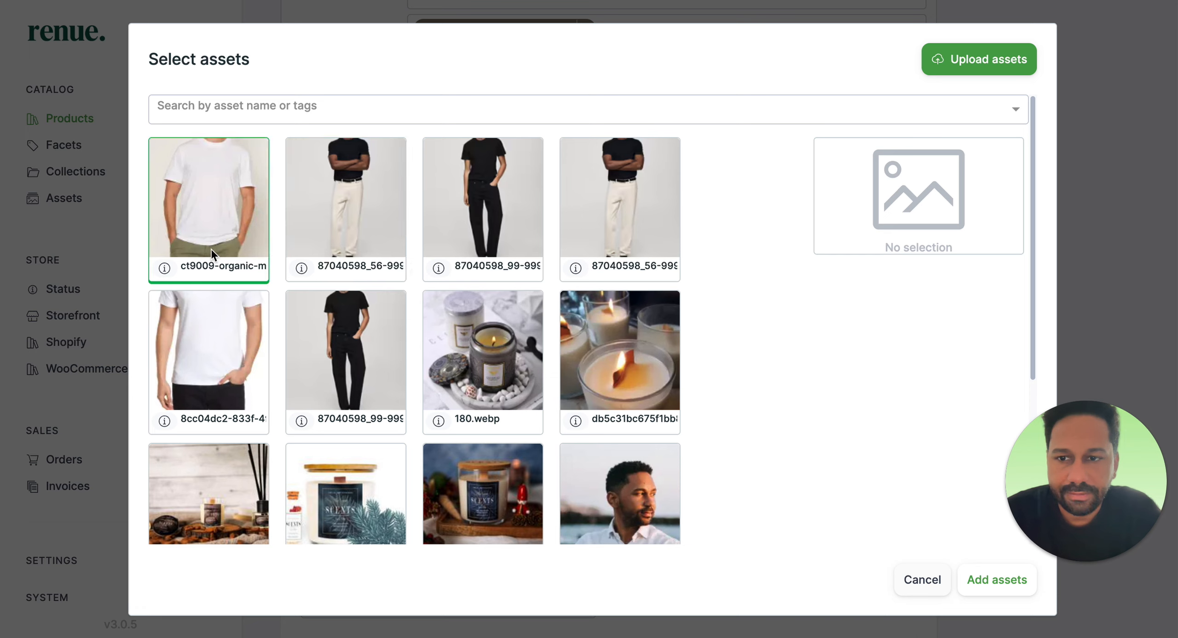
{"action": "left_click", "coordinate": [372, 186]}
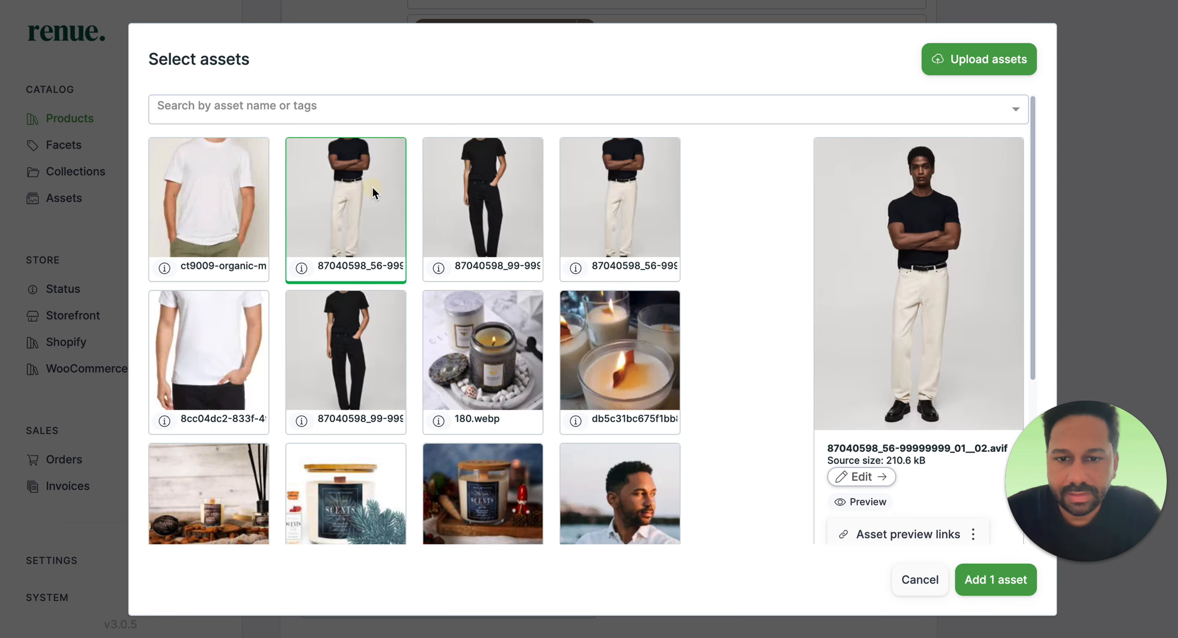
{"action": "left_click", "coordinate": [981, 581]}
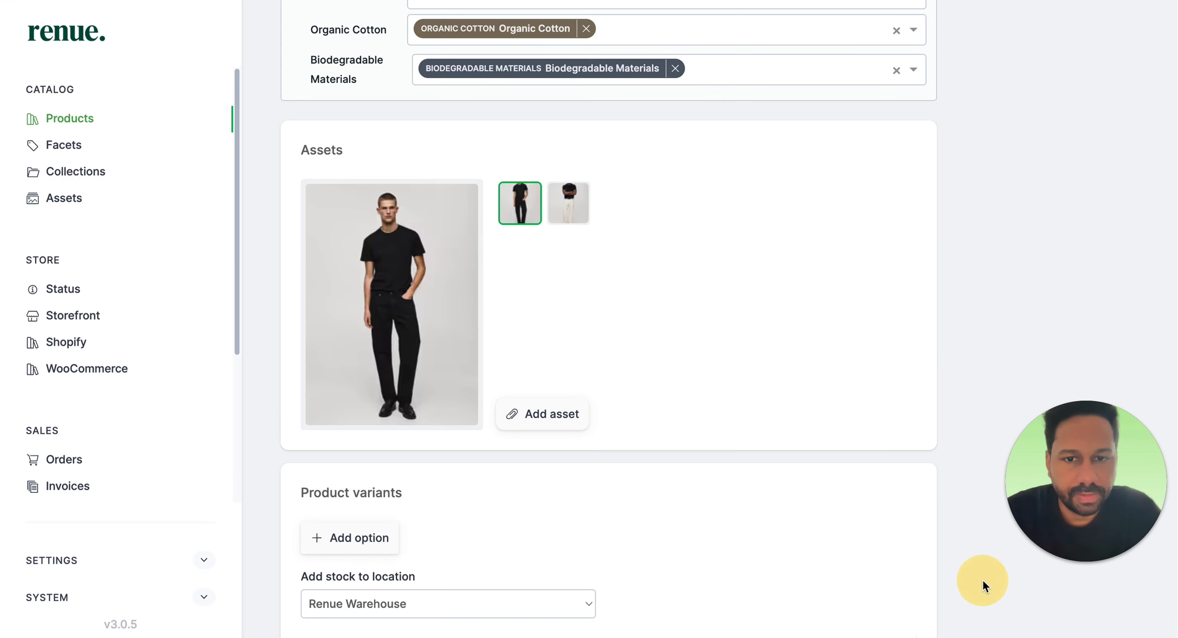
Make the photo with the cream trousers the product's featured asset.
{"action": "left_click", "coordinate": [577, 211]}
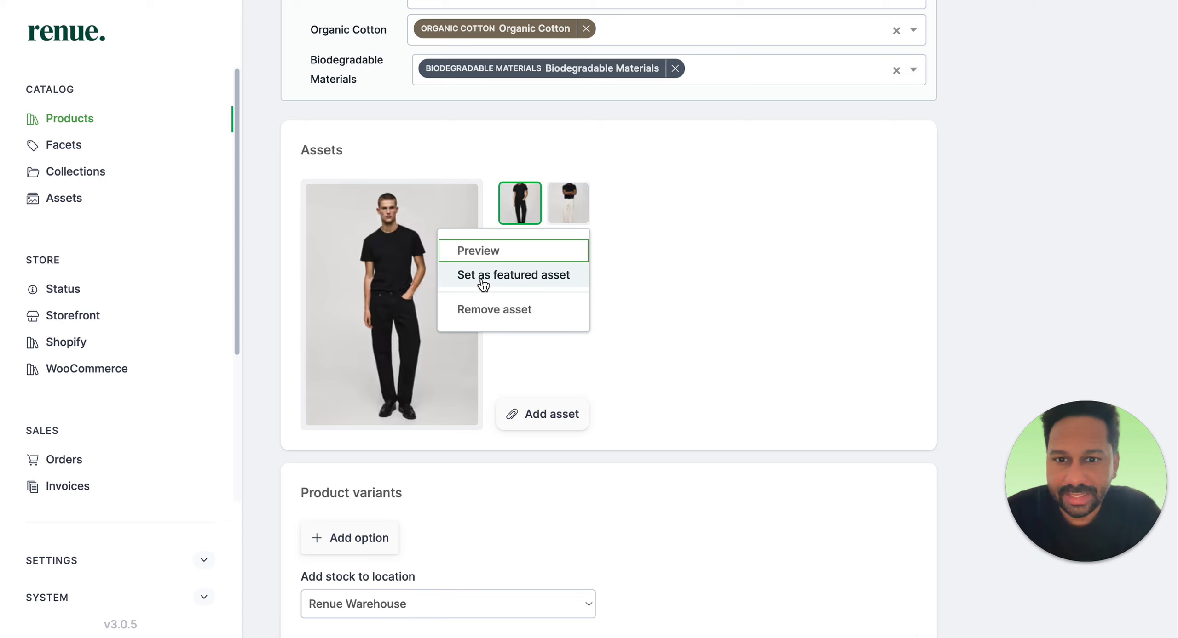
{"action": "left_click", "coordinate": [508, 278]}
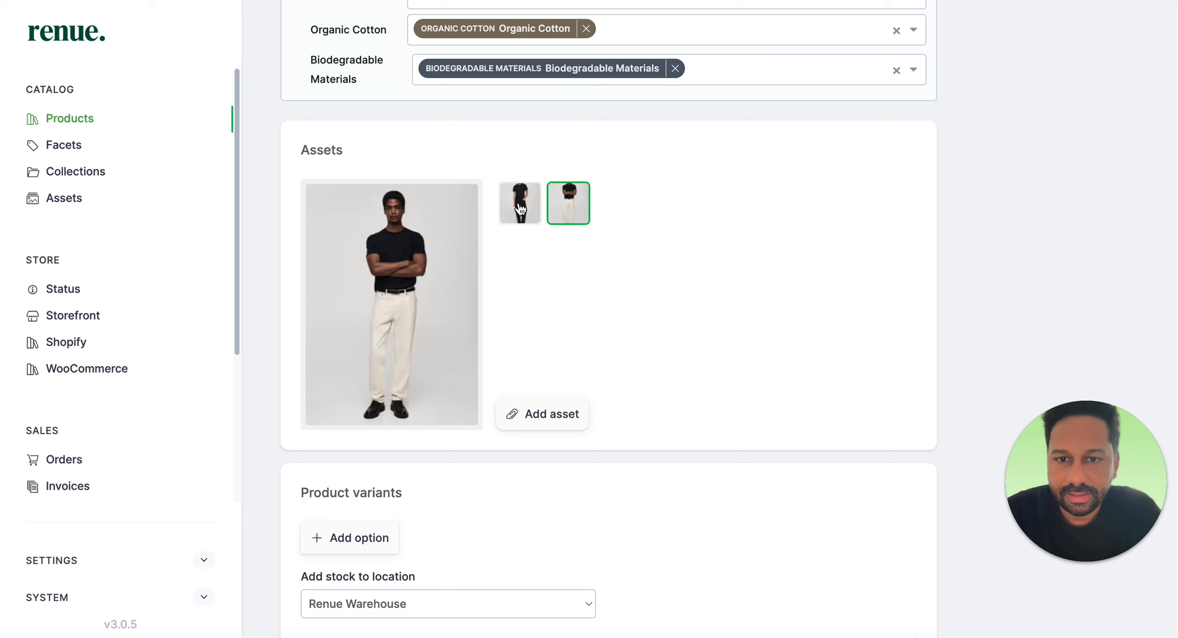
{"action": "scroll", "coordinate": [584, 336], "scroll_direction": "down", "scroll_amount": 5}
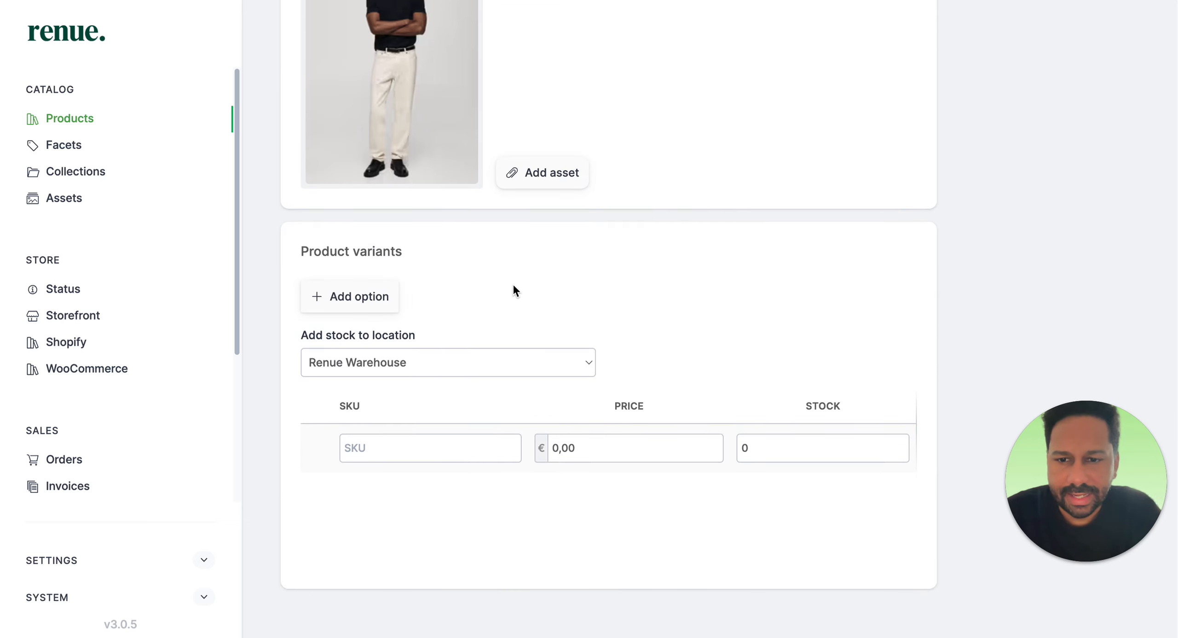
Add a product option named Size with the option value s to the product variants.
{"action": "left_click", "coordinate": [370, 297]}
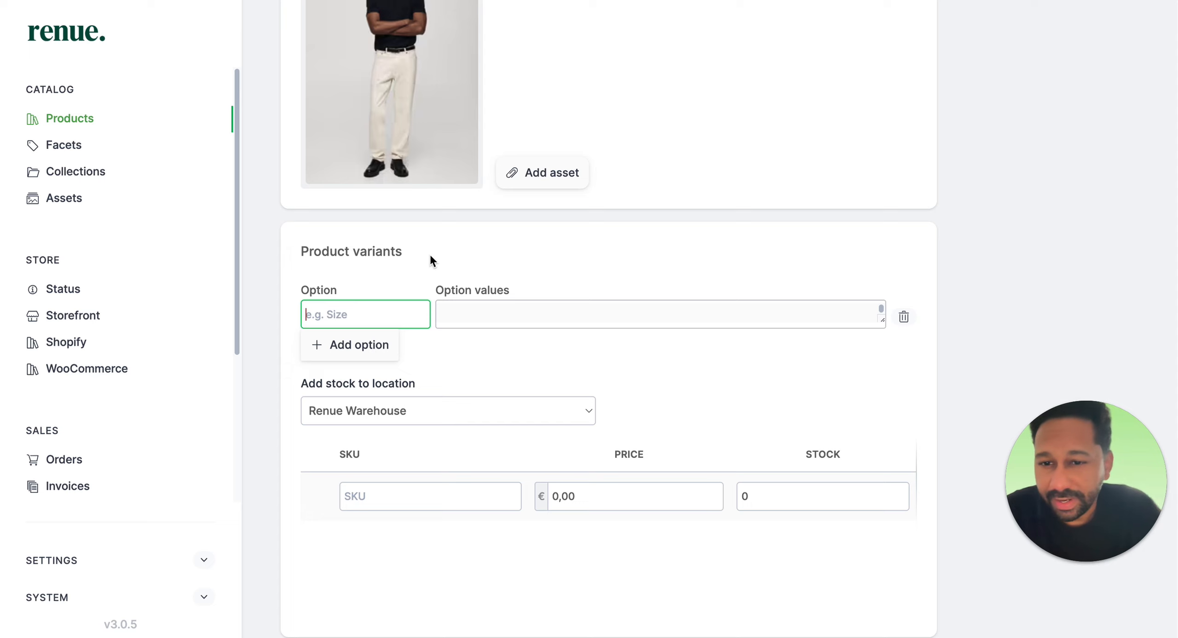
{"action": "left_click", "coordinate": [386, 315]}
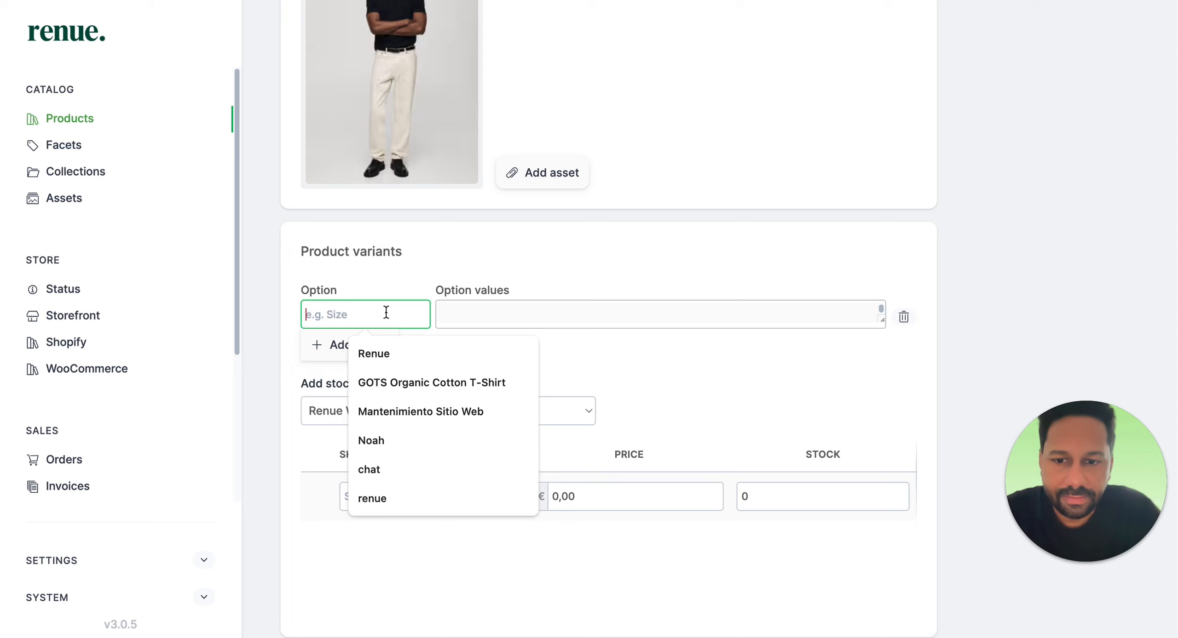
{"action": "type", "text": "Size"}
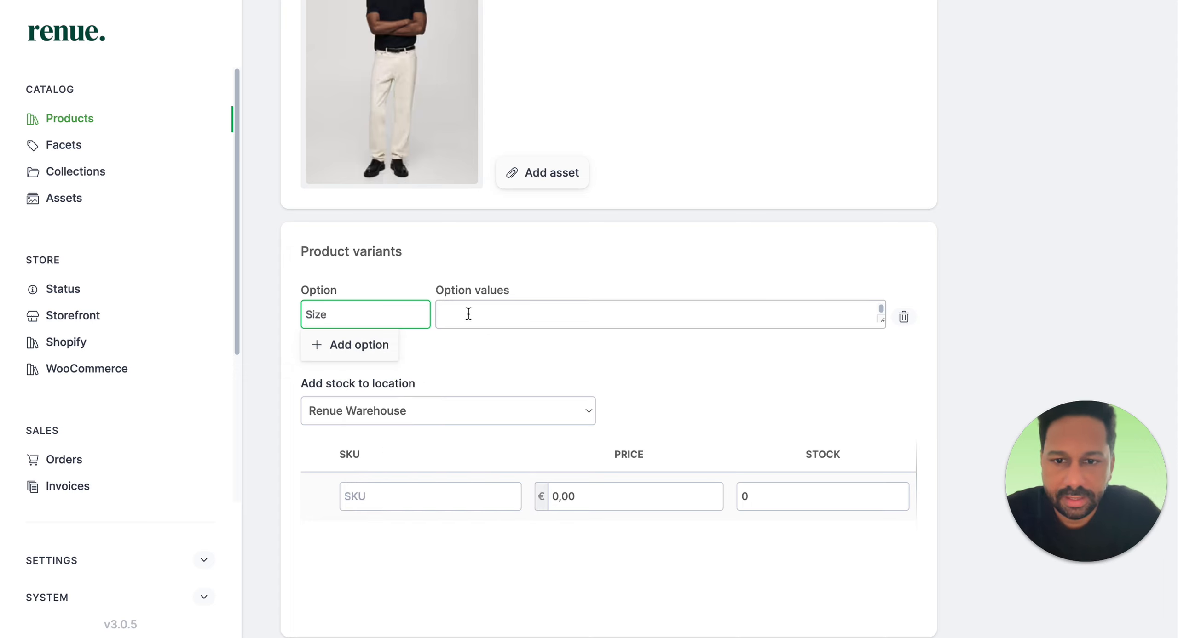
{"action": "left_click", "coordinate": [468, 314]}
{"action": "type", "text": "s"}
{"action": "key", "text": "Return"}
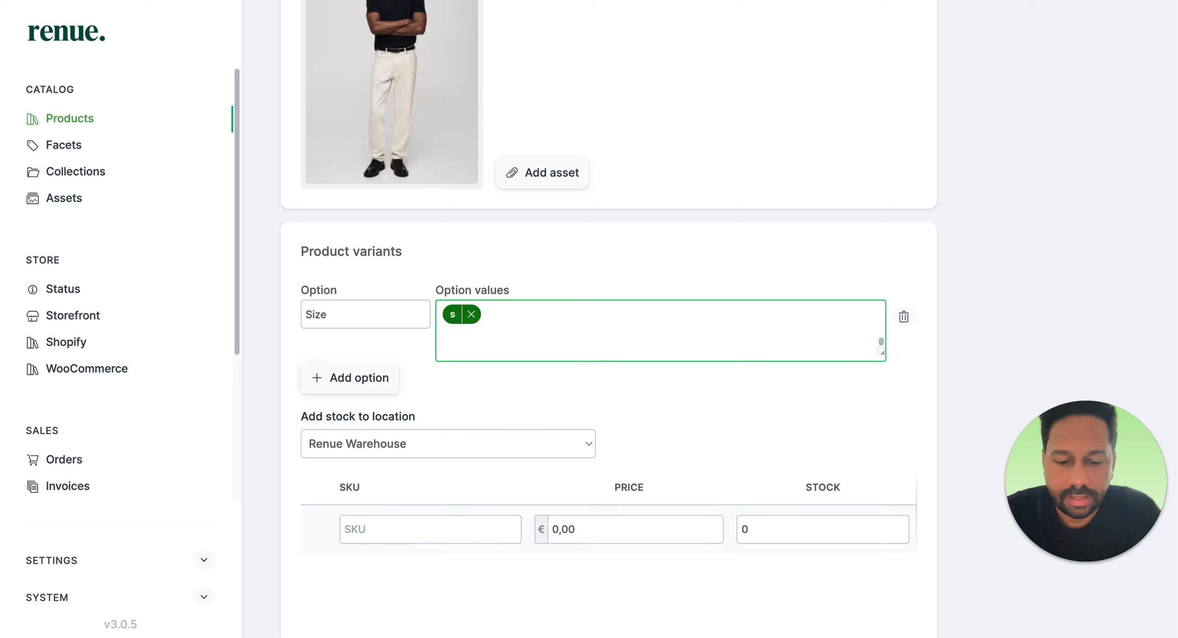
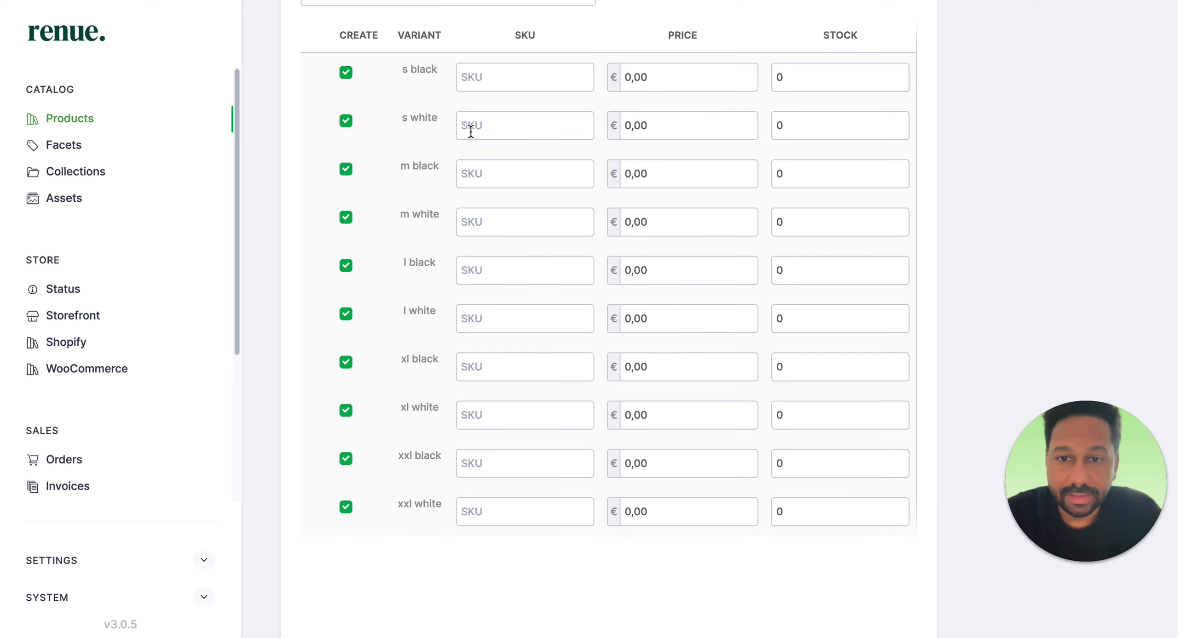
Set the SKU of all size and color variants to SKU-t-shirt-001, entering it for the s black variant.
{"action": "left_click", "coordinate": [469, 89]}
{"action": "type", "text": "SKU-"}
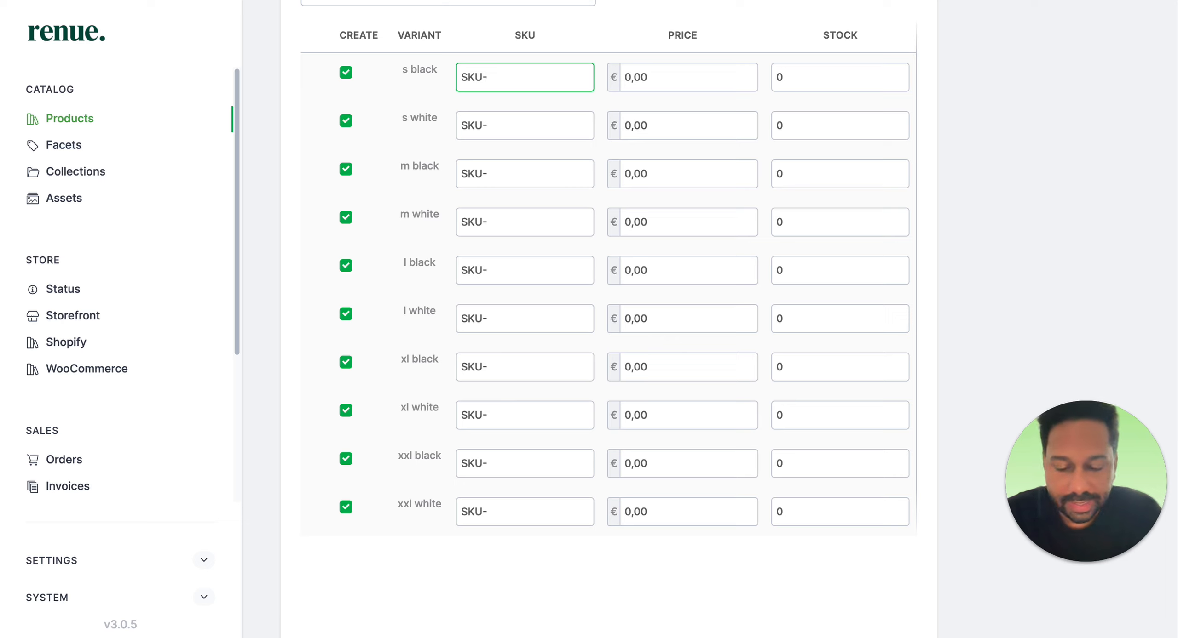
{"action": "type", "text": "t-shor"}
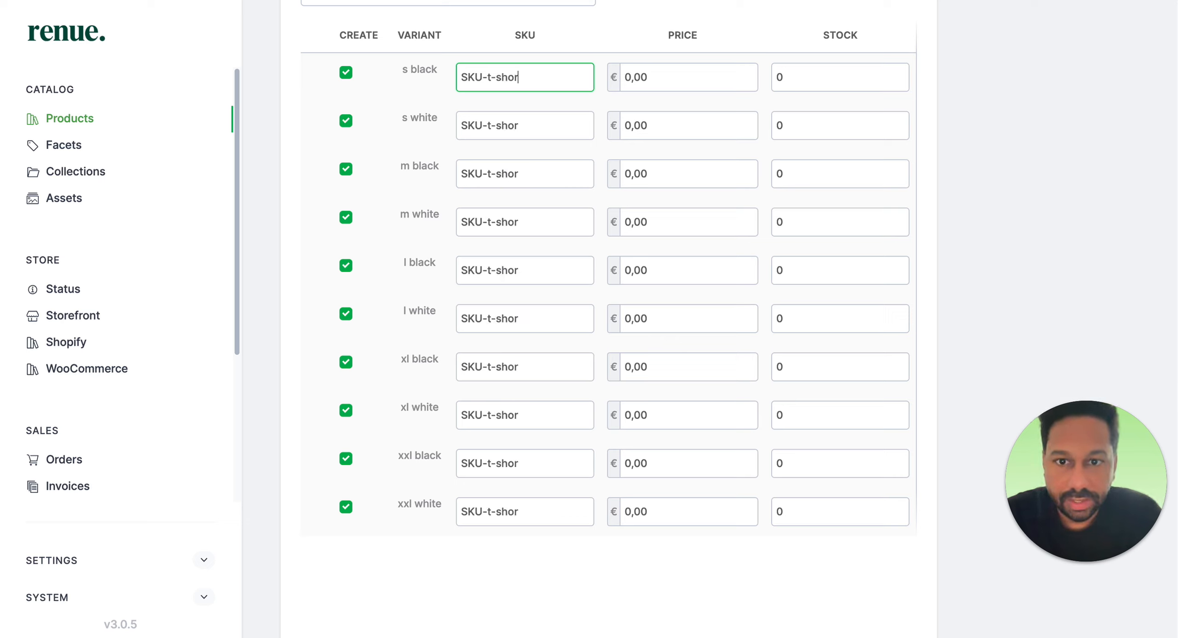
{"action": "key", "text": "BackSpace"}
{"action": "key", "text": "BackSpace"}
{"action": "type", "text": "irt-"}
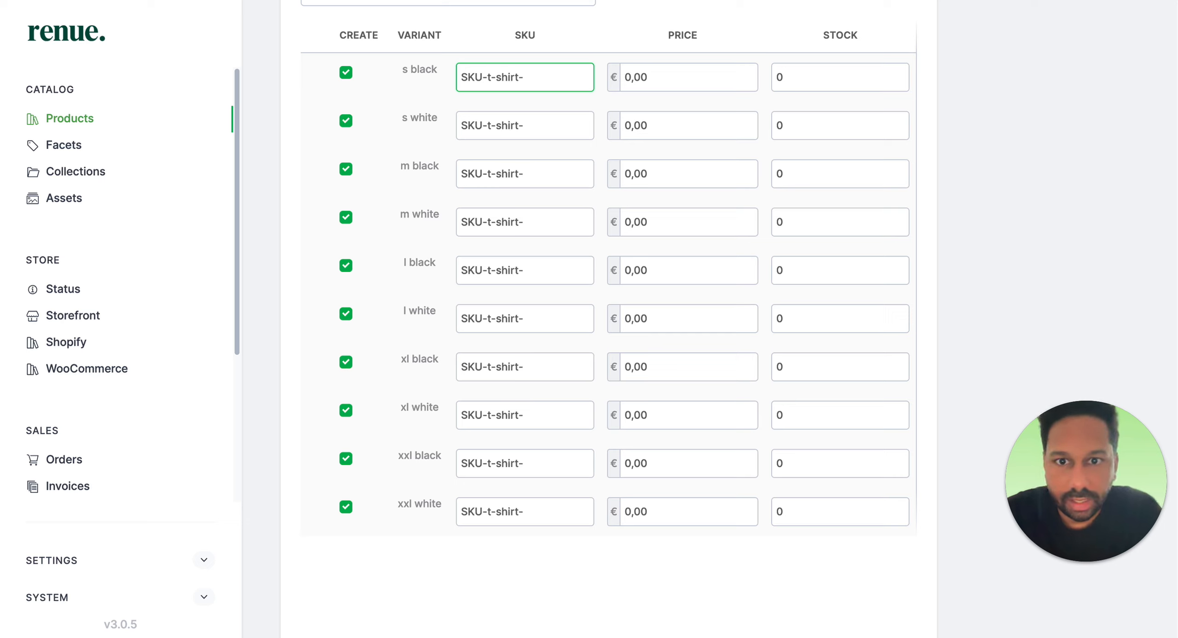
{"action": "type", "text": "001"}
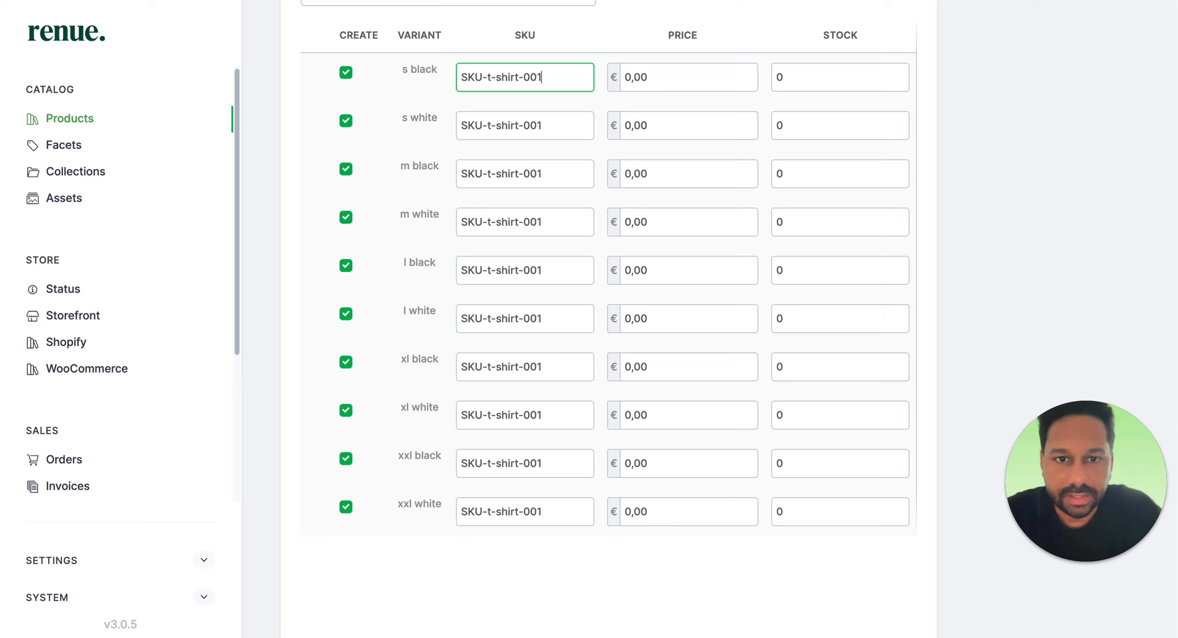
Set the price of all variants to €21,95, entering it for the s black variant.
{"action": "left_click", "coordinate": [630, 77]}
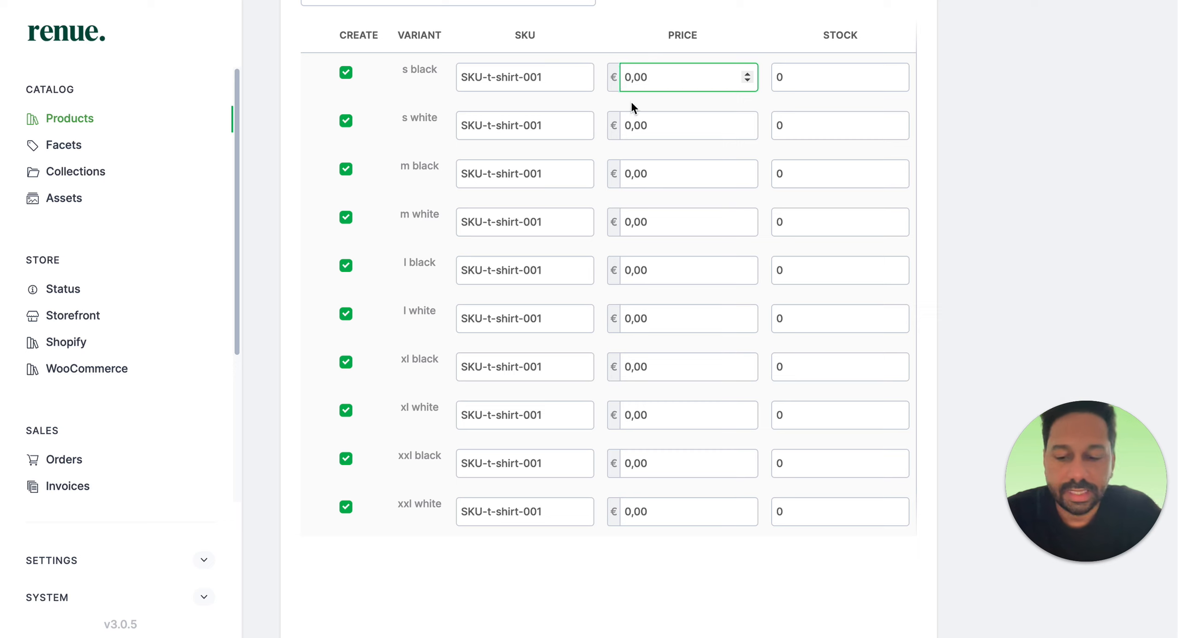
{"action": "type", "text": "21"}
{"action": "key", "text": "BackSpace"}
{"action": "key", "text": "BackSpace"}
{"action": "key", "text": "Delete"}
{"action": "type", "text": "21"}
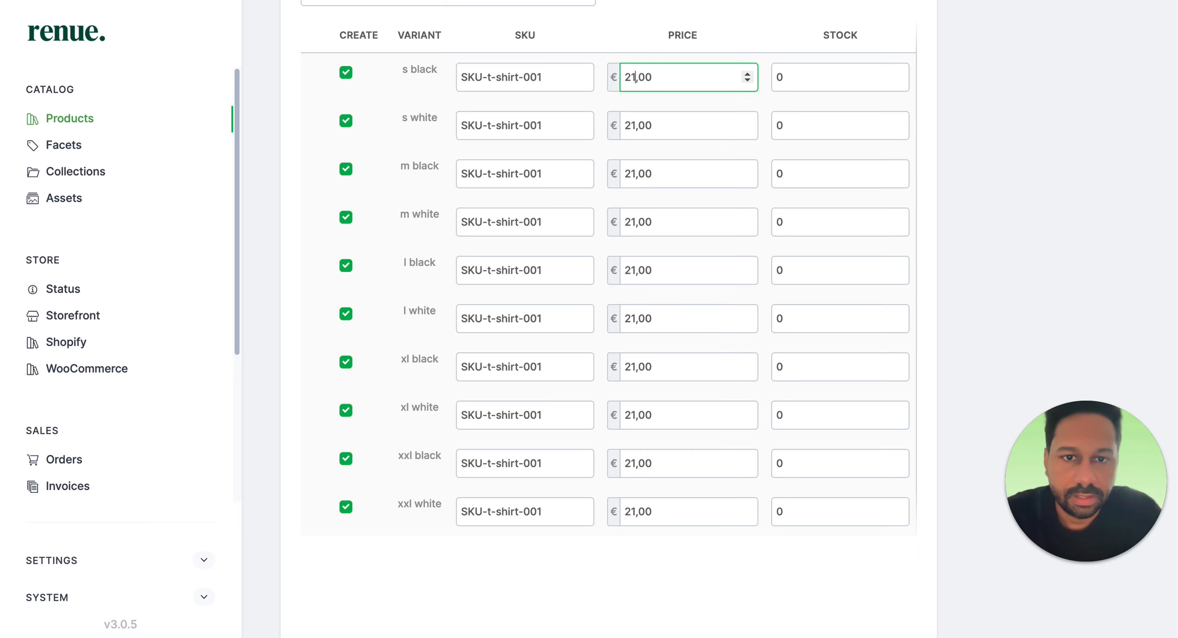
{"action": "key", "text": "Delete"}
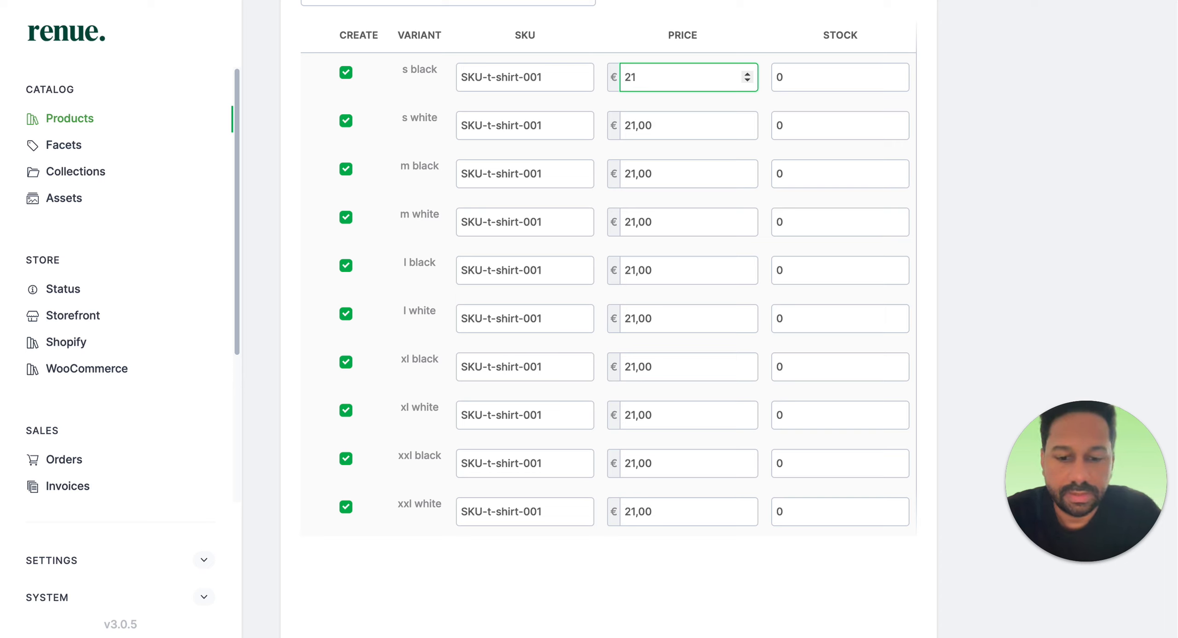
{"action": "type", "text": "95"}
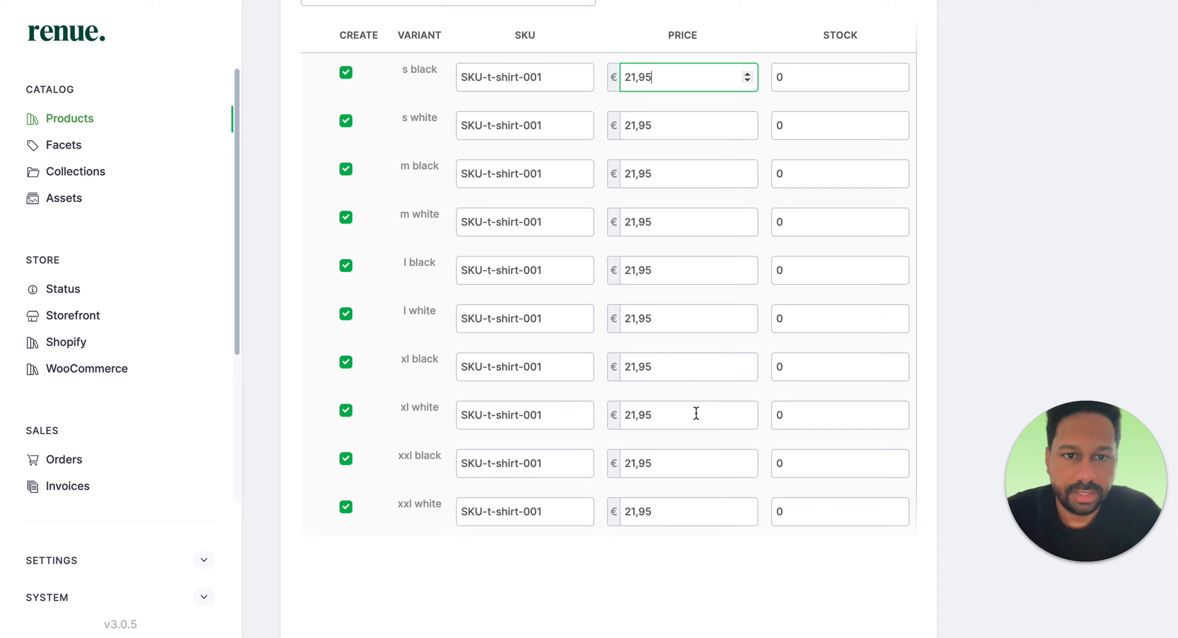
Set the stock of all variants to 10, entering it for the s black variant.
{"action": "left_click", "coordinate": [786, 86]}
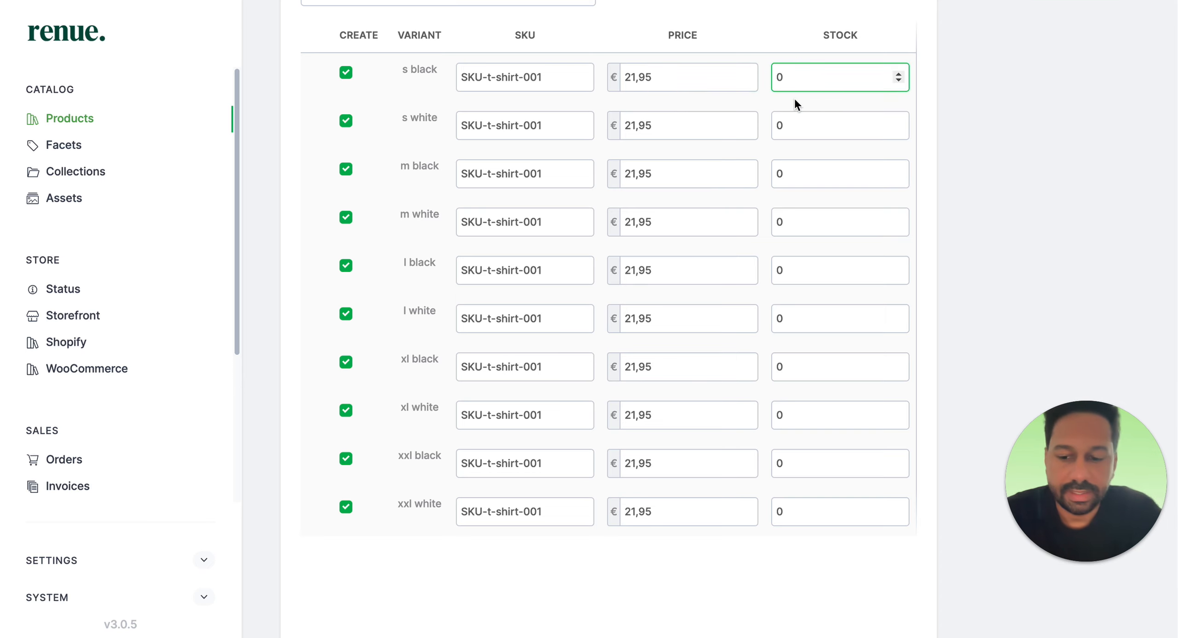
{"action": "type", "text": "10"}
{"action": "key", "text": "Delete"}
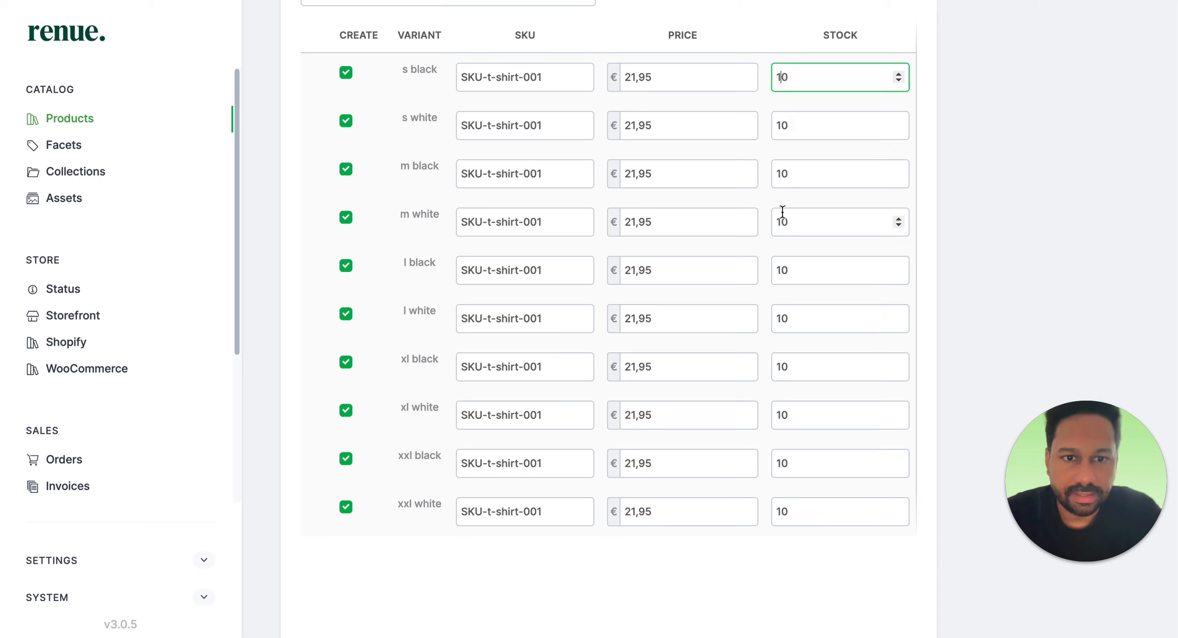
Set the price of the xxl white and xxl black variants to €23,95.
{"action": "left_click", "coordinate": [634, 508]}
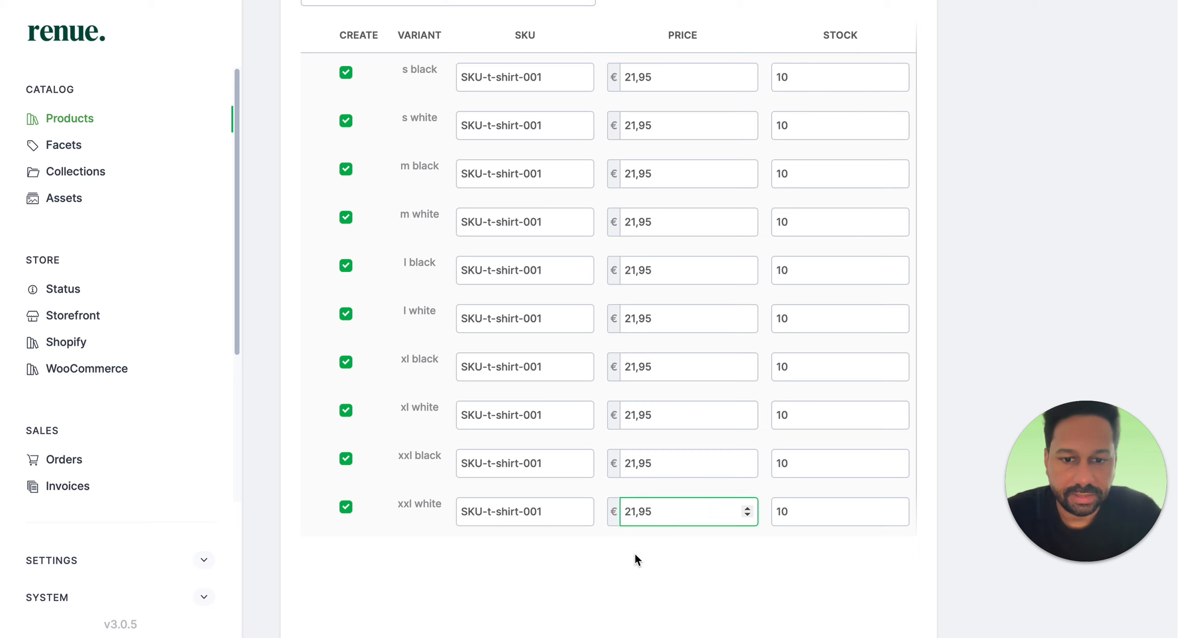
{"action": "key", "text": "BackSpace"}
{"action": "type", "text": "3"}
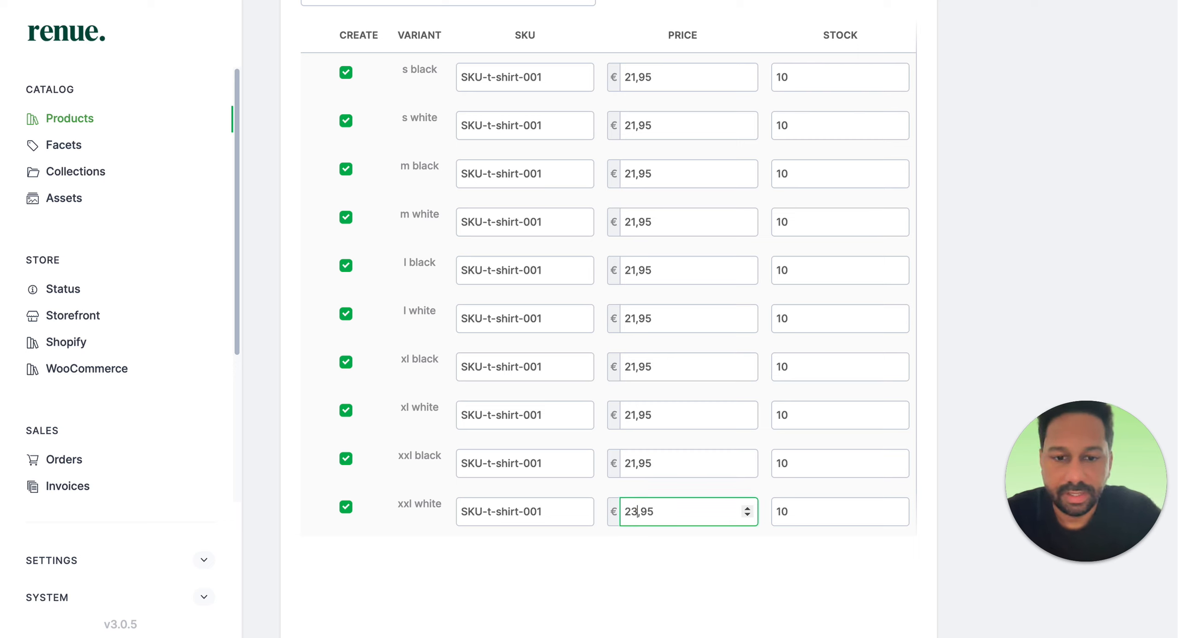
{"action": "left_click", "coordinate": [635, 462]}
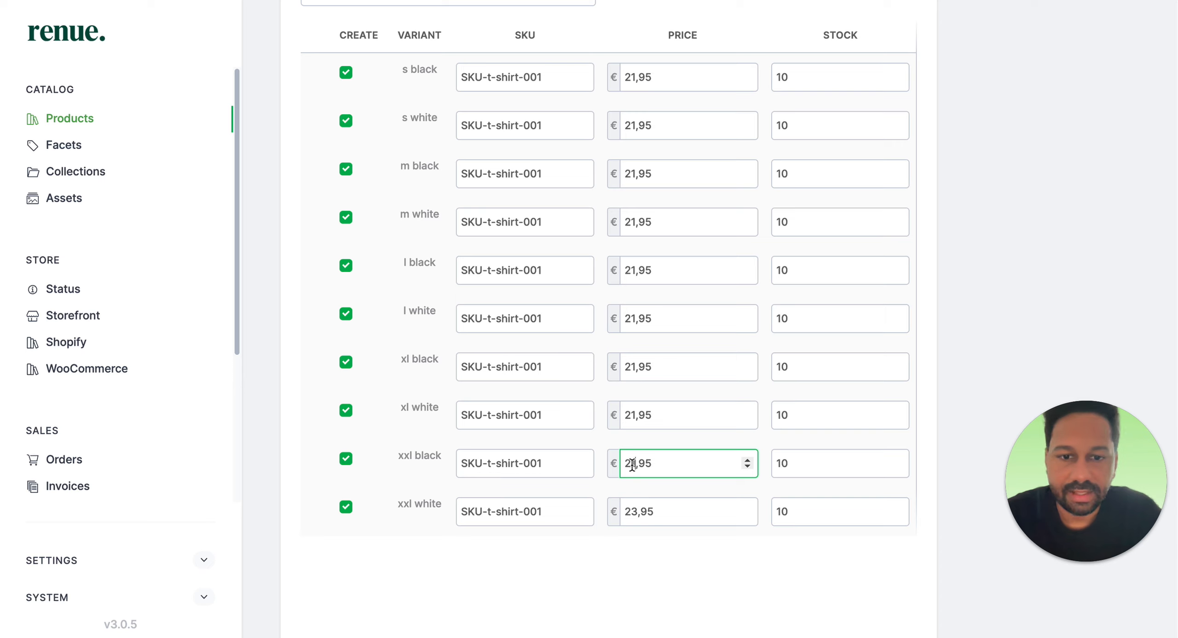
{"action": "key", "text": "BackSpace"}
{"action": "type", "text": "3"}
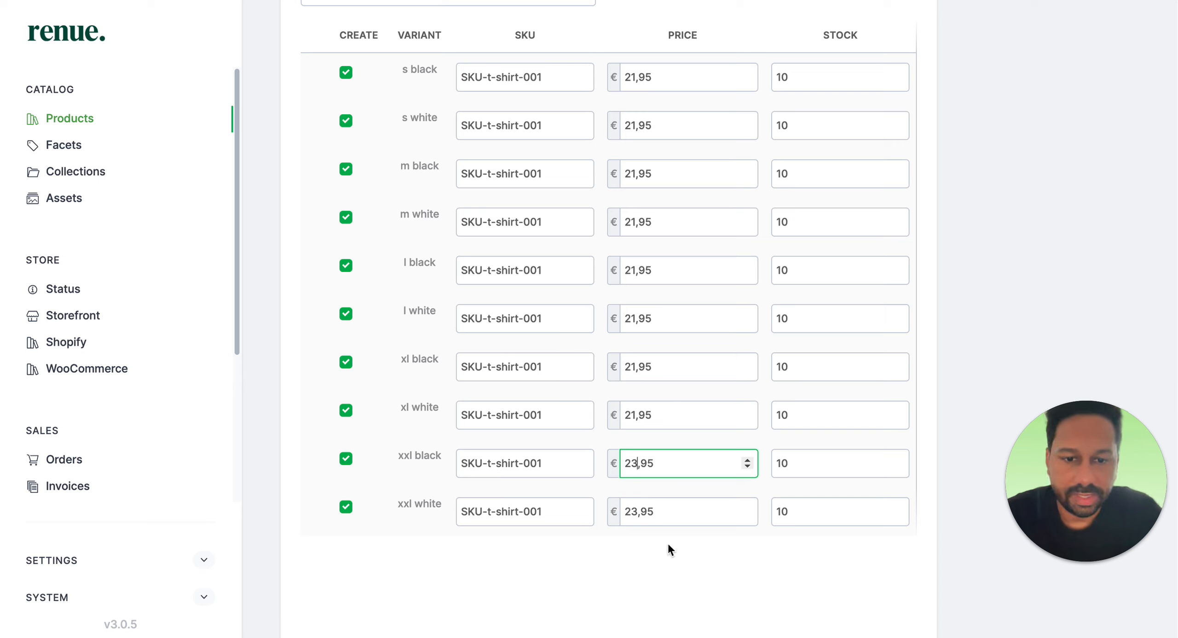
{"action": "left_click", "coordinate": [721, 569]}
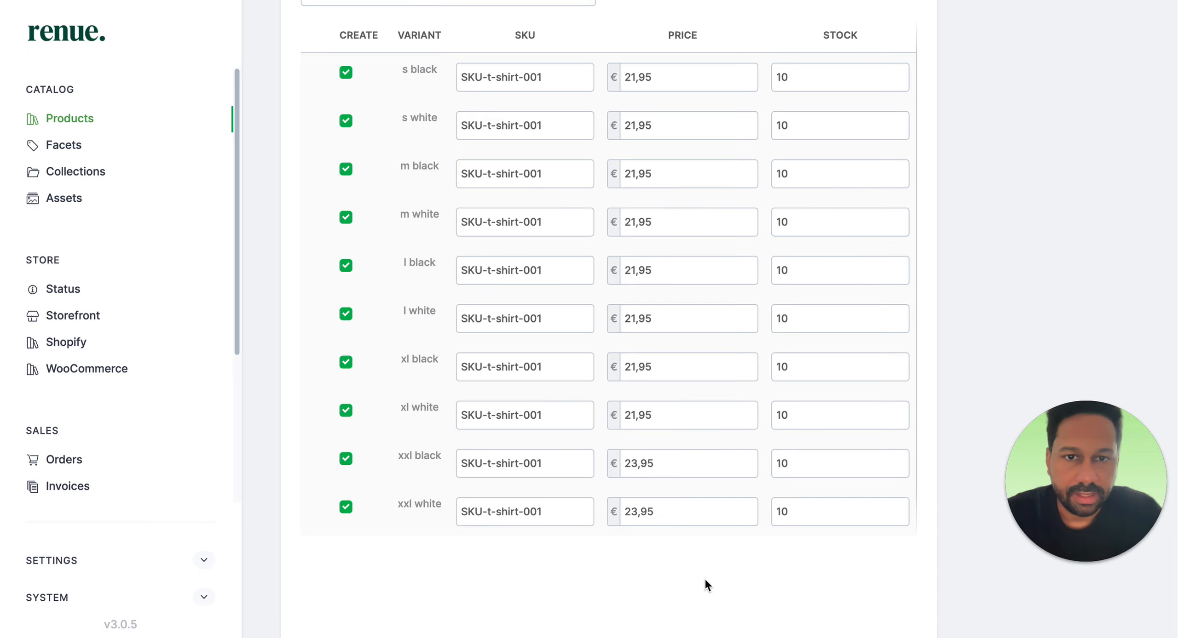
Create the GOTS Organic Cotton Polo Shirt product with the entered details and variants.
{"action": "scroll", "coordinate": [704, 580], "scroll_direction": "up", "scroll_amount": 3}
{"action": "scroll", "coordinate": [704, 579], "scroll_direction": "up", "scroll_amount": 15}
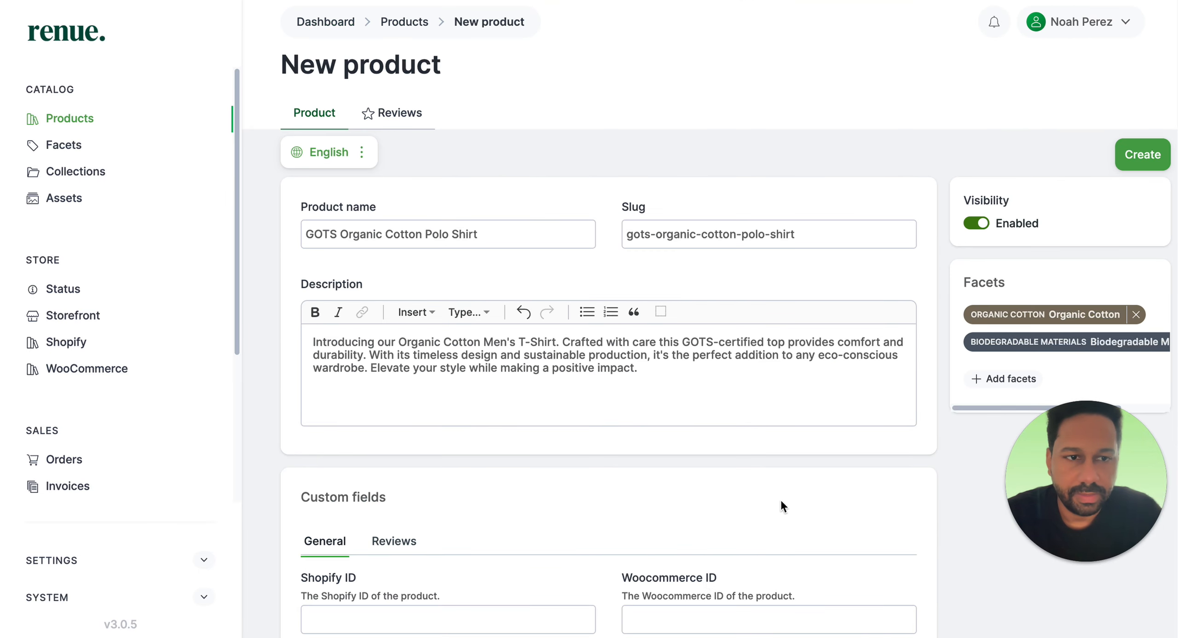
{"action": "left_click", "coordinate": [1146, 160]}
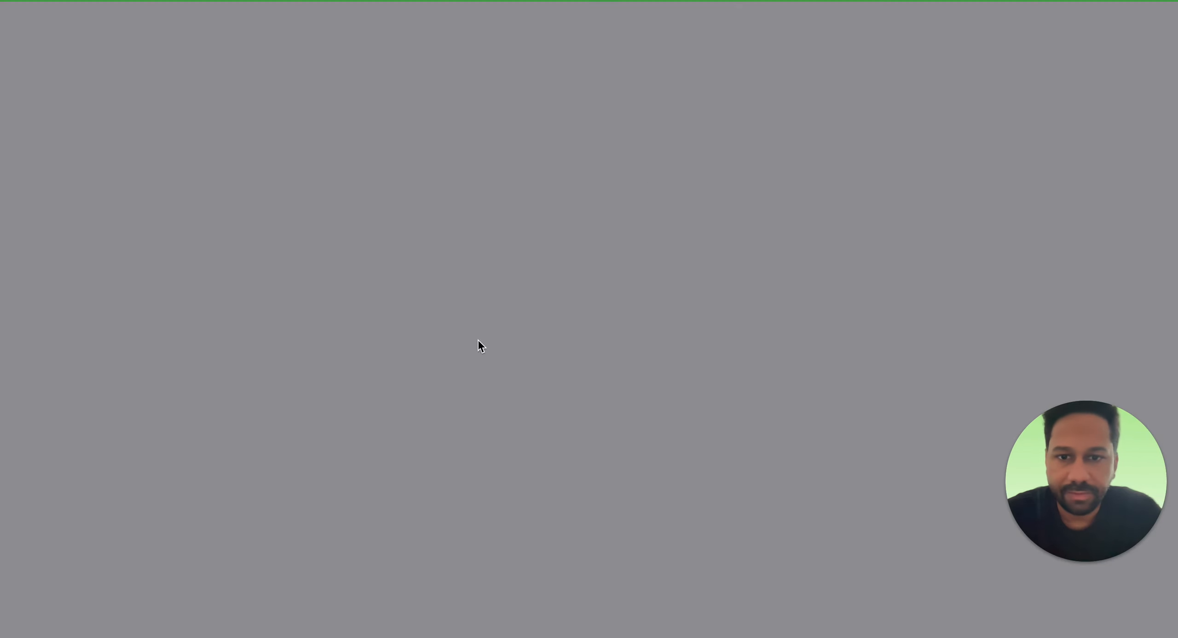
Review the created product's custom fields, facets, assets and list of product variants.
{"action": "scroll", "coordinate": [629, 401], "scroll_direction": "down", "scroll_amount": 15}
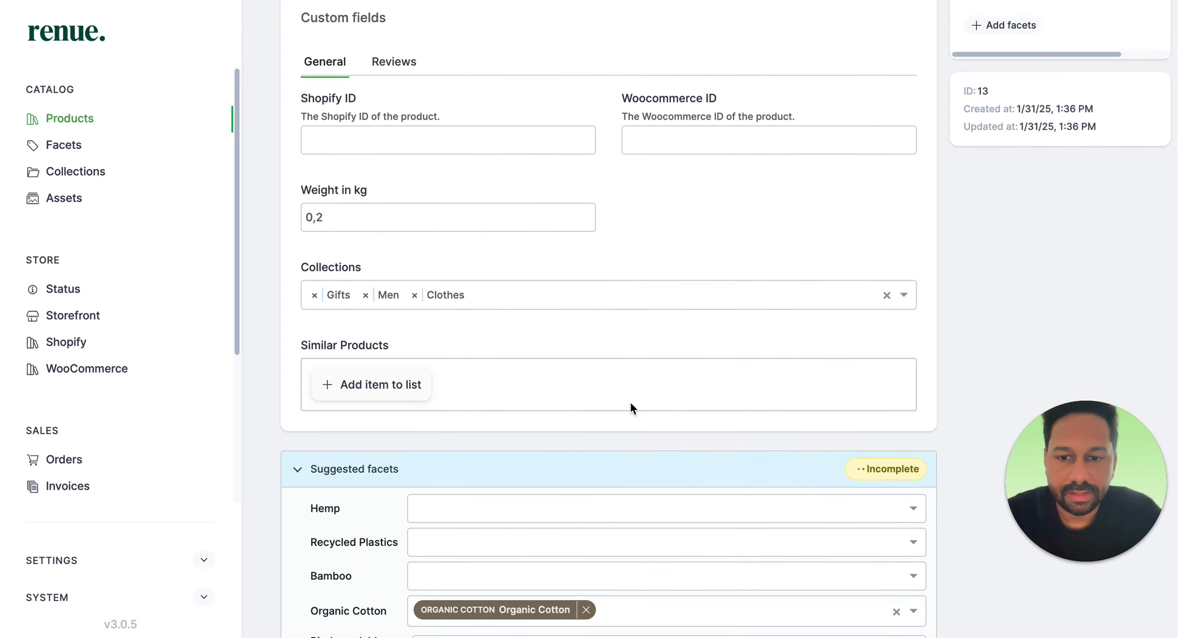
{"action": "scroll", "coordinate": [629, 401], "scroll_direction": "down", "scroll_amount": 1}
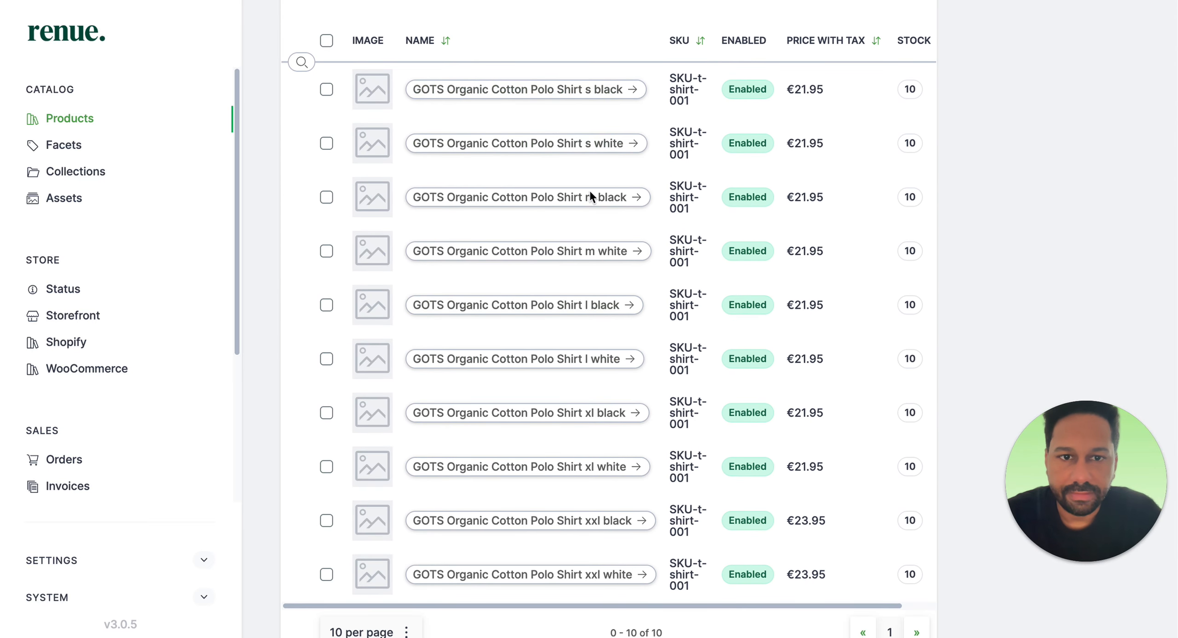
{"action": "scroll", "coordinate": [591, 197], "scroll_direction": "left", "scroll_amount": 2}
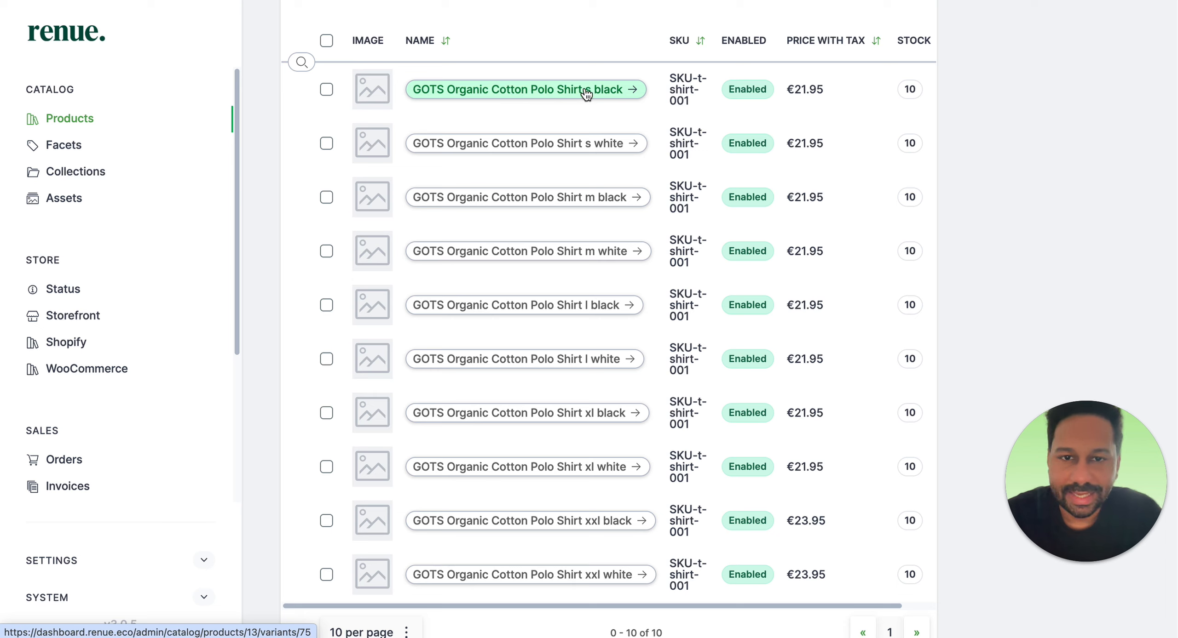
{"action": "left_click", "coordinate": [617, 92]}
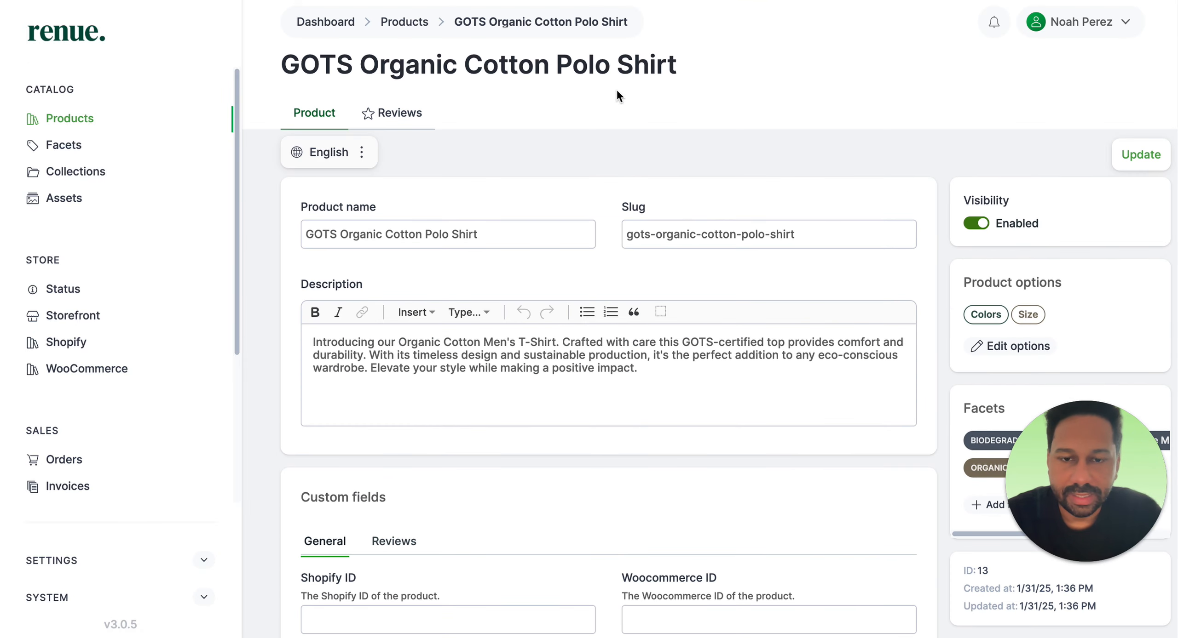
{"action": "scroll", "coordinate": [617, 91], "scroll_direction": "down", "scroll_amount": 15}
{"action": "scroll", "coordinate": [617, 90], "scroll_direction": "up", "scroll_amount": 4}
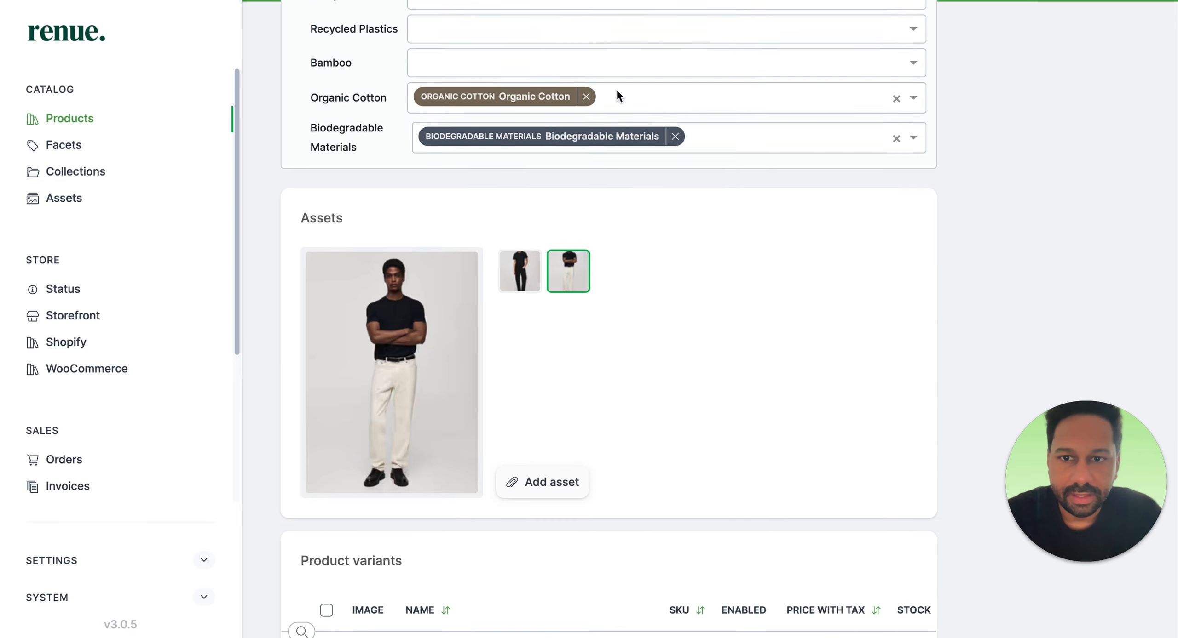
{"action": "scroll", "coordinate": [617, 94], "scroll_direction": "up", "scroll_amount": 4}
{"action": "scroll", "coordinate": [618, 95], "scroll_direction": "down", "scroll_amount": 14}
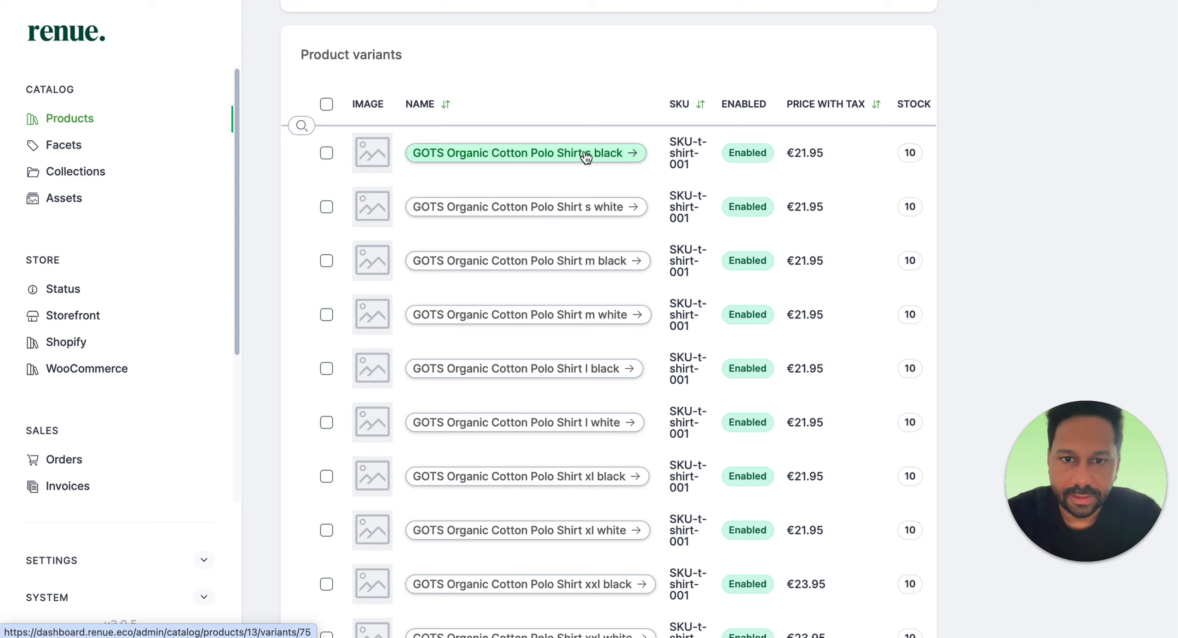
Open the GOTS Organic Cotton Polo Shirt s black variant and set its tax category to IGIC Tasa general (7%).
{"action": "left_click", "coordinate": [541, 158]}
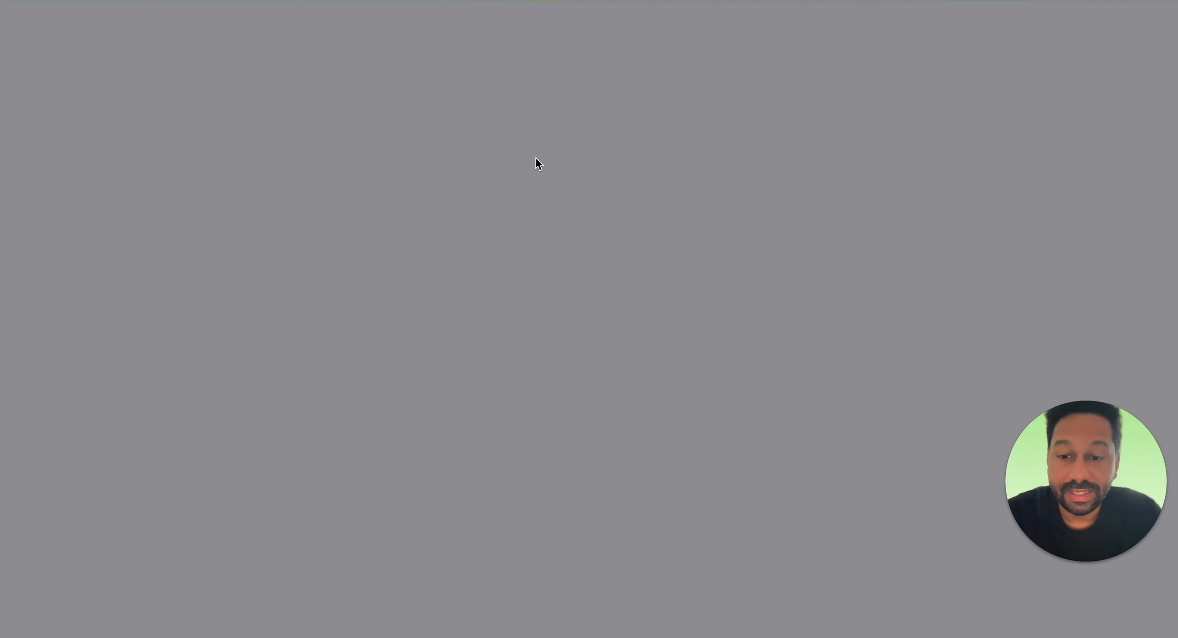
{"action": "scroll", "coordinate": [543, 258], "scroll_direction": "down", "scroll_amount": 3}
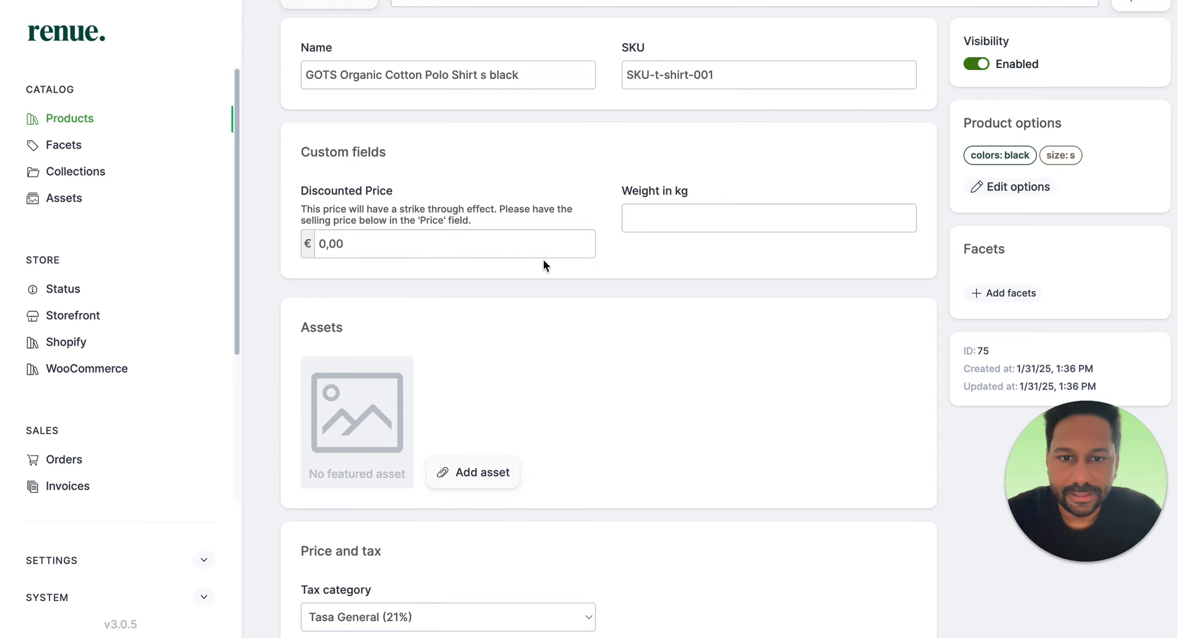
{"action": "scroll", "coordinate": [543, 262], "scroll_direction": "down", "scroll_amount": 5}
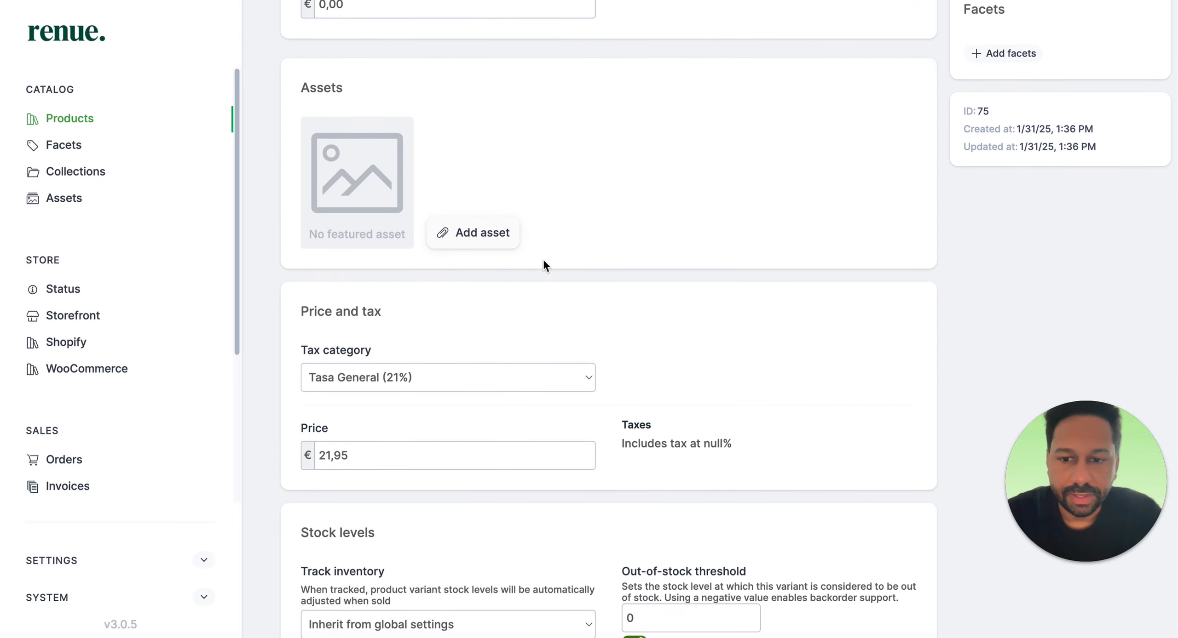
{"action": "scroll", "coordinate": [543, 261], "scroll_direction": "down", "scroll_amount": 1}
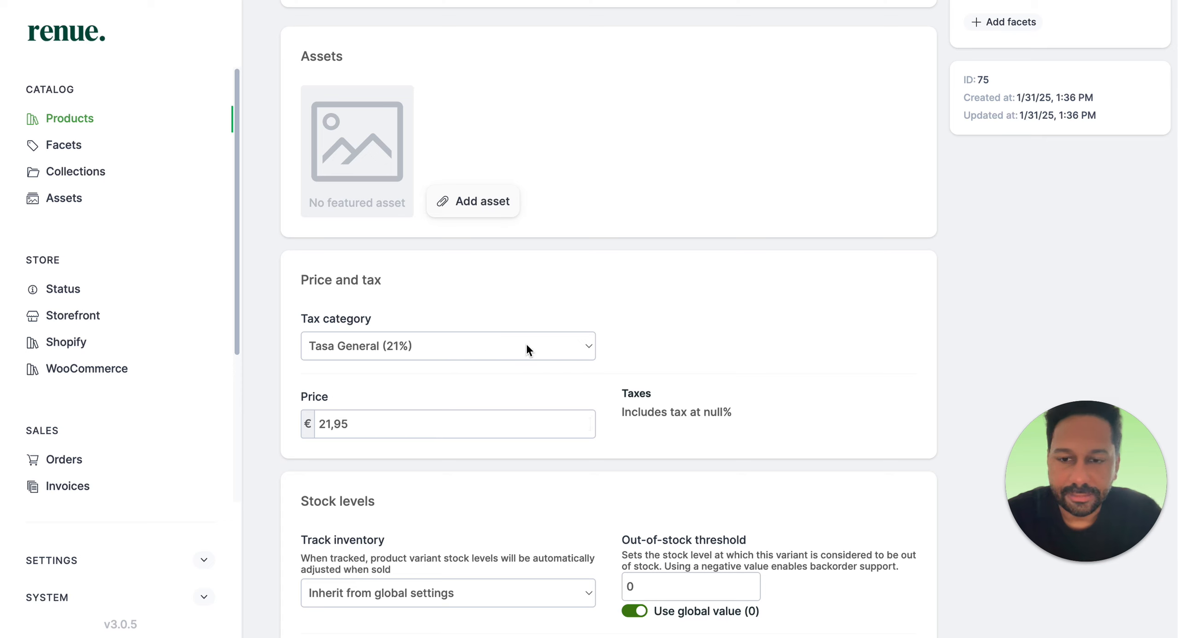
{"action": "left_click", "coordinate": [559, 341]}
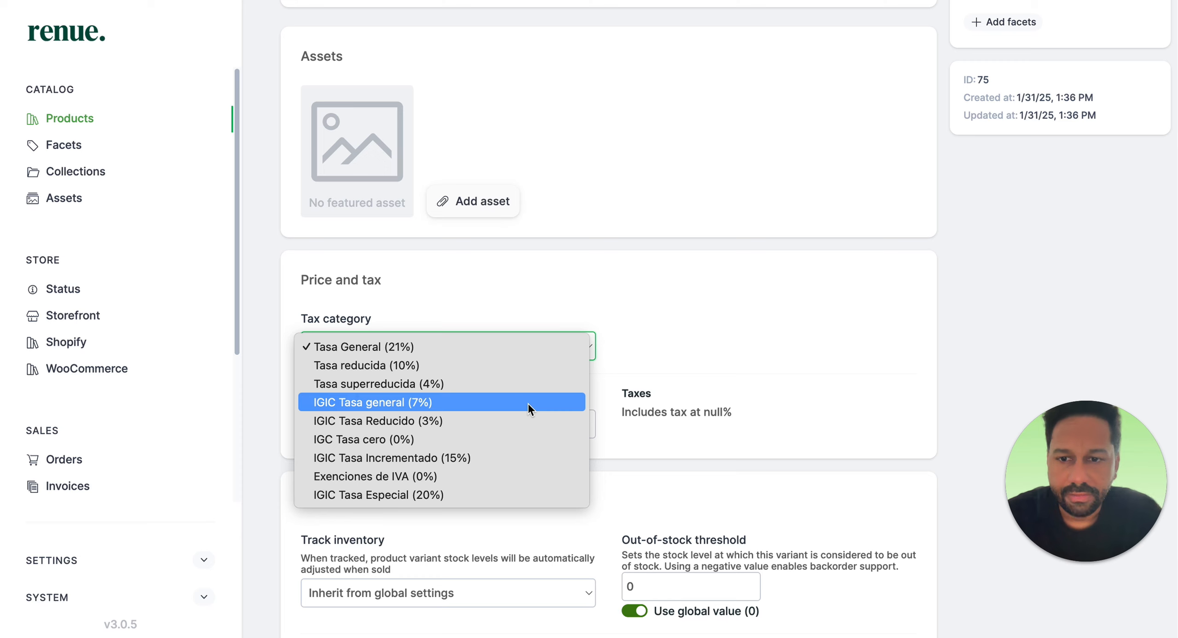
{"action": "left_click", "coordinate": [503, 401]}
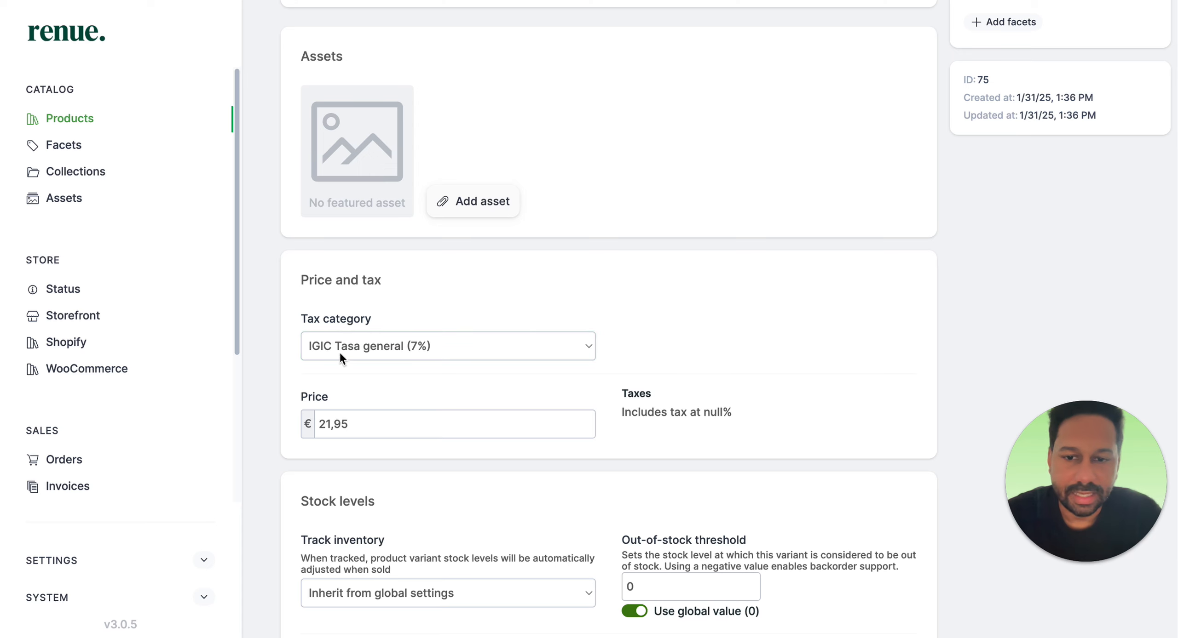
{"action": "left_click", "coordinate": [533, 346]}
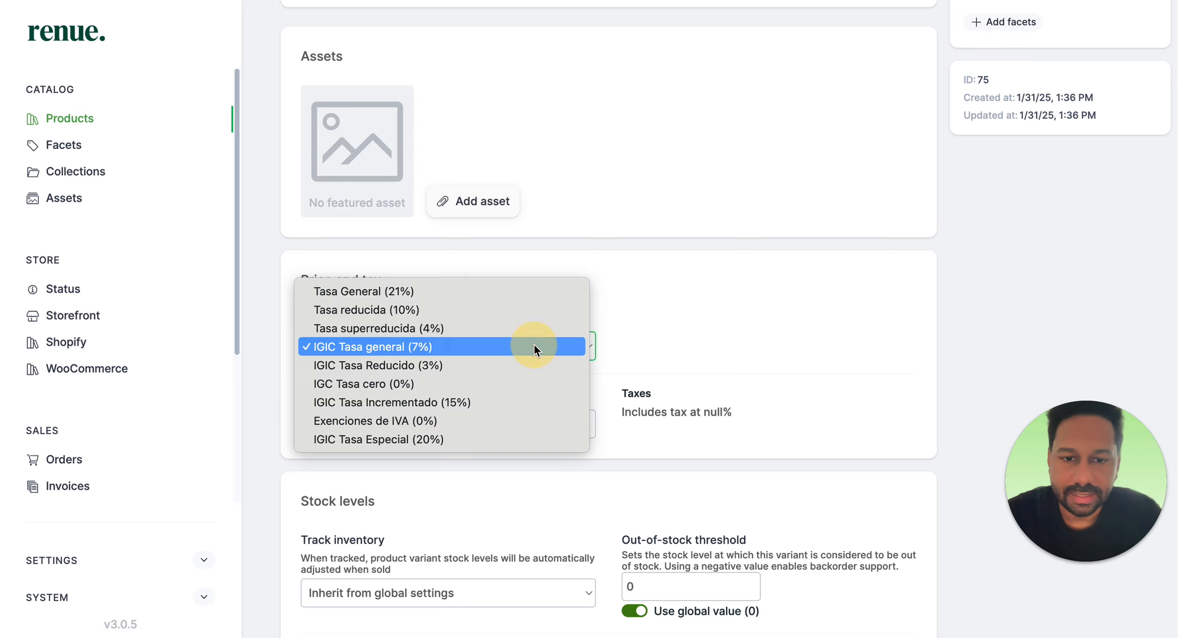
{"action": "left_click", "coordinate": [627, 331]}
Set the s black variant's weight to 0,2 kg in its custom fields.
{"action": "scroll", "coordinate": [478, 354], "scroll_direction": "up", "scroll_amount": 1}
{"action": "scroll", "coordinate": [479, 358], "scroll_direction": "up", "scroll_amount": 7}
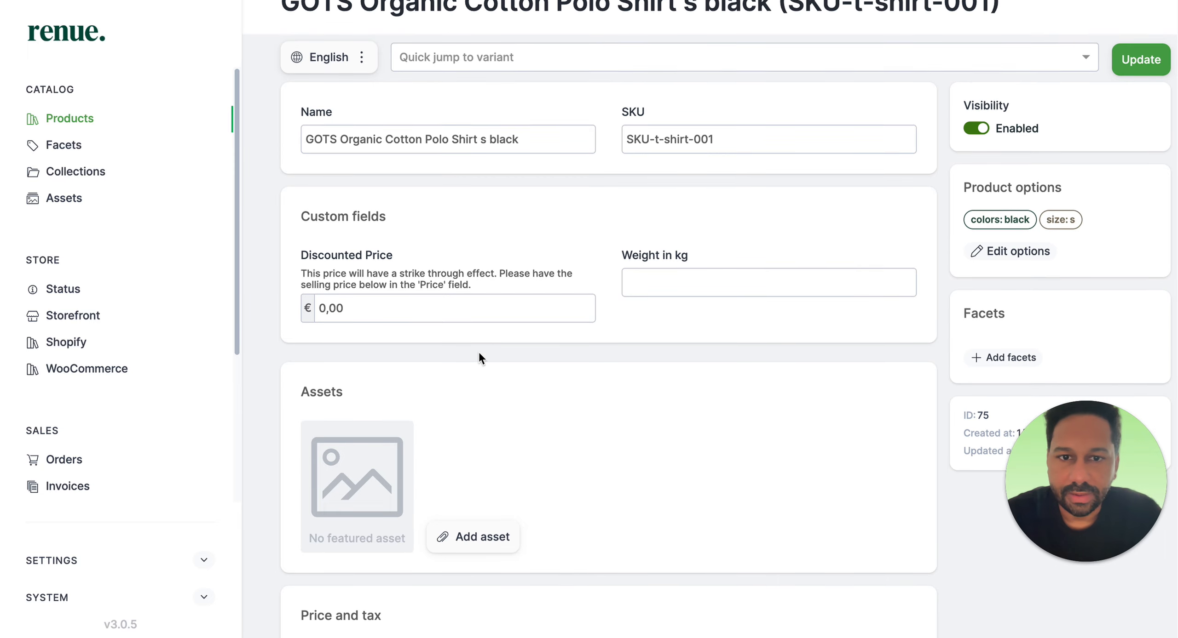
{"action": "left_click", "coordinate": [668, 302]}
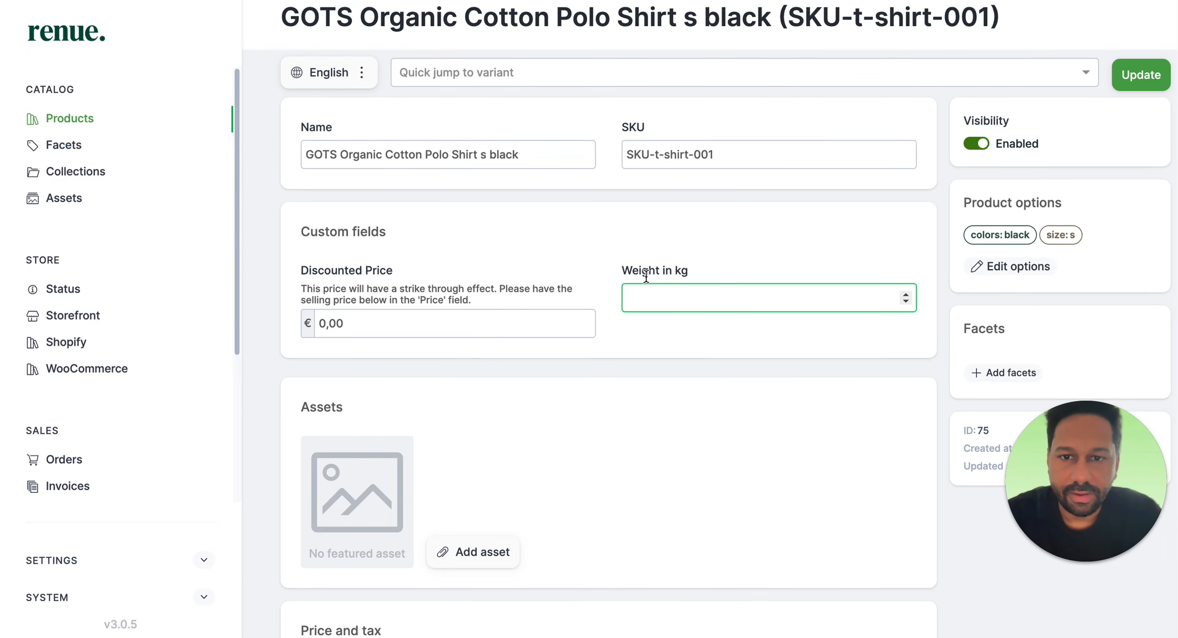
{"action": "left_click", "coordinate": [523, 154]}
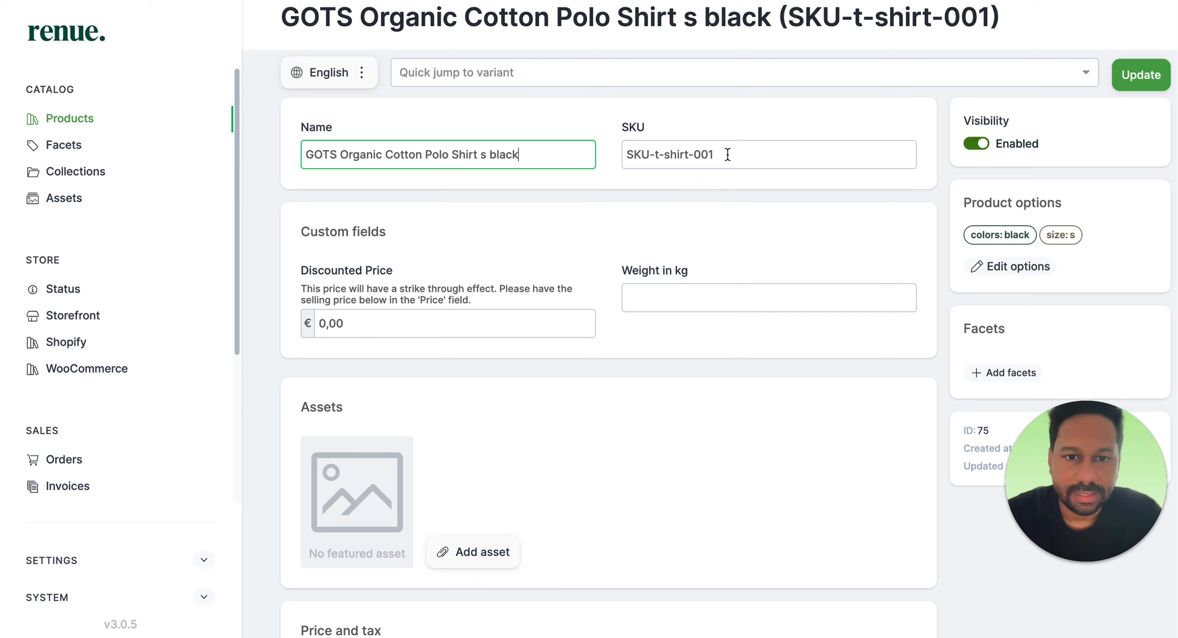
{"action": "left_click_drag", "start_coordinate": [725, 154], "coordinate": [601, 157]}
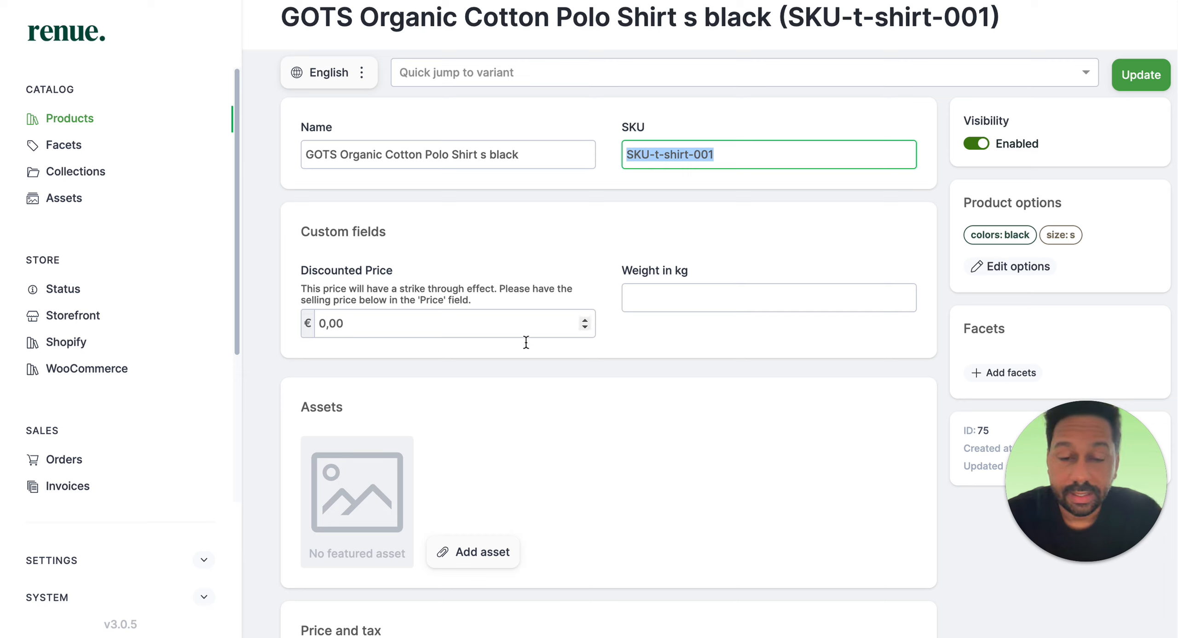
{"action": "left_click", "coordinate": [696, 297]}
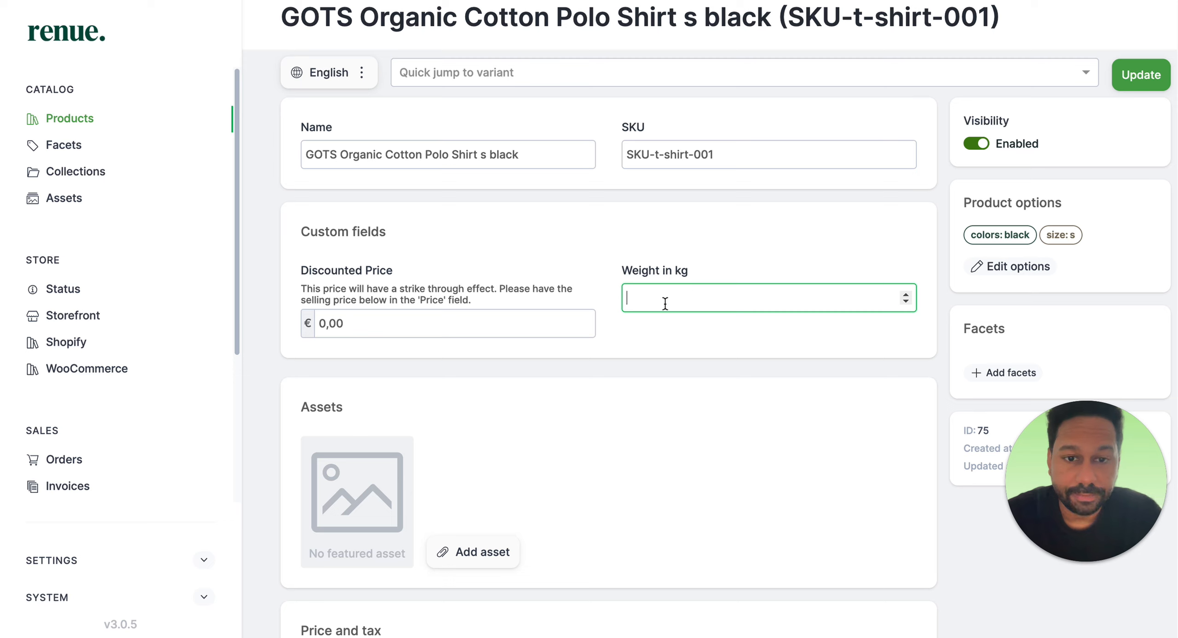
{"action": "type", "text": "0,2"}
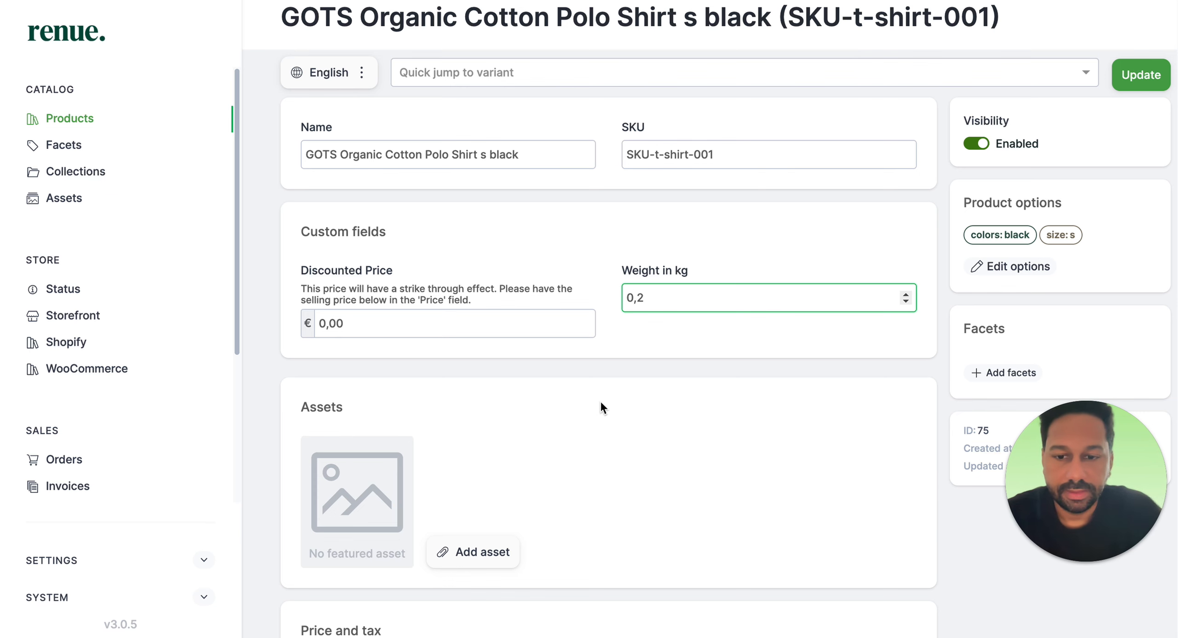
{"action": "scroll", "coordinate": [599, 399], "scroll_direction": "down", "scroll_amount": 4}
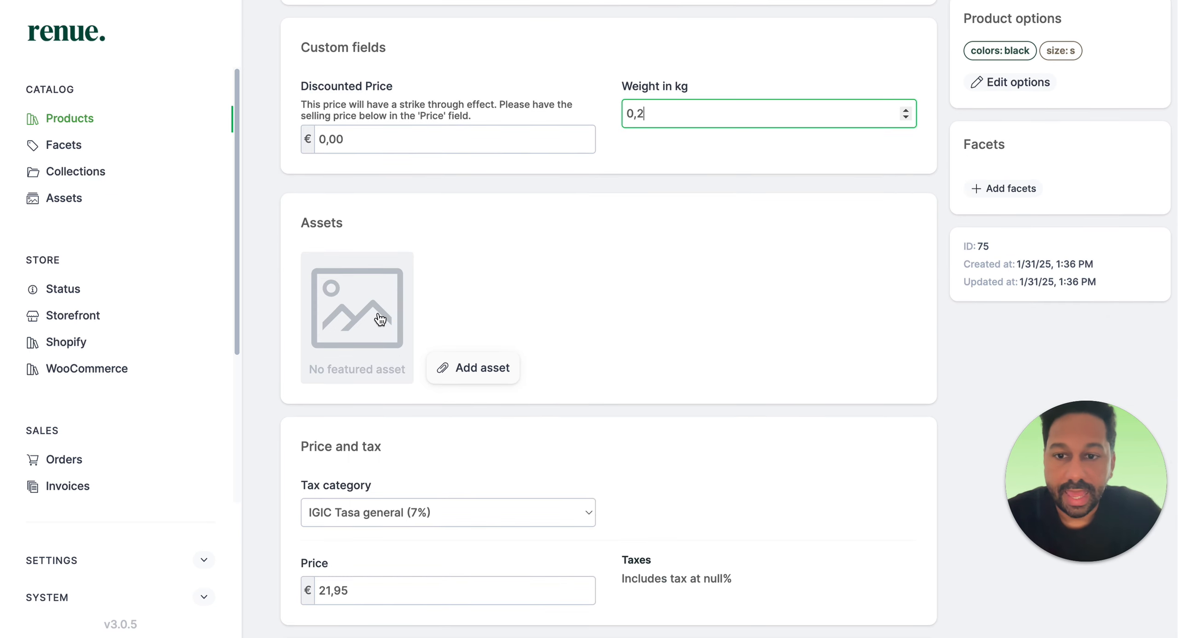
{"action": "left_click", "coordinate": [473, 368]}
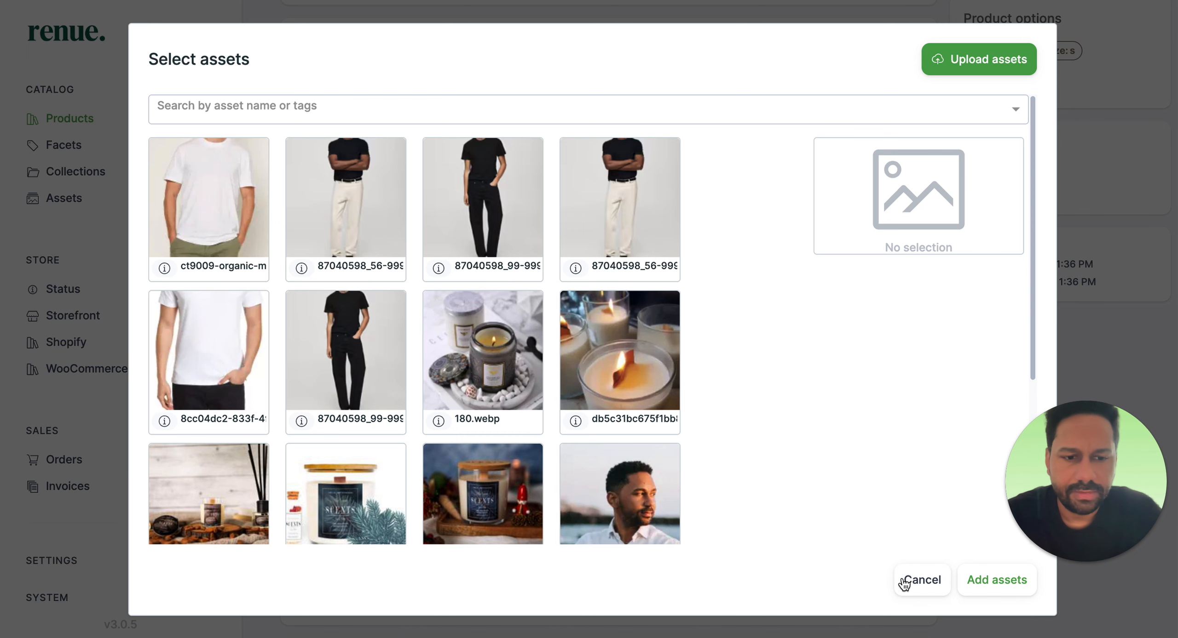
{"action": "left_click", "coordinate": [922, 580]}
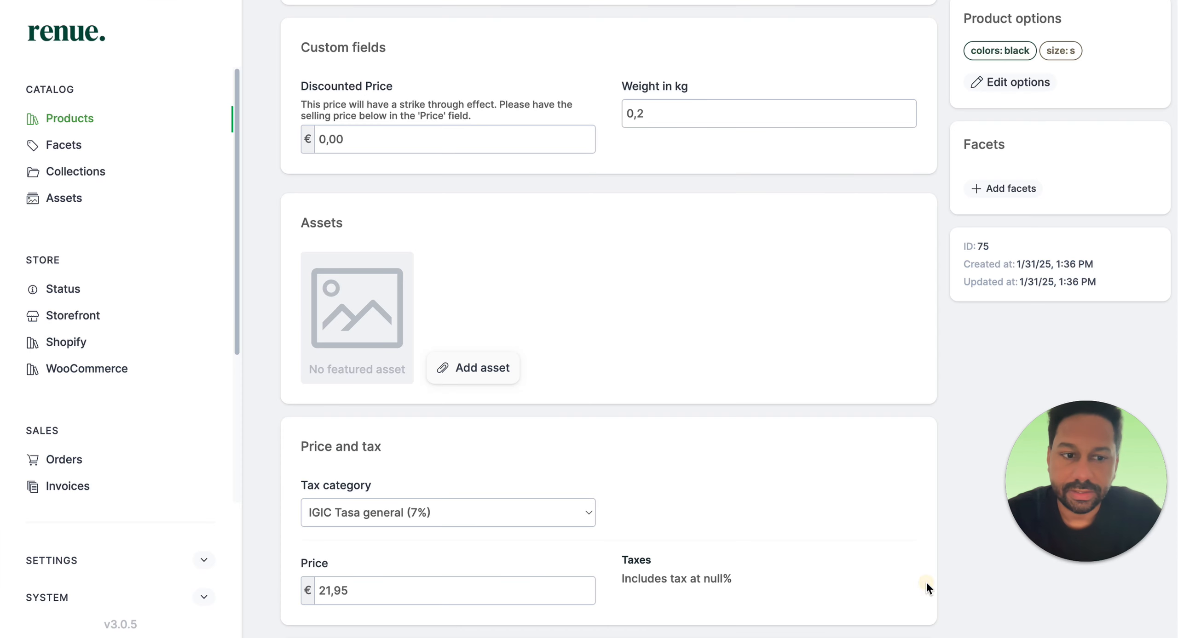
{"action": "scroll", "coordinate": [689, 387], "scroll_direction": "up", "scroll_amount": 5}
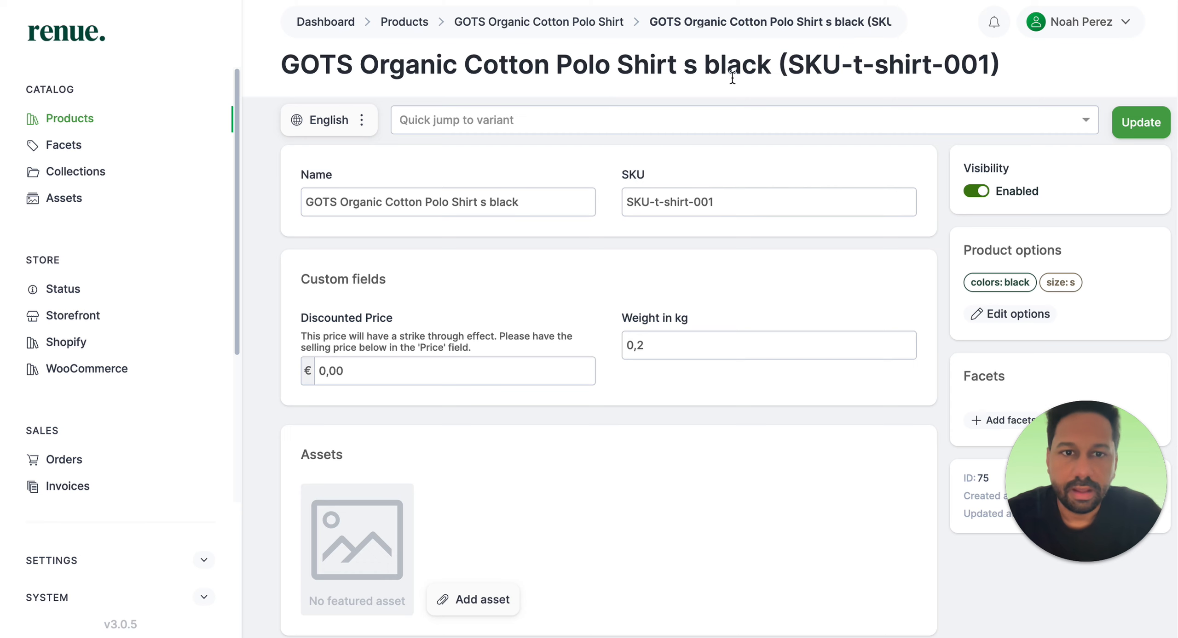
{"action": "left_click_drag", "start_coordinate": [769, 65], "coordinate": [697, 57]}
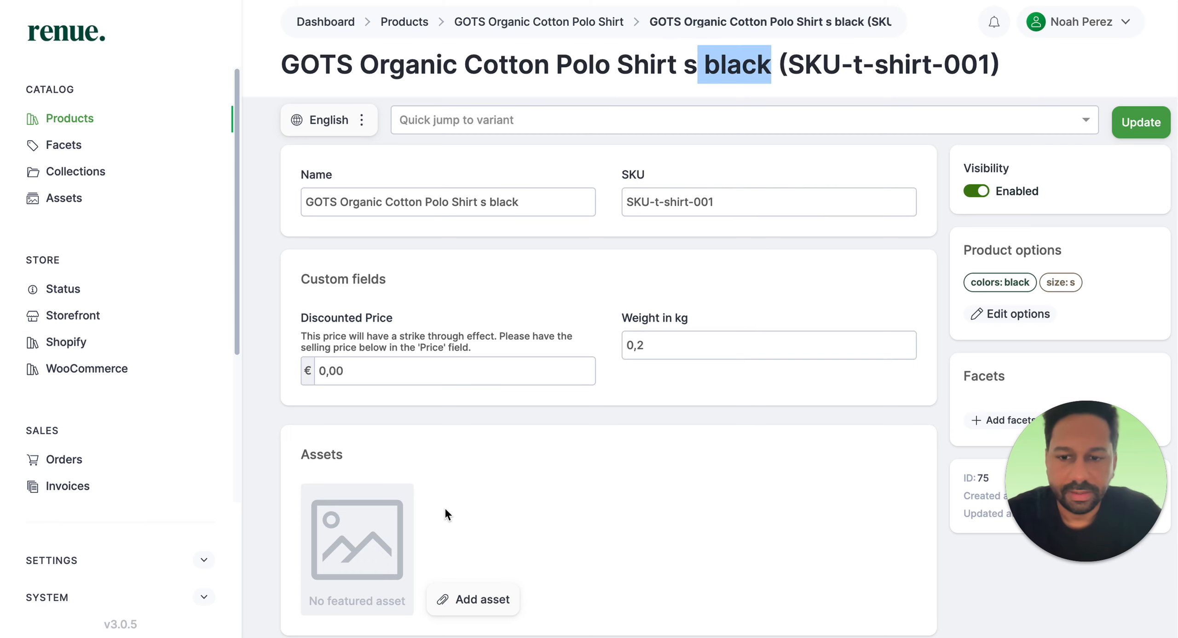
{"action": "scroll", "coordinate": [446, 509], "scroll_direction": "down", "scroll_amount": 5}
{"action": "left_click", "coordinate": [362, 324]}
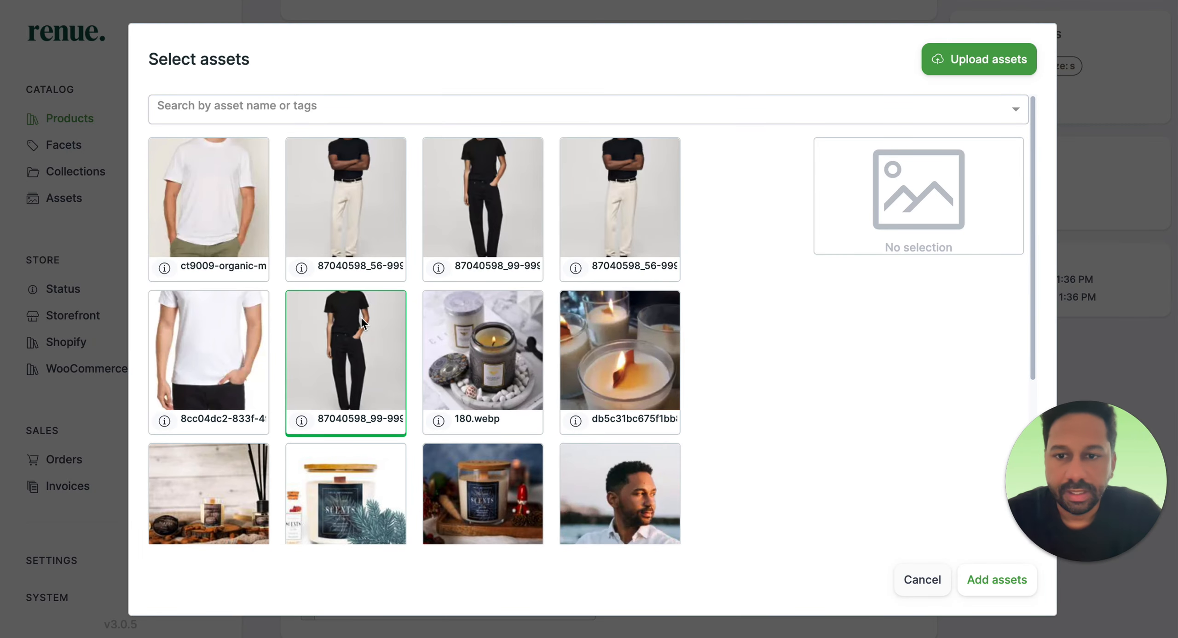
{"action": "left_click", "coordinate": [349, 197]}
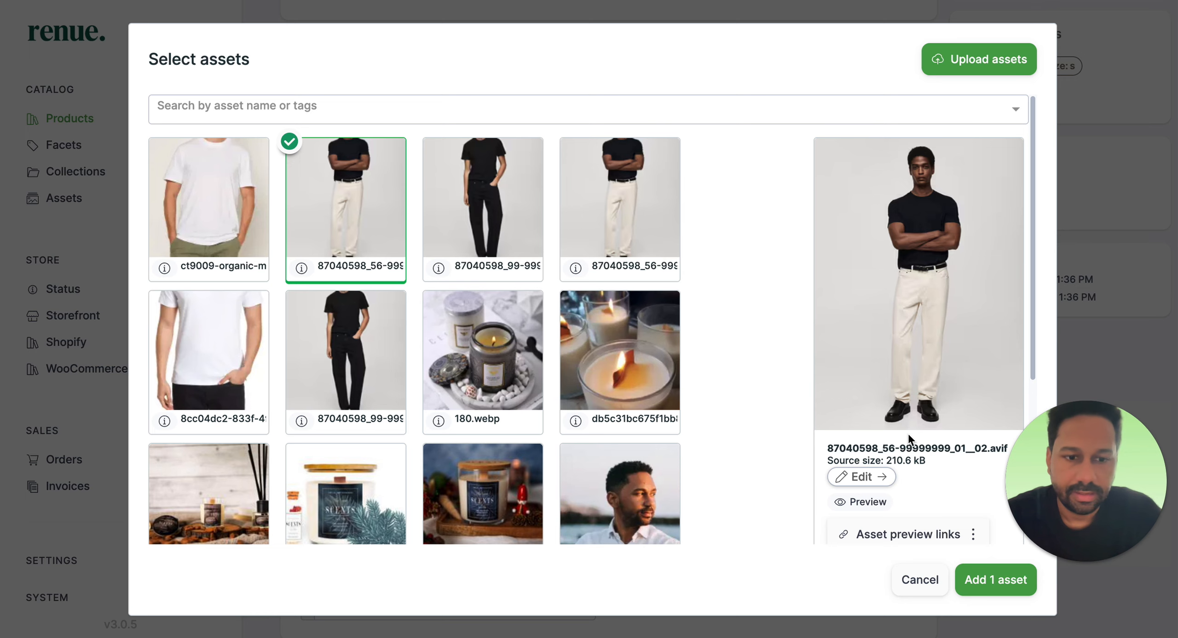
{"action": "left_click", "coordinate": [344, 340]}
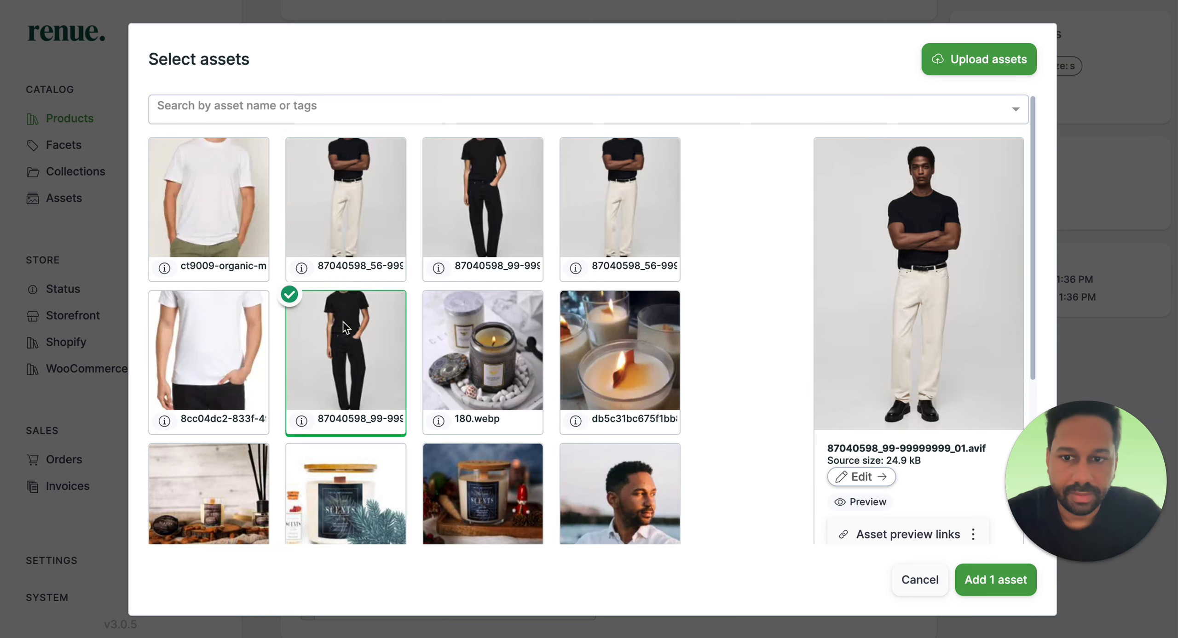
{"action": "left_click", "coordinate": [374, 213]}
{"action": "left_click", "coordinate": [1011, 580]}
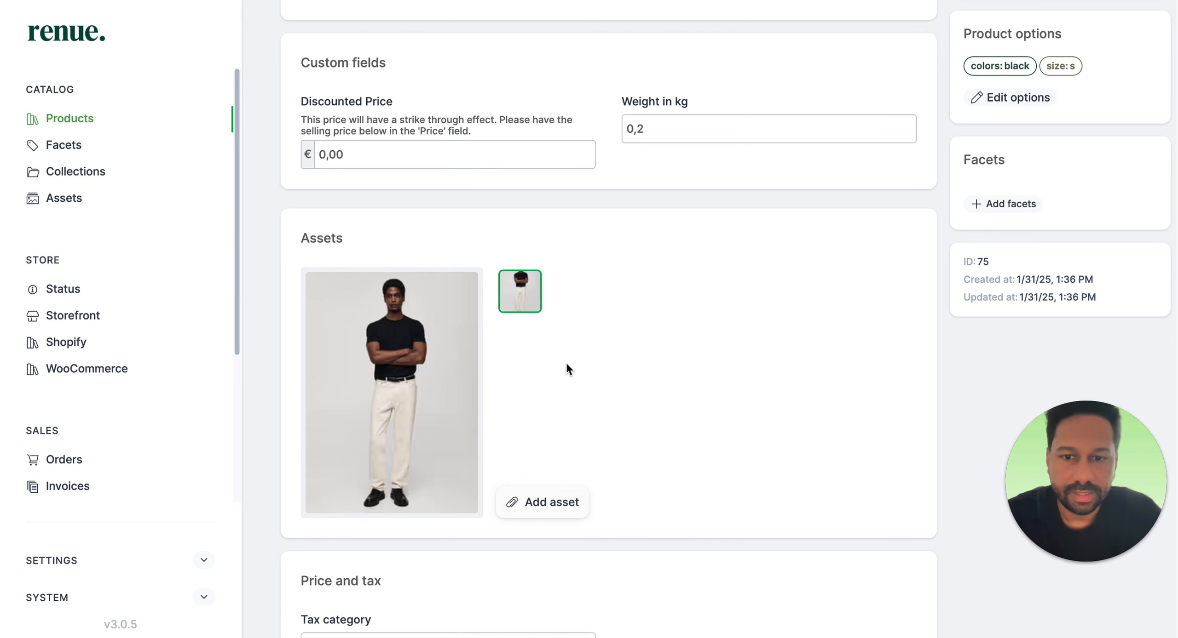
{"action": "left_click", "coordinate": [529, 498]}
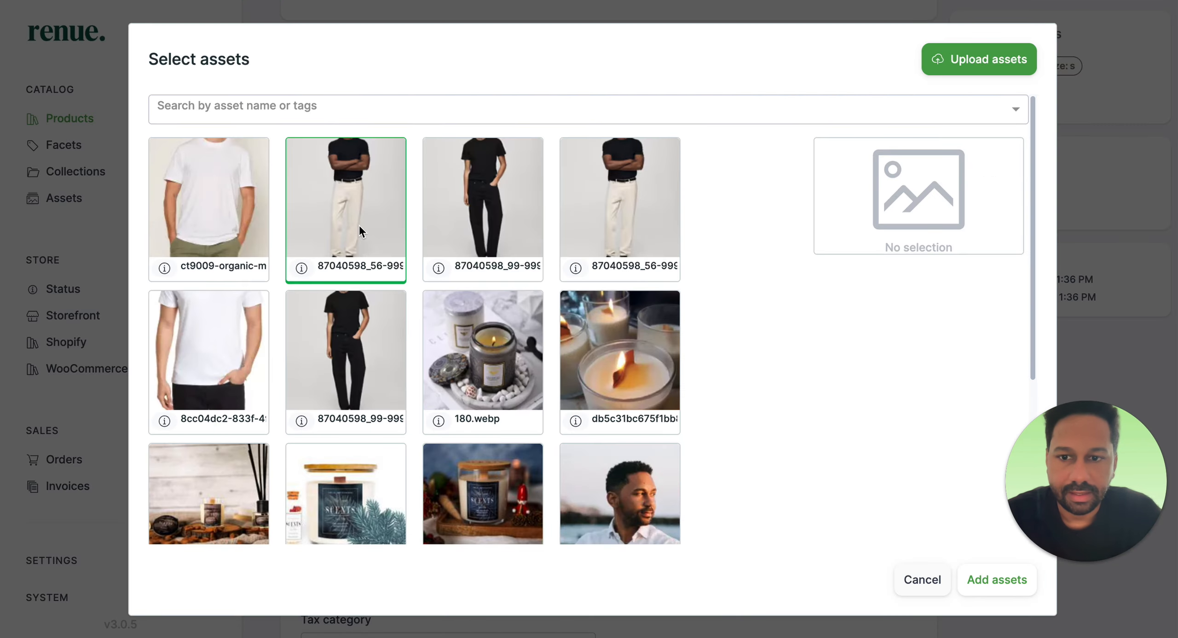
{"action": "left_click", "coordinate": [362, 328]}
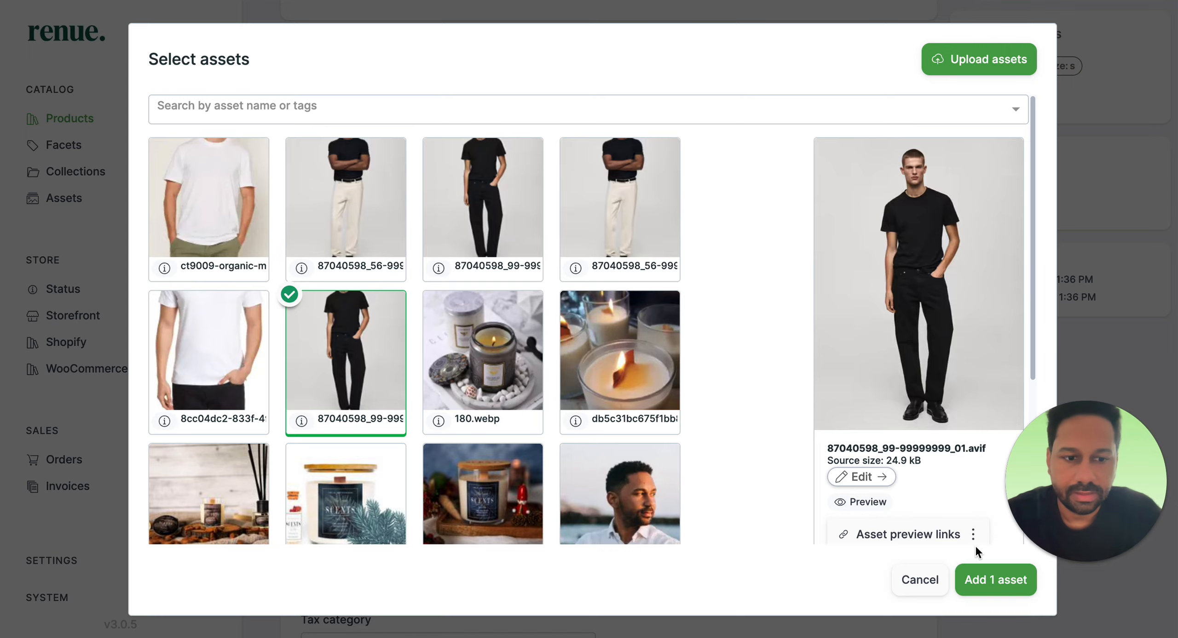
{"action": "left_click", "coordinate": [987, 585]}
{"action": "scroll", "coordinate": [712, 404], "scroll_direction": "down", "scroll_amount": 10}
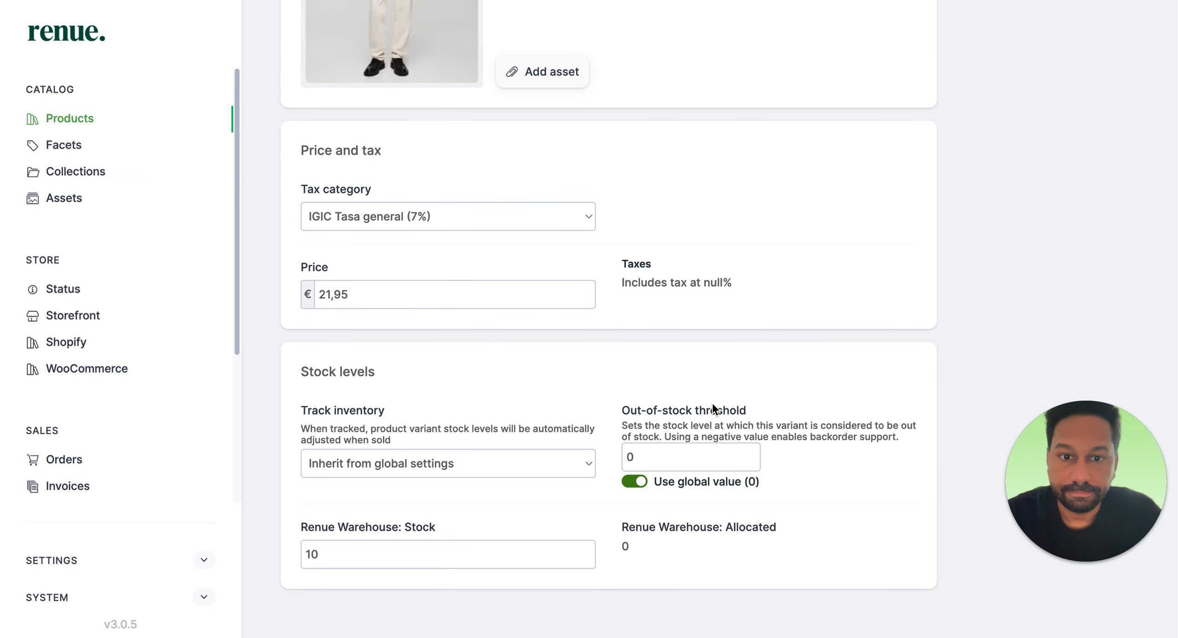
{"action": "scroll", "coordinate": [646, 364], "scroll_direction": "up", "scroll_amount": 10}
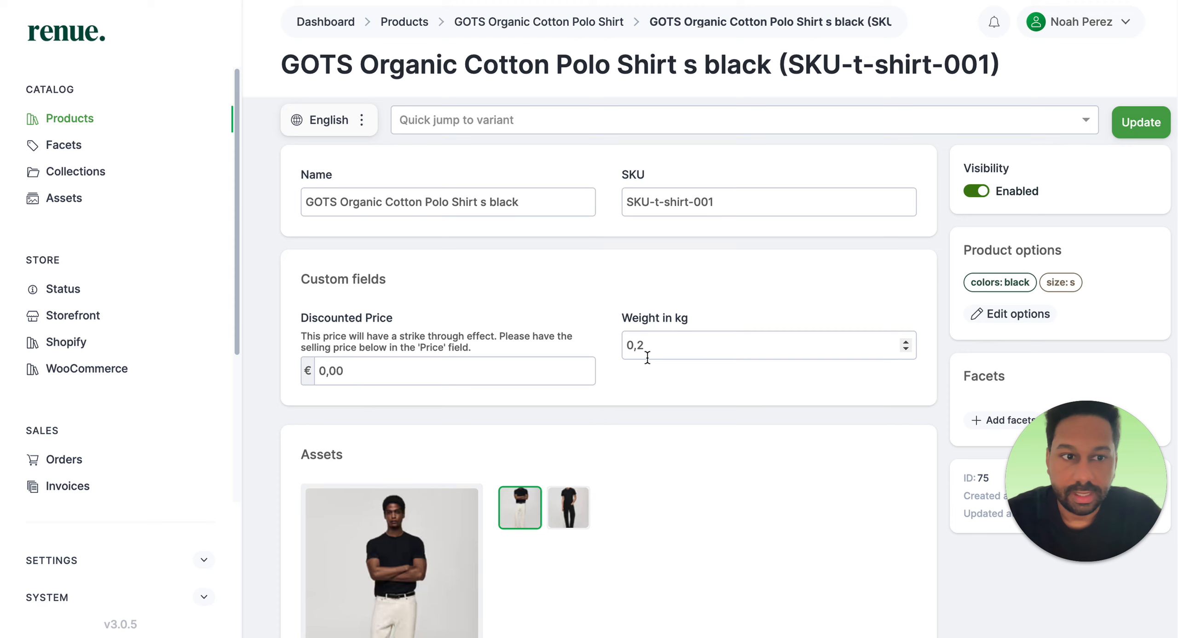
{"action": "left_click", "coordinate": [1136, 125]}
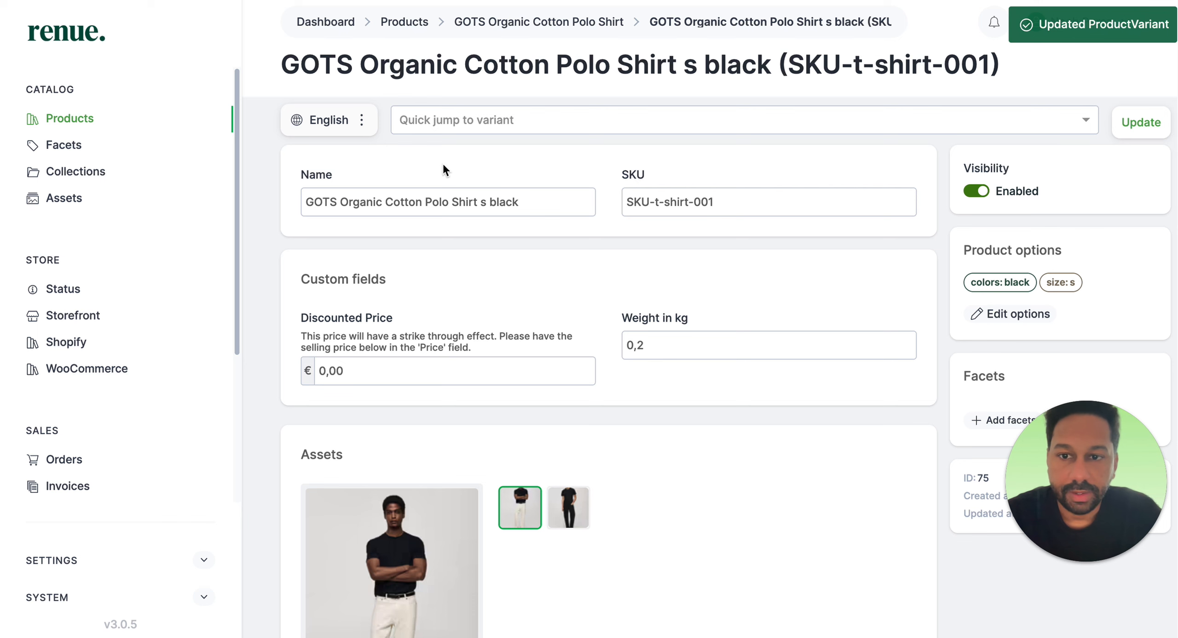
Return to the GOTS Organic Cotton Polo Shirt product and open its s white variant from the list of product variants.
{"action": "left_click", "coordinate": [83, 123]}
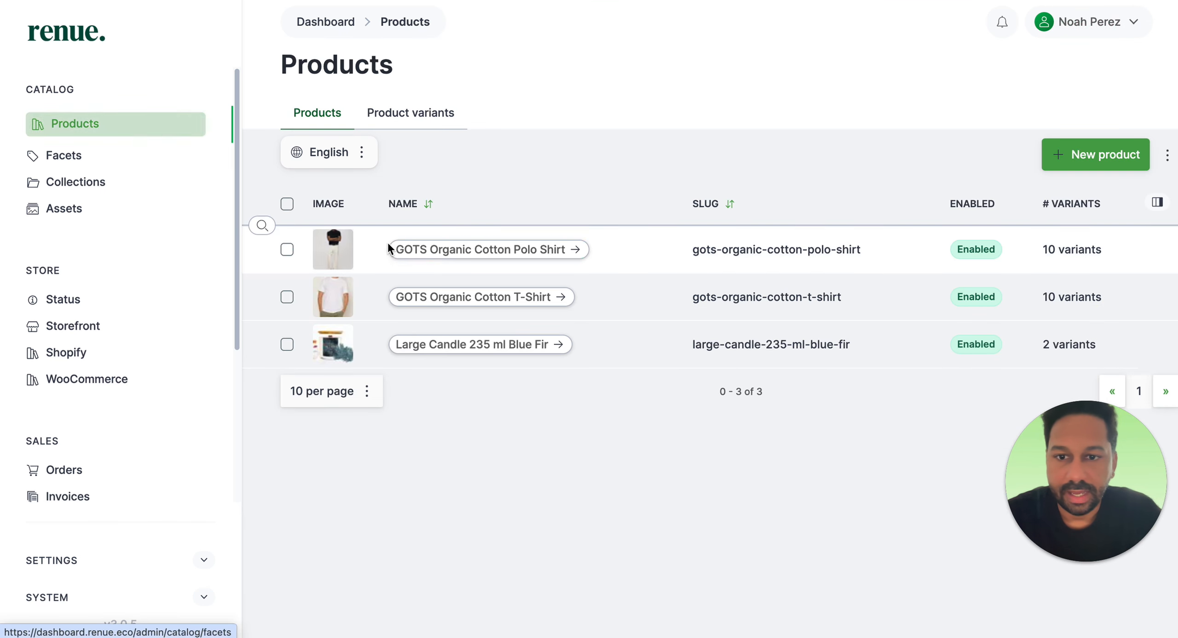
{"action": "left_click", "coordinate": [519, 250]}
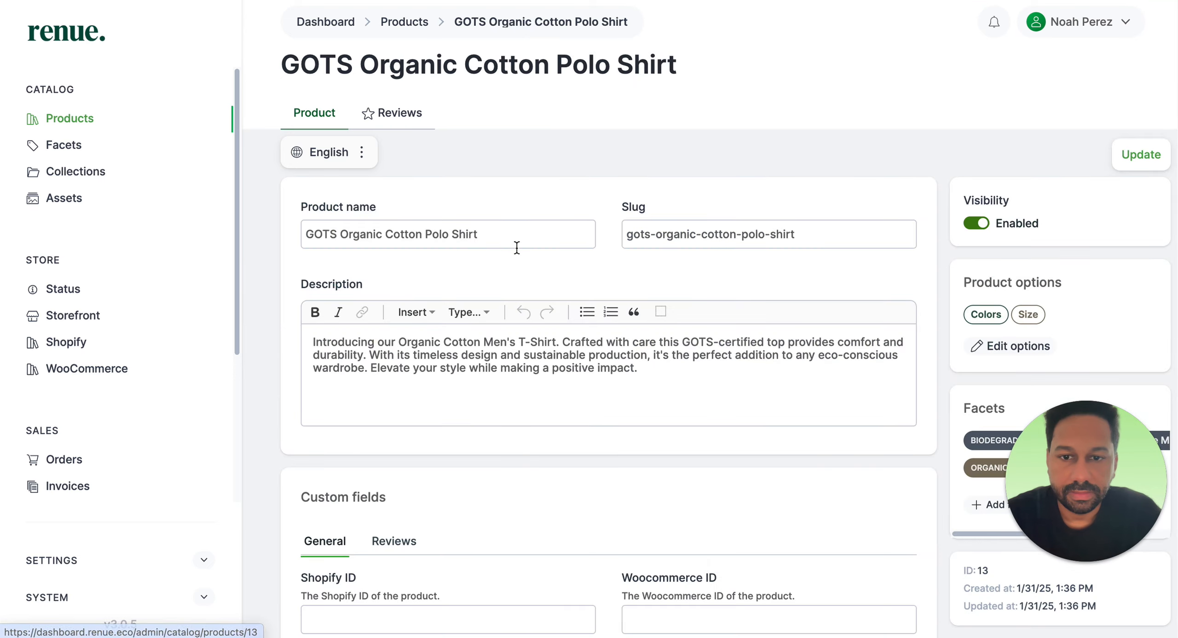
{"action": "scroll", "coordinate": [546, 354], "scroll_direction": "down", "scroll_amount": 15}
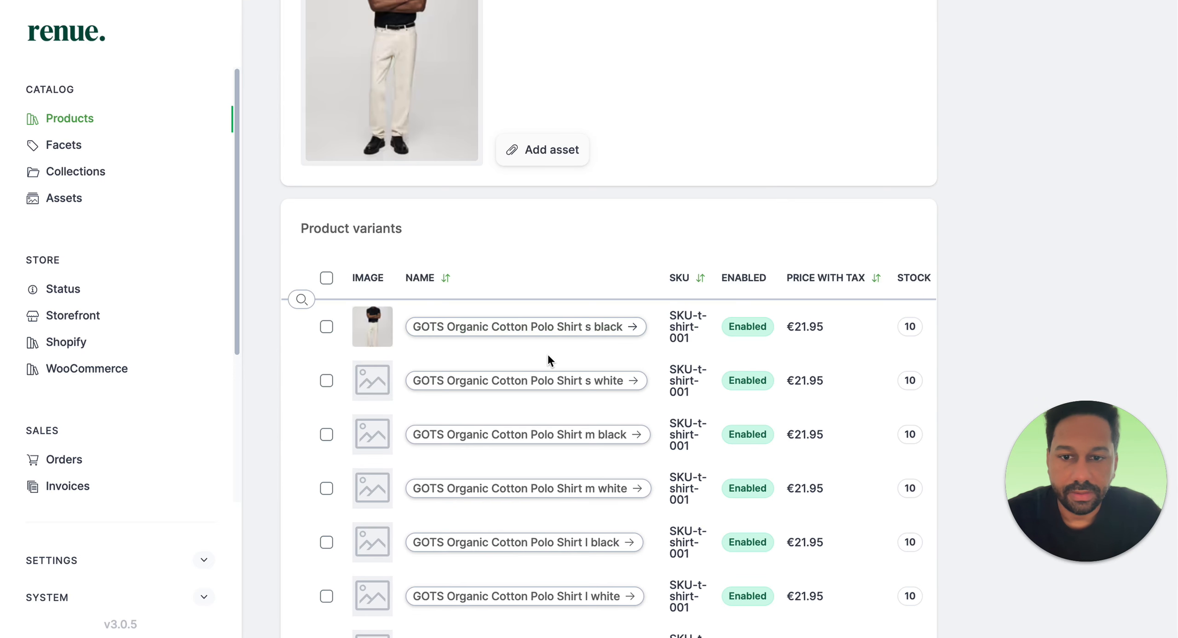
{"action": "scroll", "coordinate": [547, 353], "scroll_direction": "down", "scroll_amount": 2}
{"action": "left_click", "coordinate": [562, 273]}
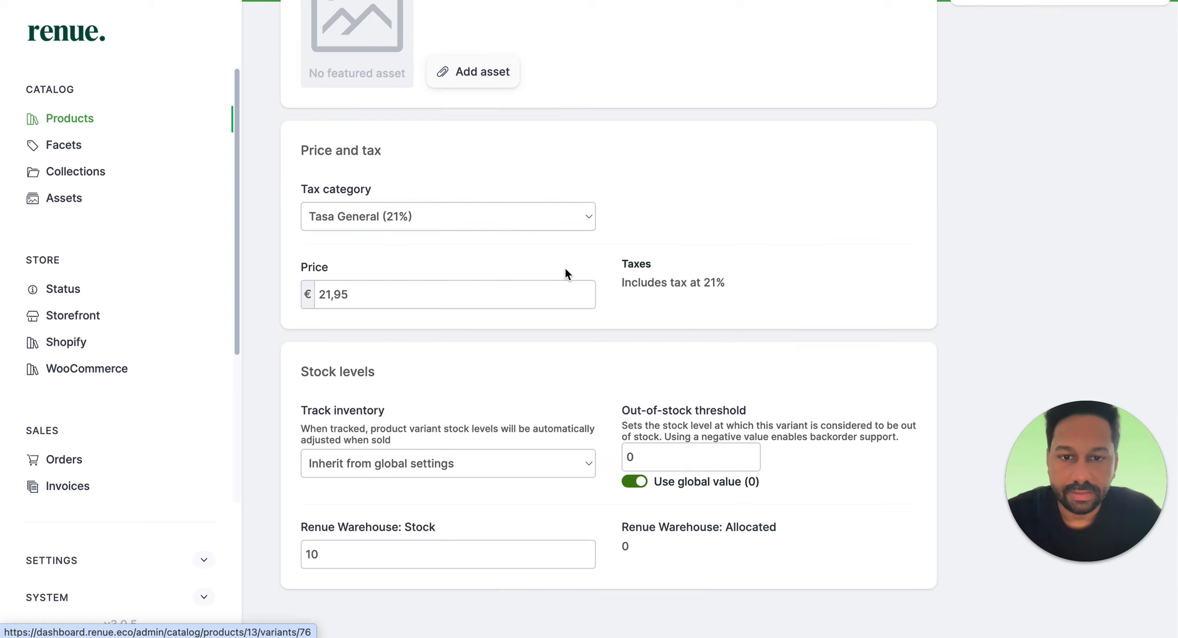
{"action": "key", "text": "super+r"}
Set the s white variant's weight to 0,2 kg in its custom fields.
{"action": "scroll", "coordinate": [528, 330], "scroll_direction": "down", "scroll_amount": 4}
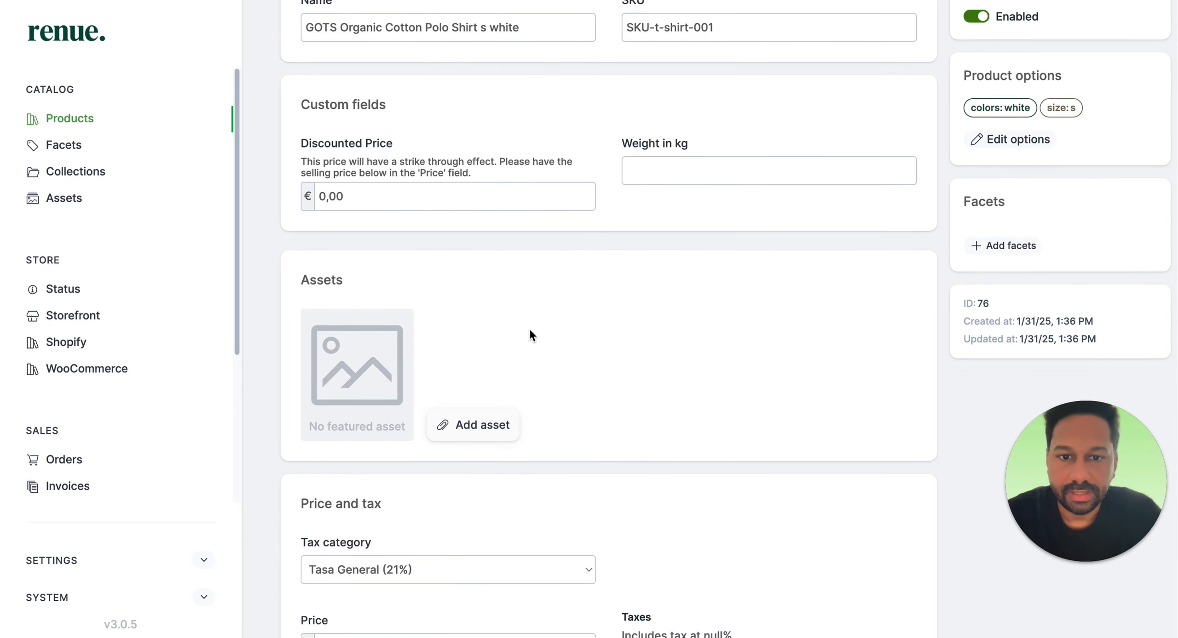
{"action": "scroll", "coordinate": [529, 328], "scroll_direction": "down", "scroll_amount": 3}
{"action": "left_click", "coordinate": [715, 36]}
{"action": "type", "text": "0"}
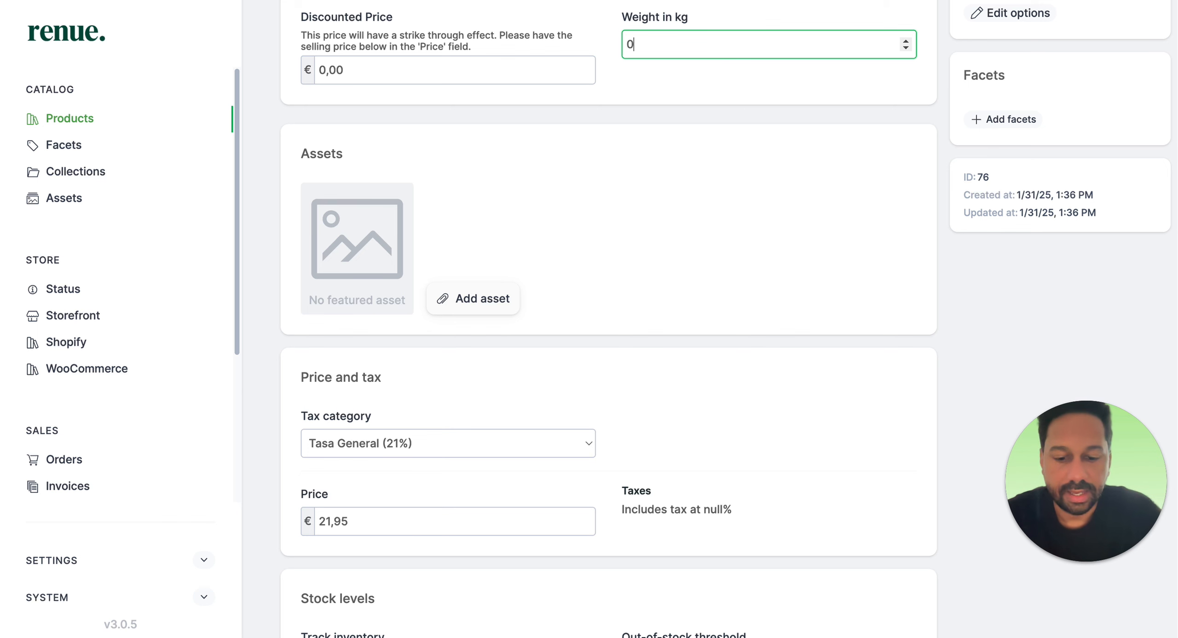
{"action": "type", "text": ",2"}
Add the ct9009 organic men's T-shirt image, white shirt with green trousers, as the s white variant's featured asset.
{"action": "left_click", "coordinate": [473, 299]}
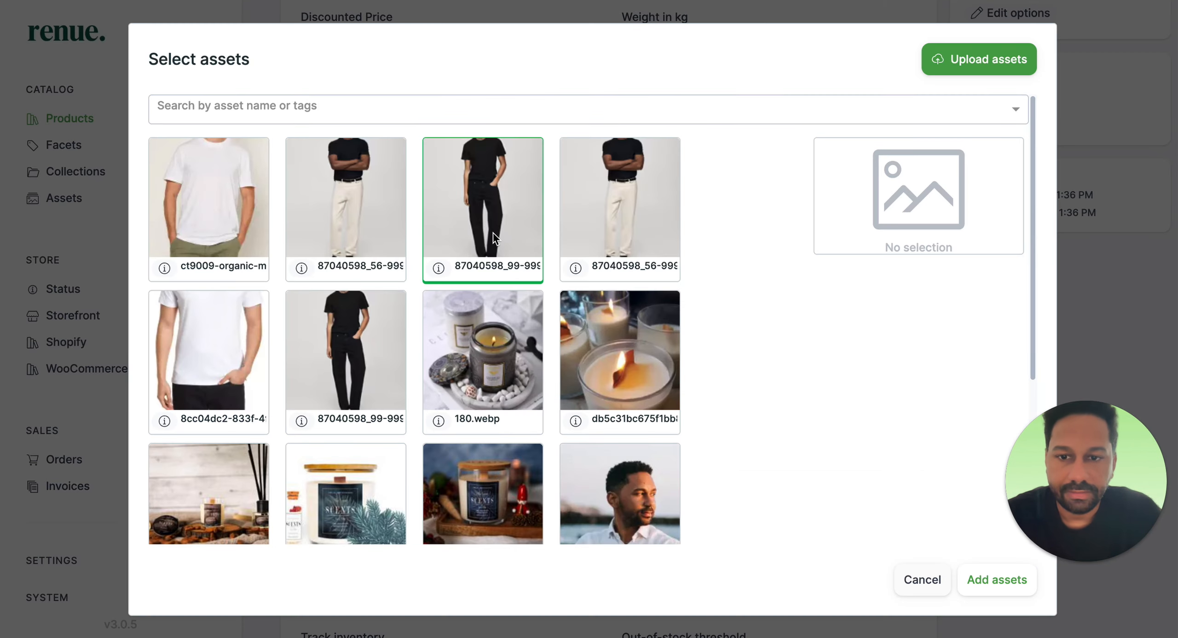
{"action": "left_click", "coordinate": [262, 199]}
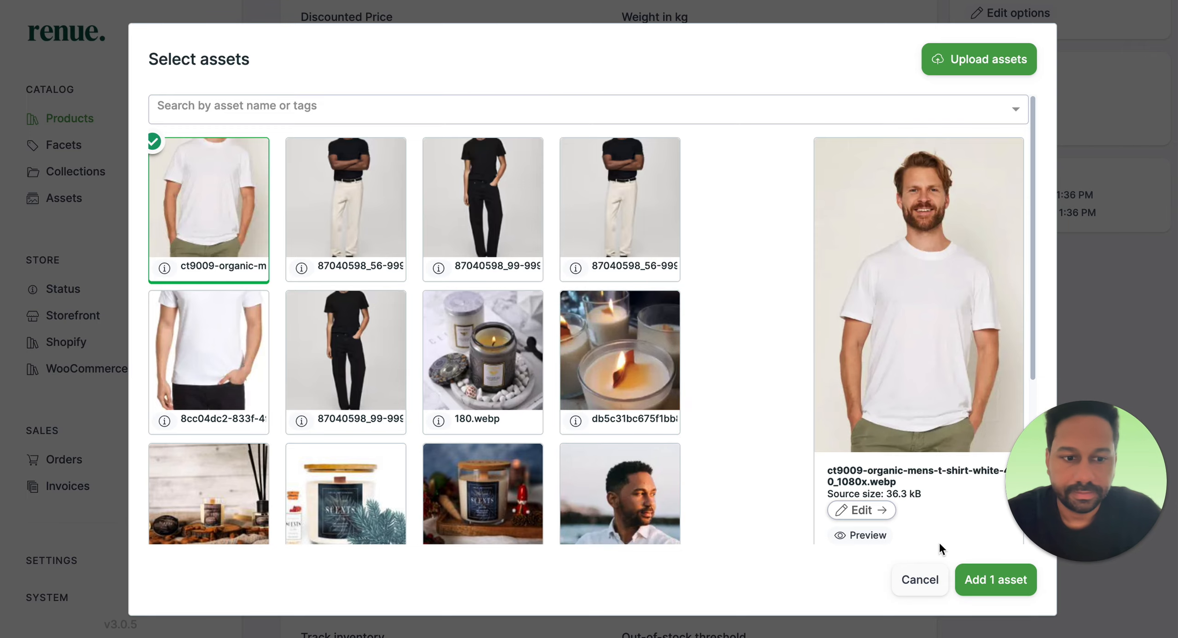
{"action": "left_click", "coordinate": [985, 580]}
Add the 8cc04dc2-833f image, white shirt with black trousers, as the s white variant's second asset and save the variant.
{"action": "left_click", "coordinate": [530, 418]}
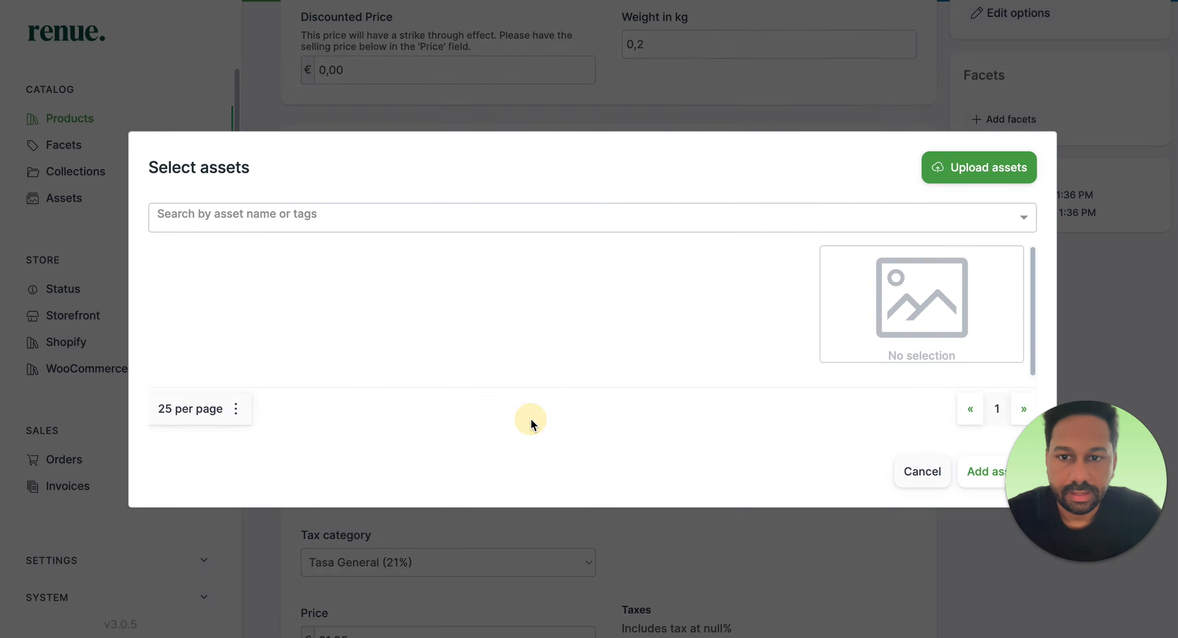
{"action": "left_click", "coordinate": [243, 357]}
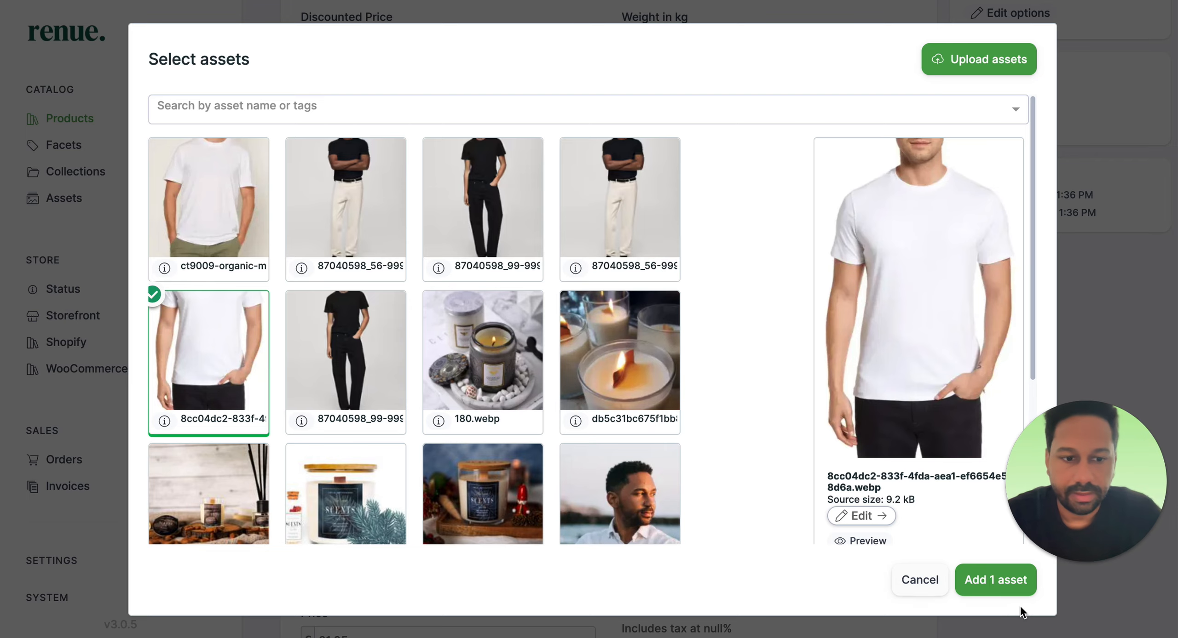
{"action": "left_click", "coordinate": [1002, 584]}
{"action": "scroll", "coordinate": [743, 434], "scroll_direction": "down", "scroll_amount": 6}
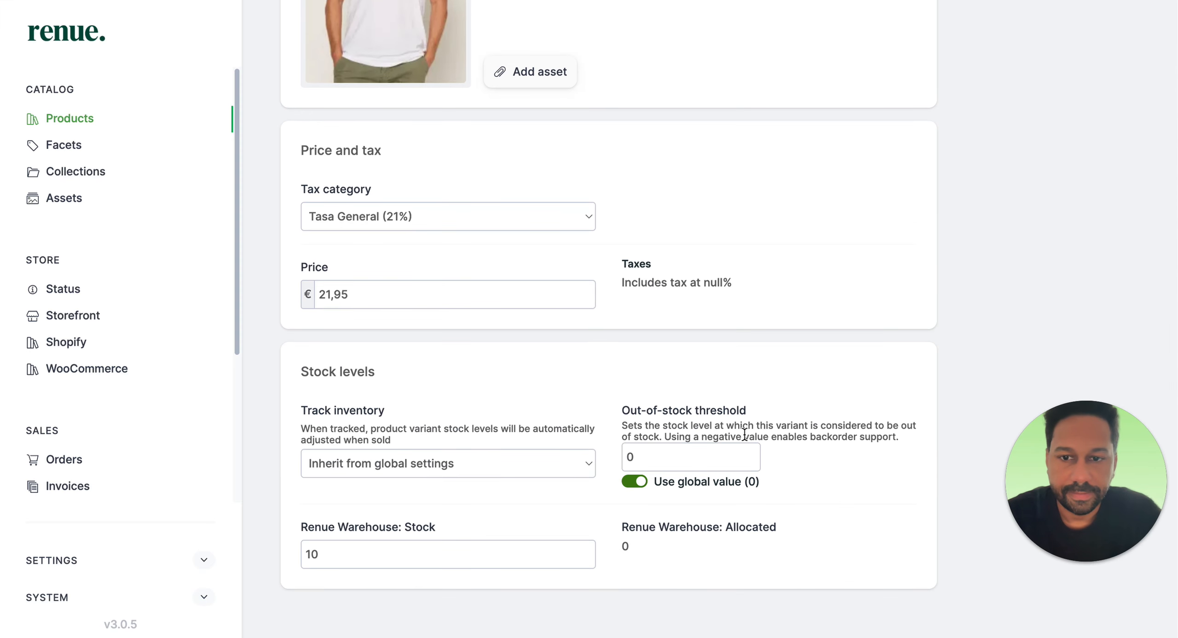
{"action": "scroll", "coordinate": [744, 434], "scroll_direction": "up", "scroll_amount": 8}
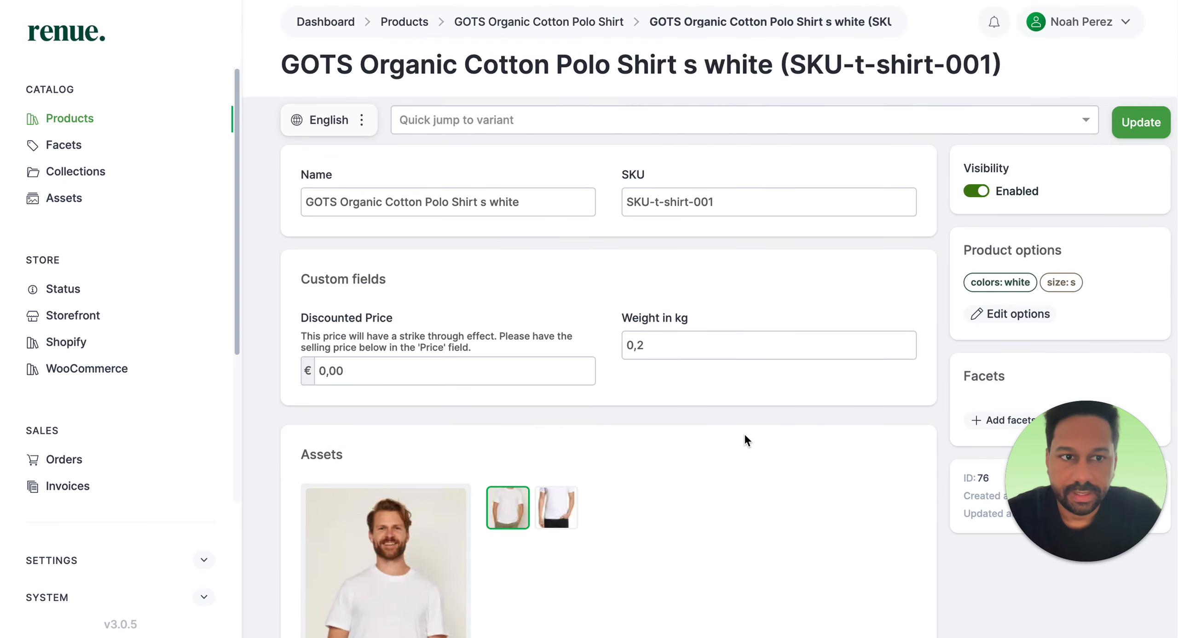
{"action": "left_click", "coordinate": [1136, 121]}
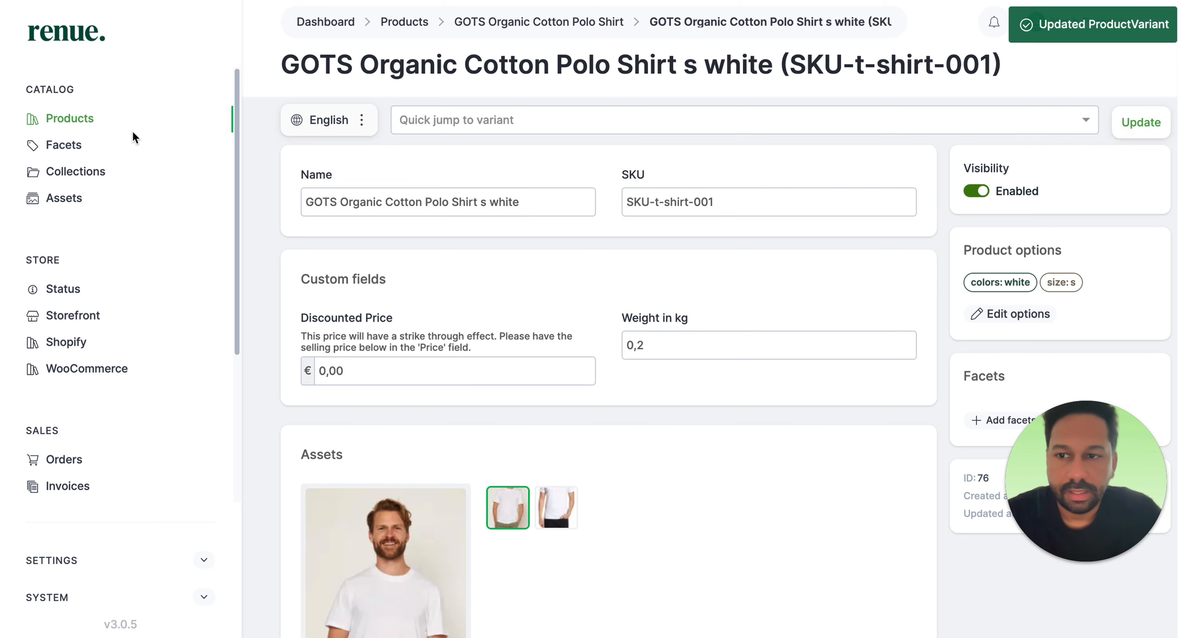
Return to the GOTS Organic Cotton Polo Shirt product page and copy the product's title.
{"action": "left_click", "coordinate": [73, 130]}
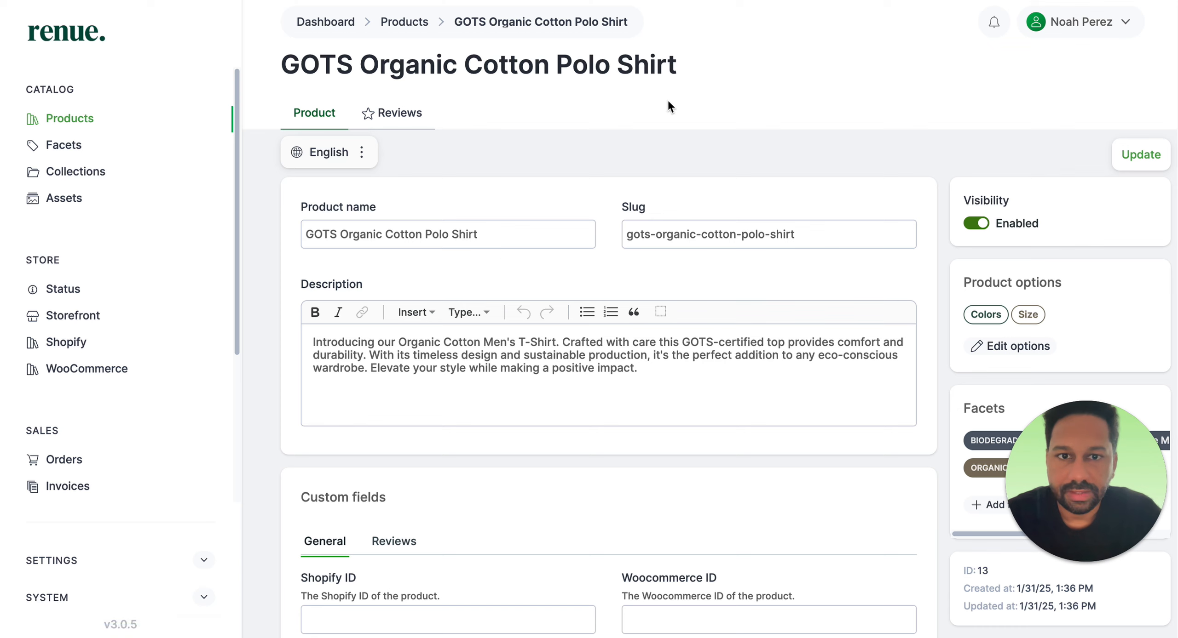
{"action": "left_click_drag", "start_coordinate": [683, 73], "coordinate": [294, 68]}
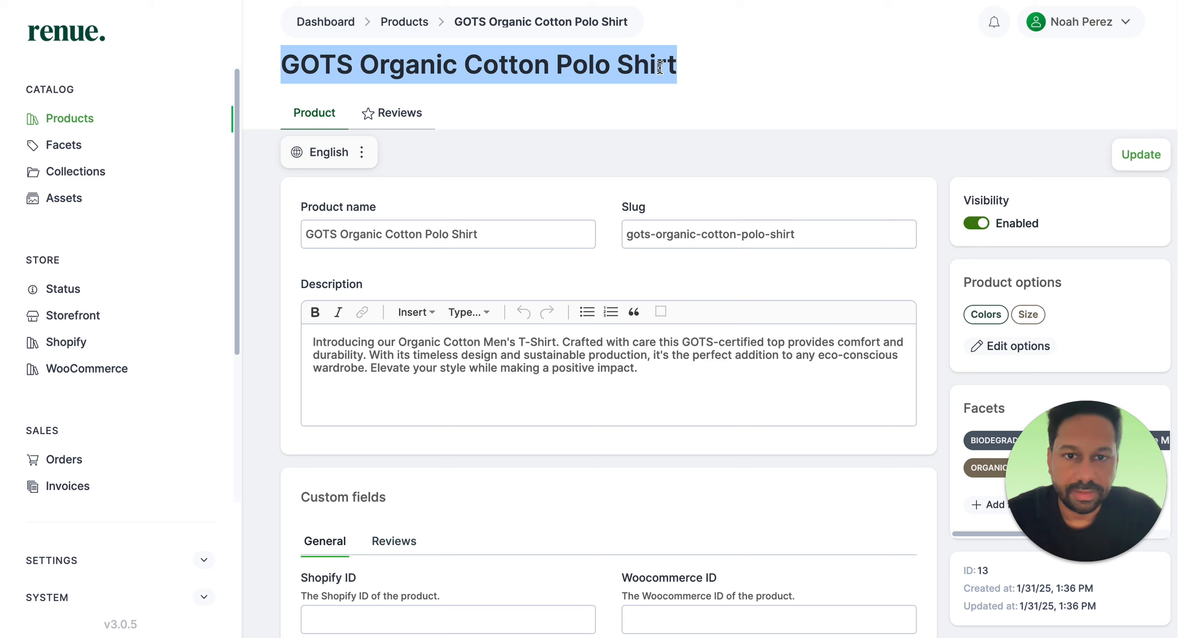
{"action": "left_click_drag", "start_coordinate": [689, 68], "coordinate": [310, 67]}
{"action": "key", "text": "super+c"}
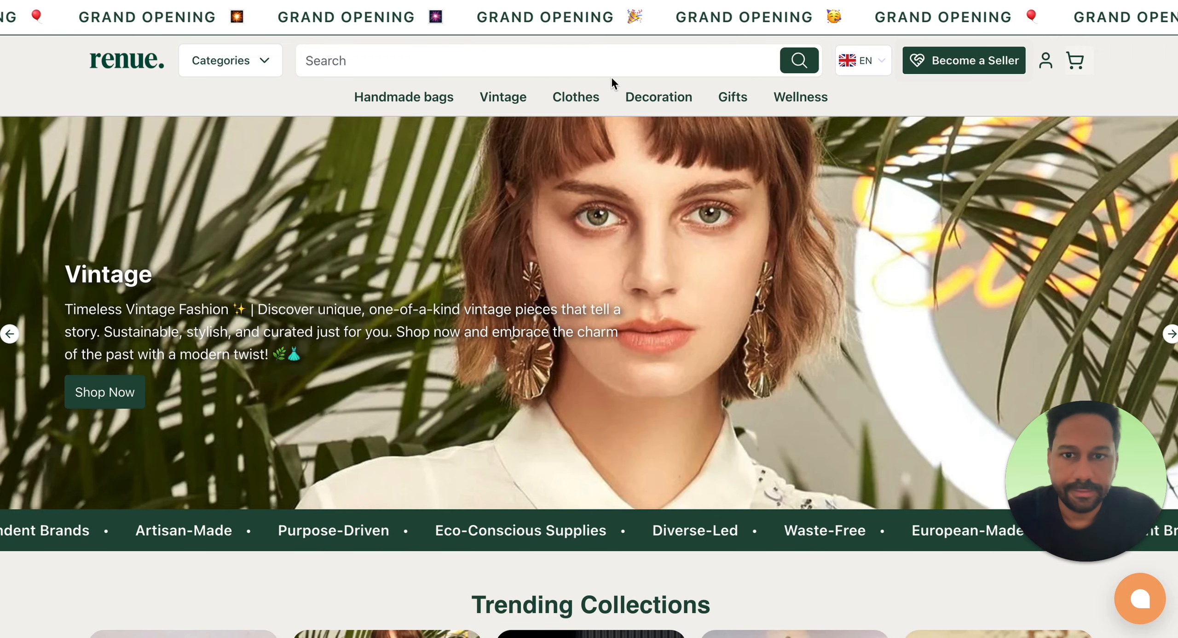
Switch to the Renue storefront, reload its homepage and examine the featured collections, clothes and best sellers.
{"action": "left_click", "coordinate": [446, 71]}
{"action": "scroll", "coordinate": [440, 300], "scroll_direction": "down", "scroll_amount": 15}
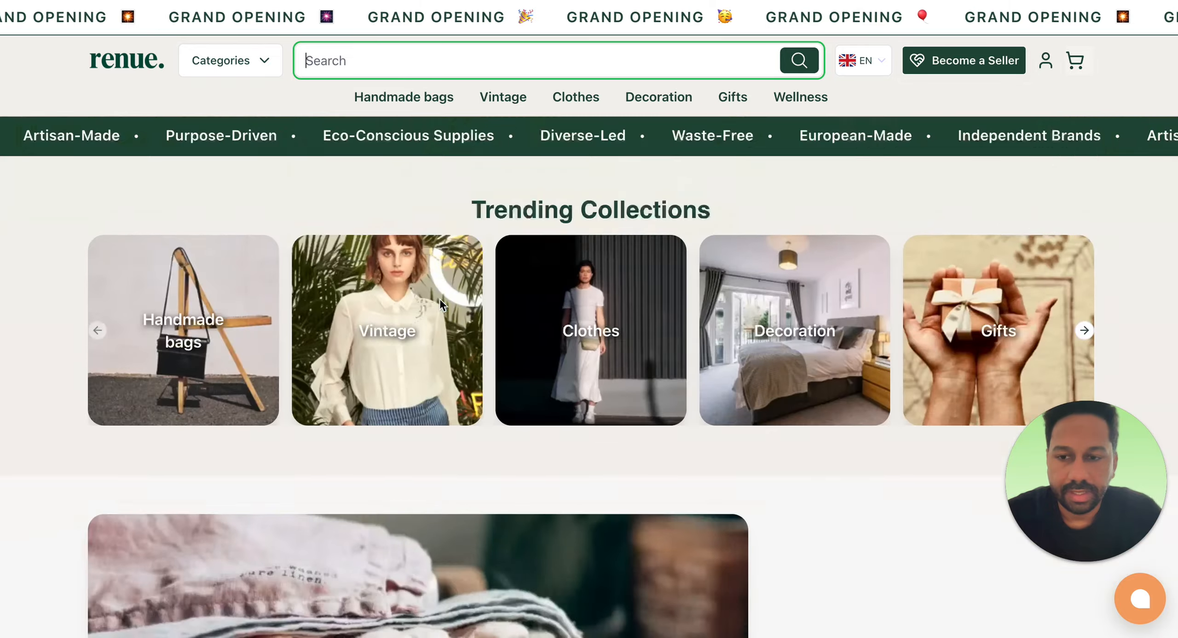
{"action": "scroll", "coordinate": [440, 298], "scroll_direction": "down", "scroll_amount": 20}
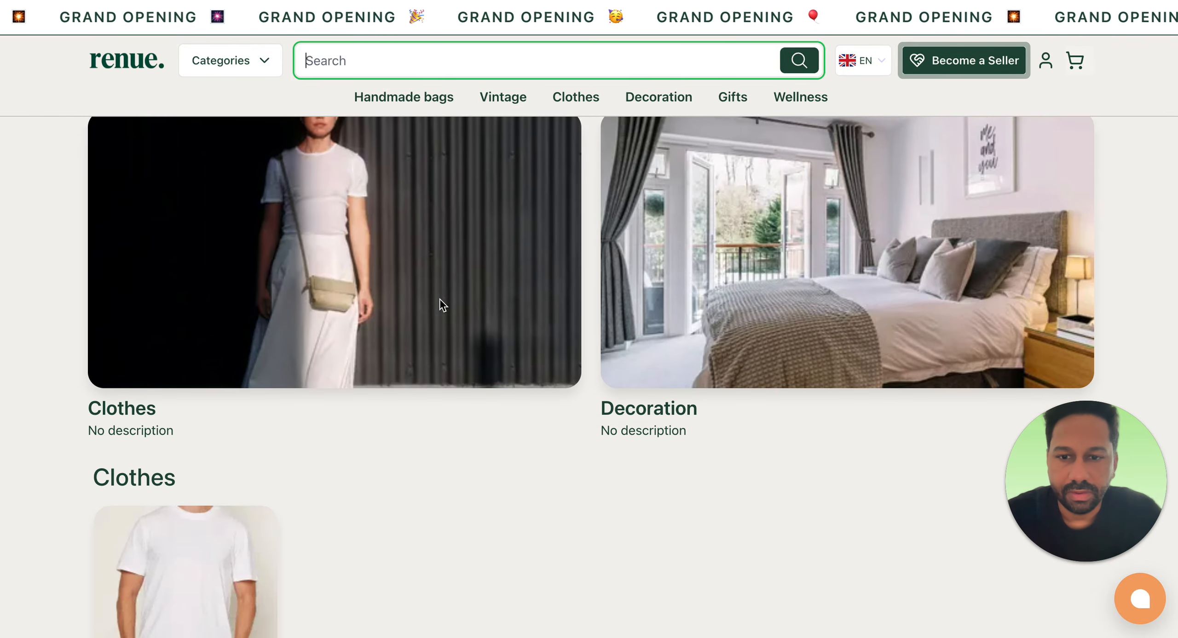
{"action": "scroll", "coordinate": [439, 298], "scroll_direction": "up", "scroll_amount": 5}
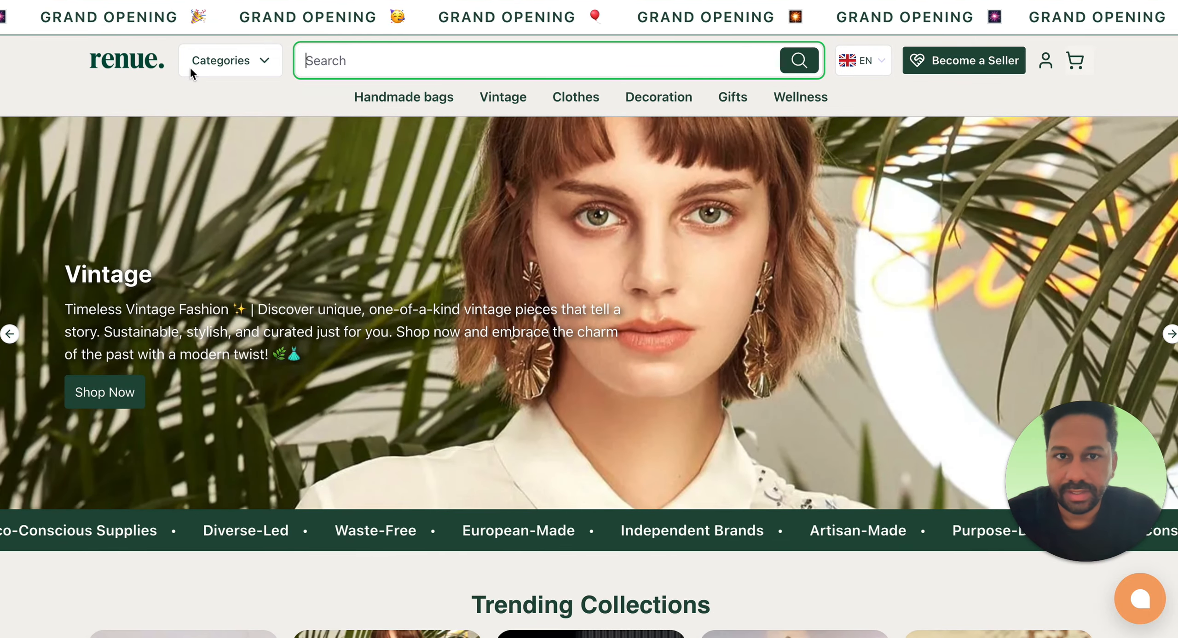
{"action": "key", "text": "super+r"}
{"action": "scroll", "coordinate": [468, 361], "scroll_direction": "down", "scroll_amount": 15}
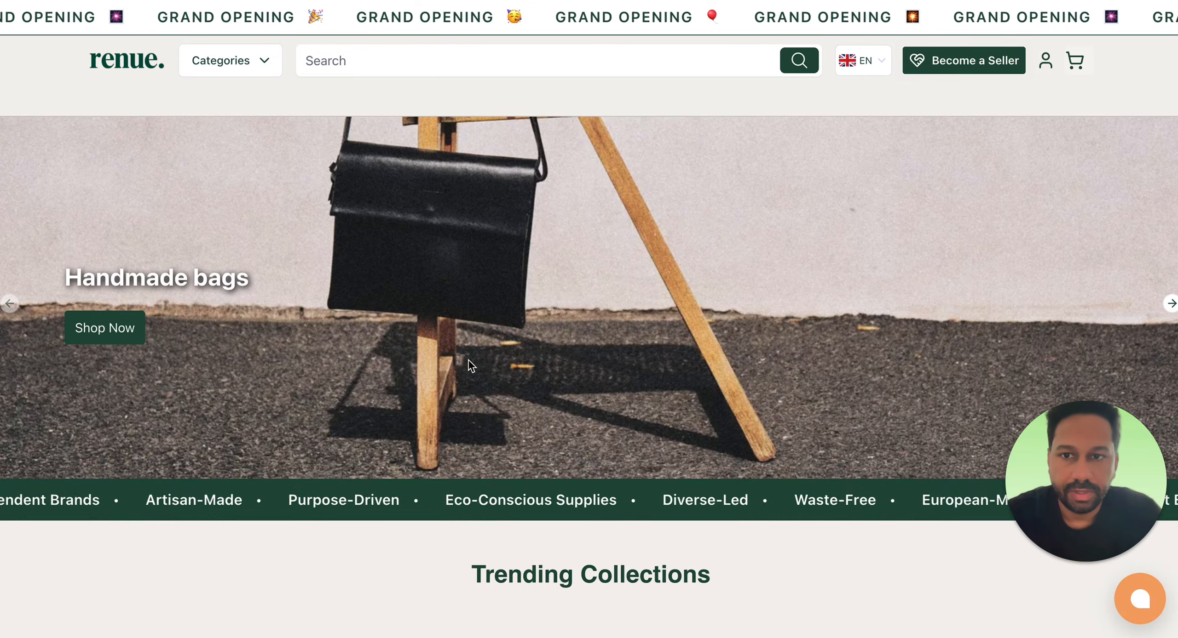
{"action": "scroll", "coordinate": [469, 360], "scroll_direction": "down", "scroll_amount": 20}
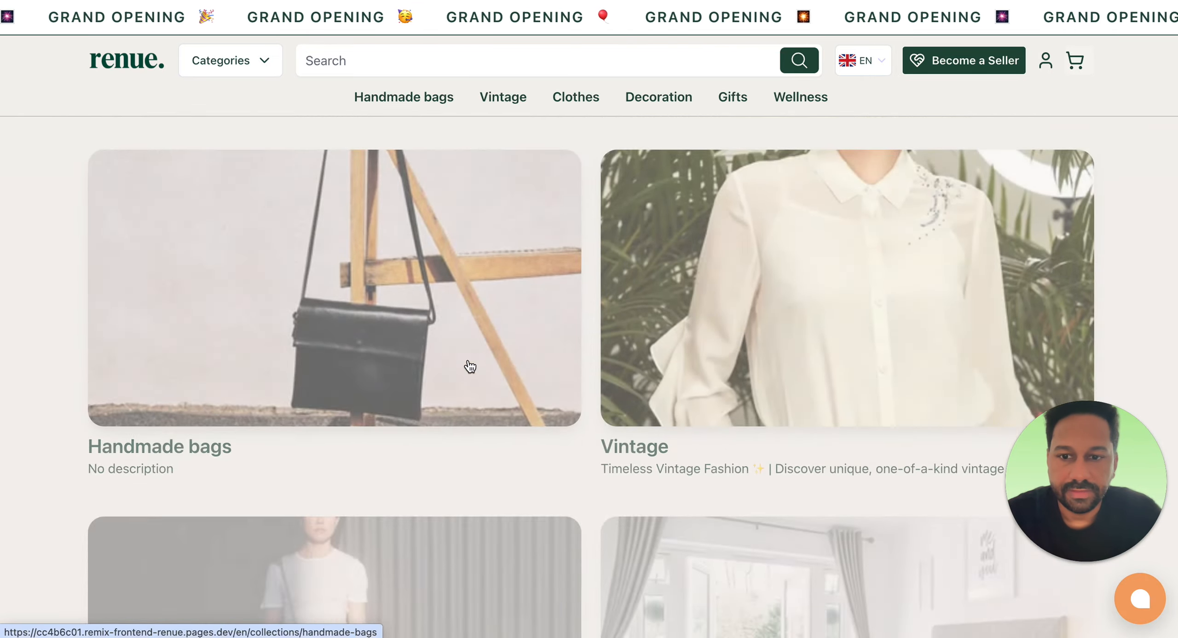
{"action": "scroll", "coordinate": [468, 361], "scroll_direction": "down", "scroll_amount": 20}
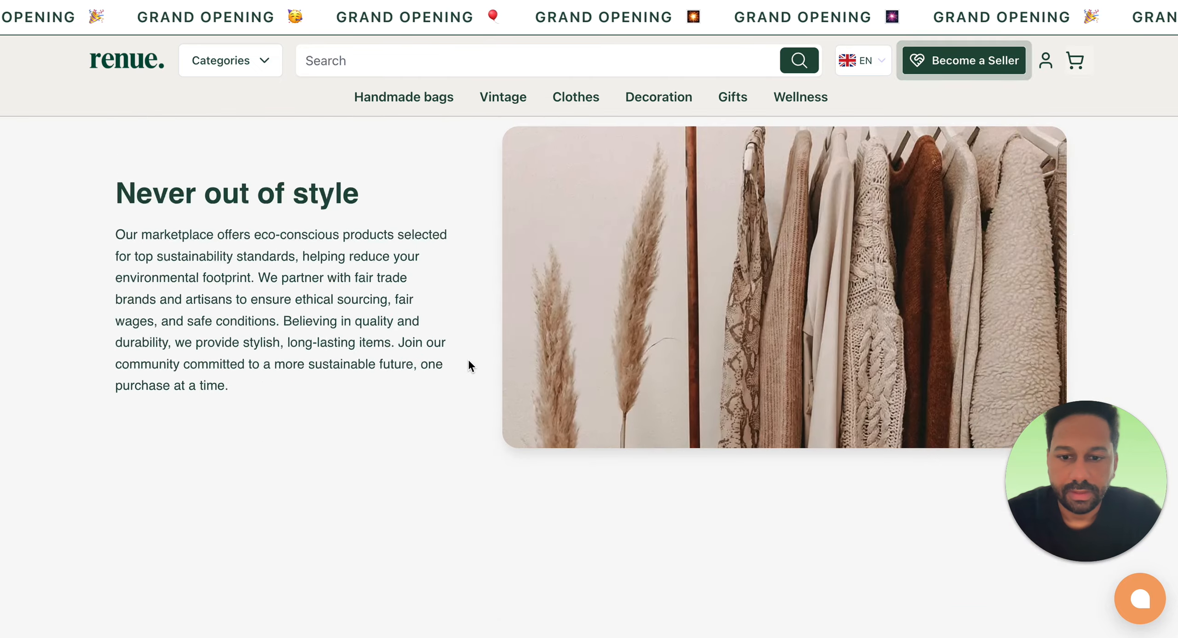
{"action": "scroll", "coordinate": [467, 366], "scroll_direction": "down", "scroll_amount": 5}
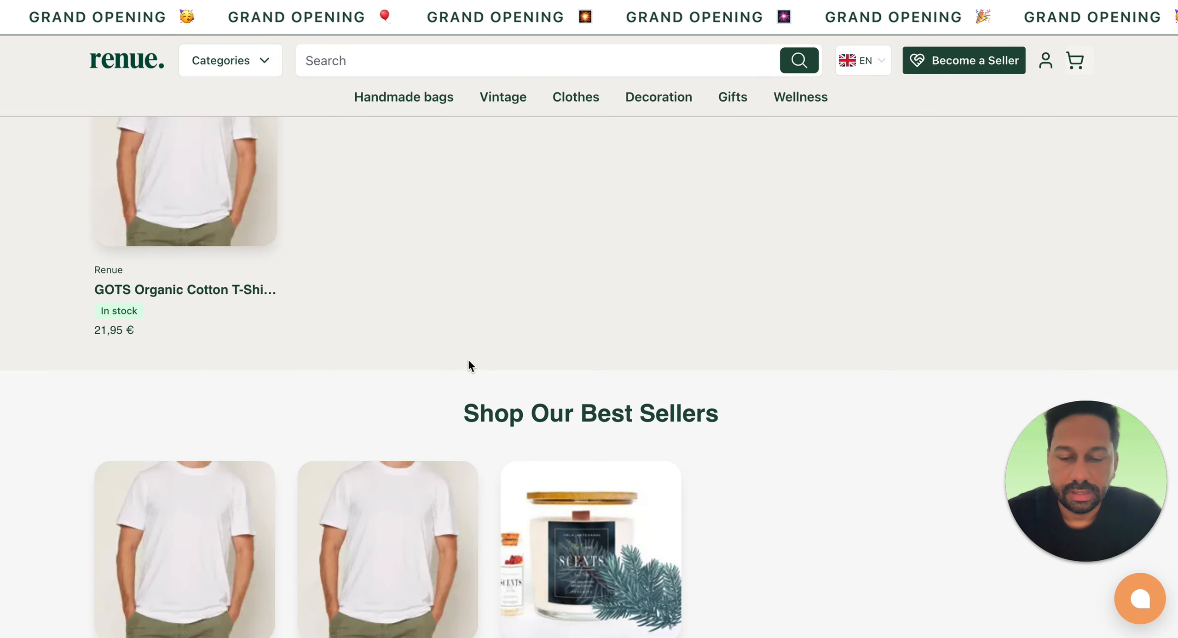
{"action": "scroll", "coordinate": [437, 343], "scroll_direction": "up", "scroll_amount": 20}
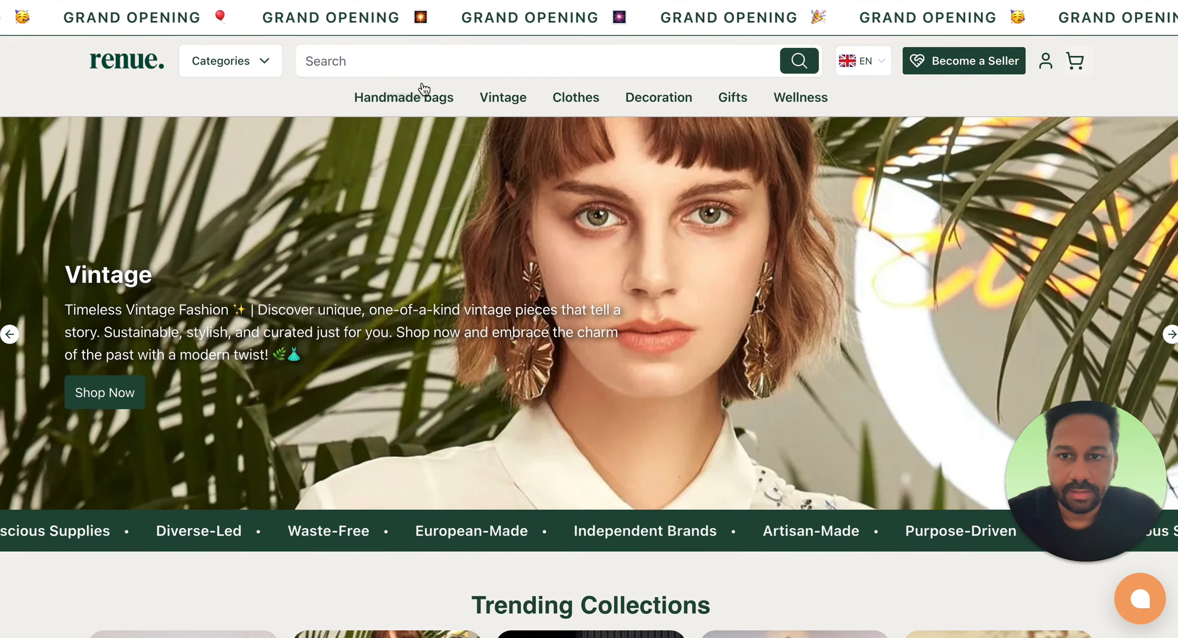
Search the storefront for the copied title GOTS Organic Cotton Polo Shirt and open the matching product page.
{"action": "left_click", "coordinate": [442, 67]}
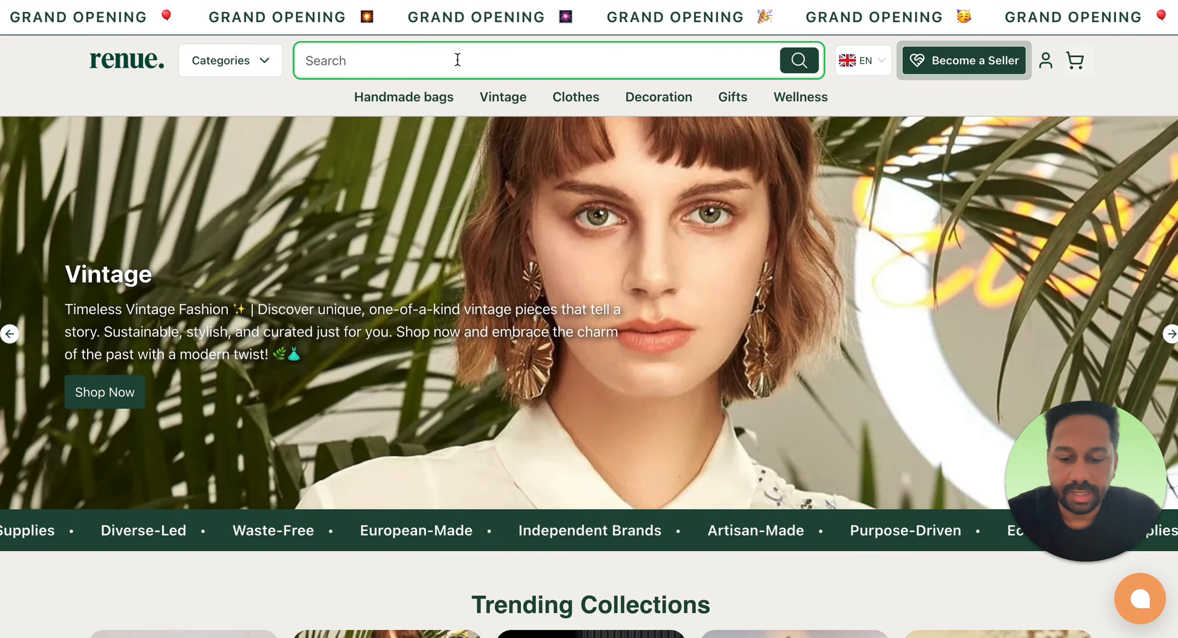
{"action": "key", "text": "super+v"}
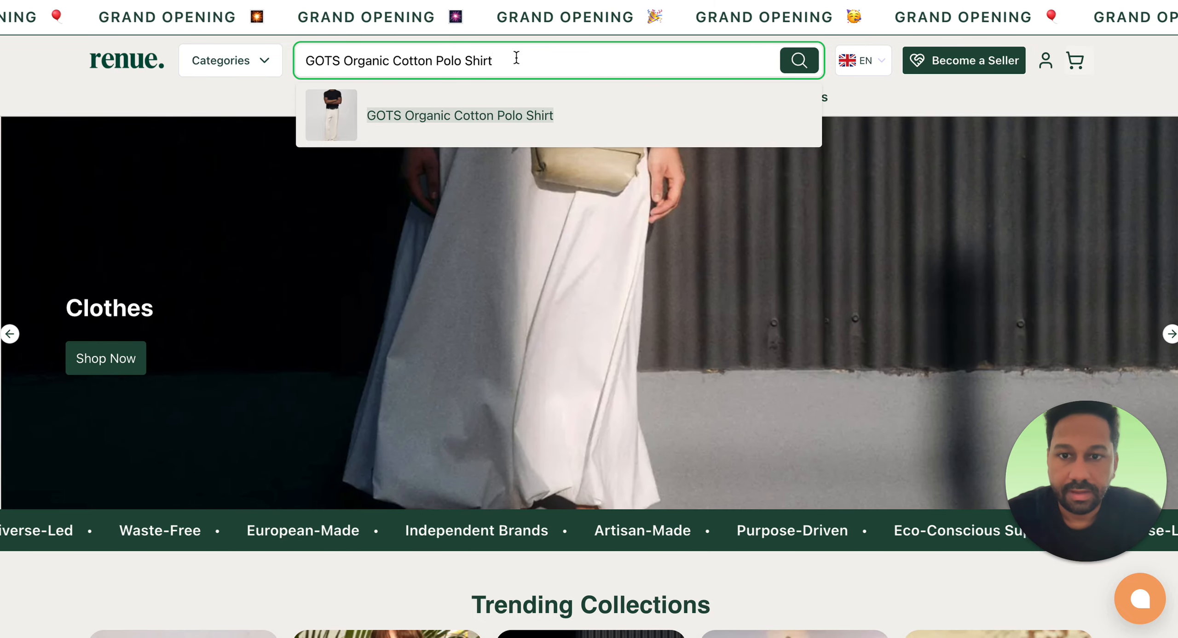
{"action": "left_click", "coordinate": [459, 125]}
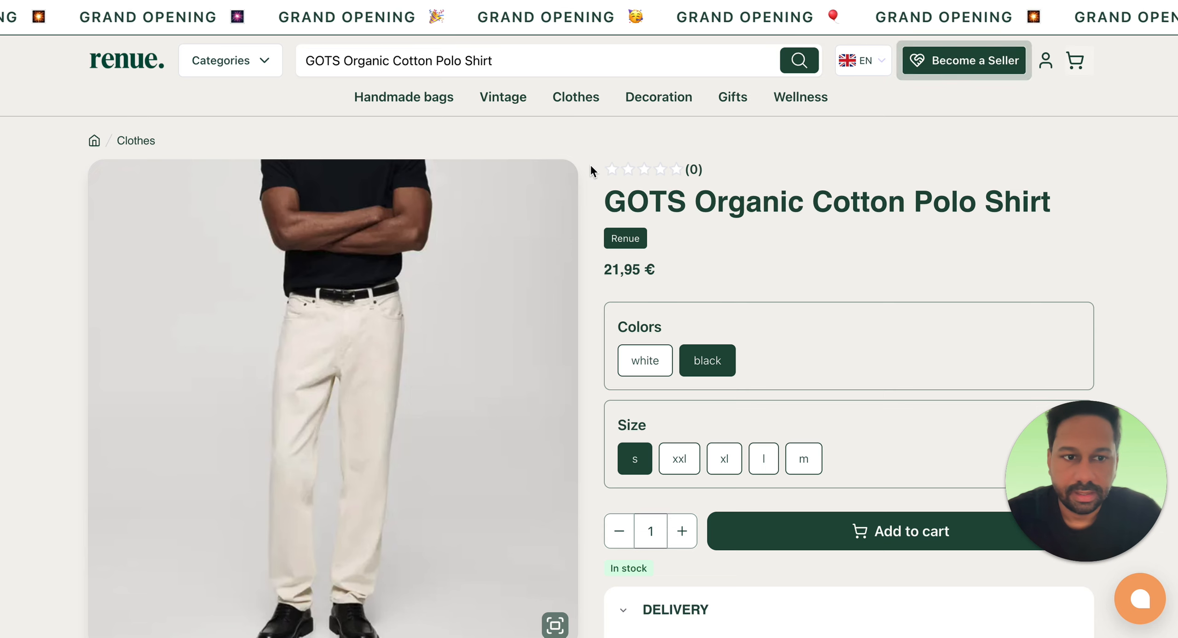
Review the polo shirt's product details, delivery and description, and preview both thumbnail images of the s black variant.
{"action": "scroll", "coordinate": [591, 167], "scroll_direction": "down", "scroll_amount": 6}
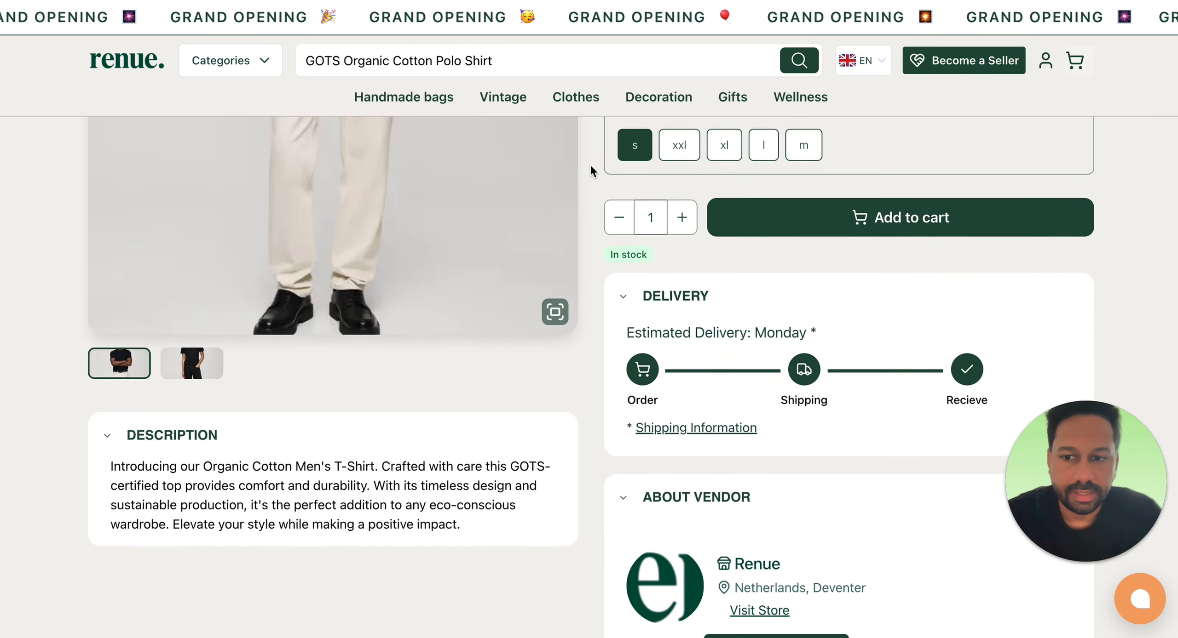
{"action": "scroll", "coordinate": [590, 166], "scroll_direction": "up", "scroll_amount": 4}
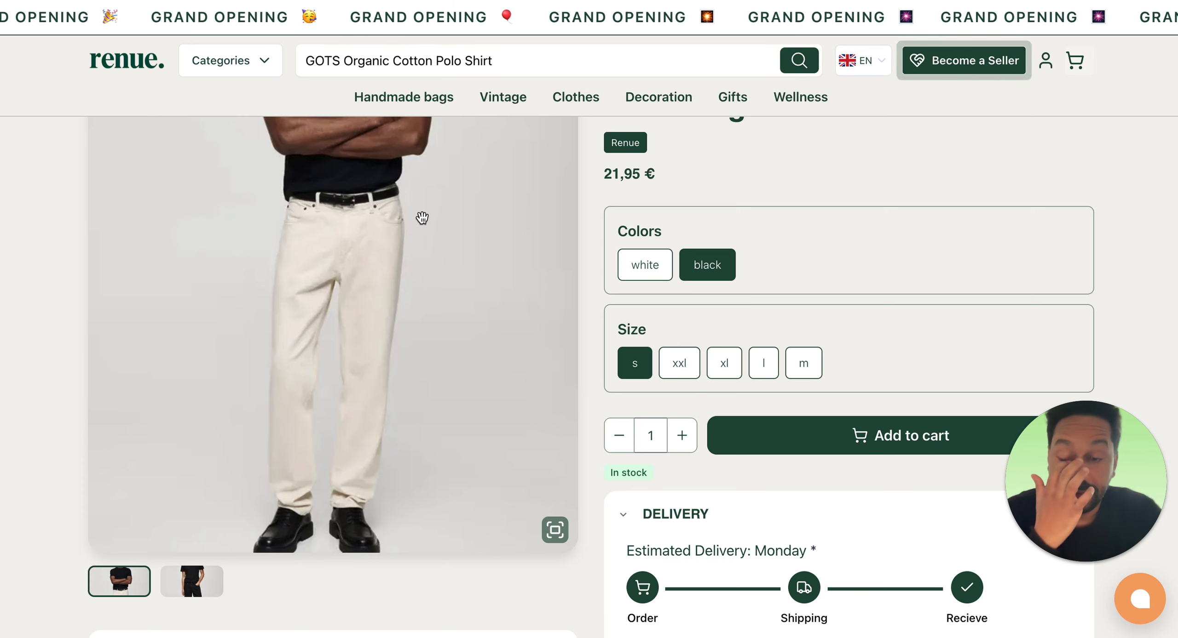
{"action": "scroll", "coordinate": [422, 218], "scroll_direction": "up", "scroll_amount": 2}
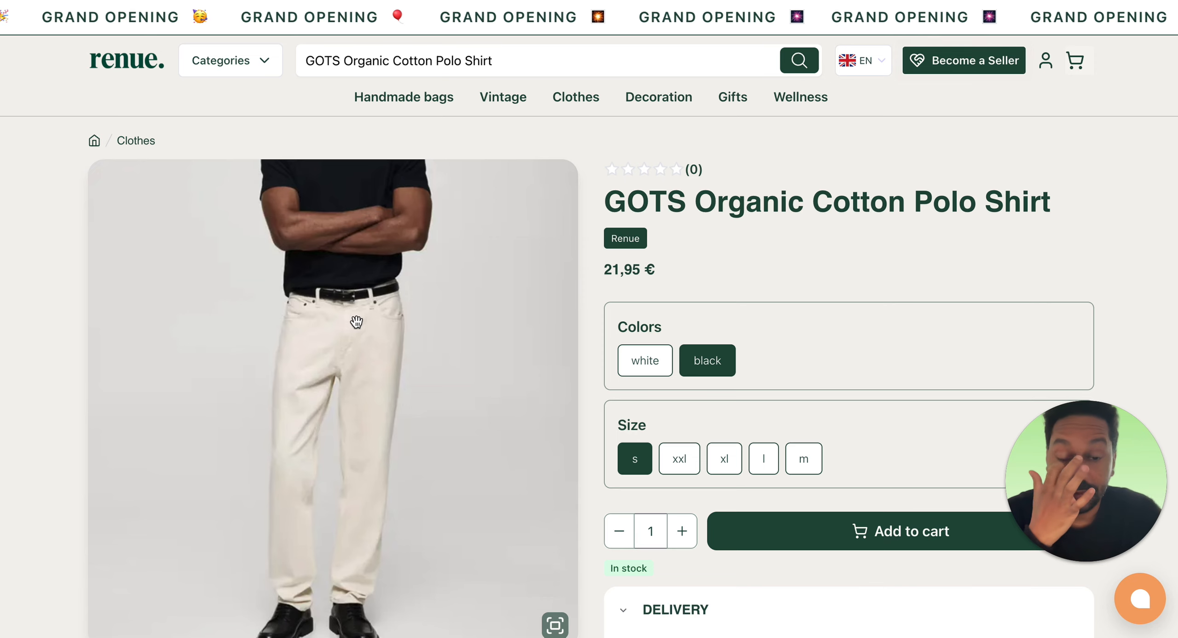
{"action": "scroll", "coordinate": [356, 322], "scroll_direction": "down", "scroll_amount": 4}
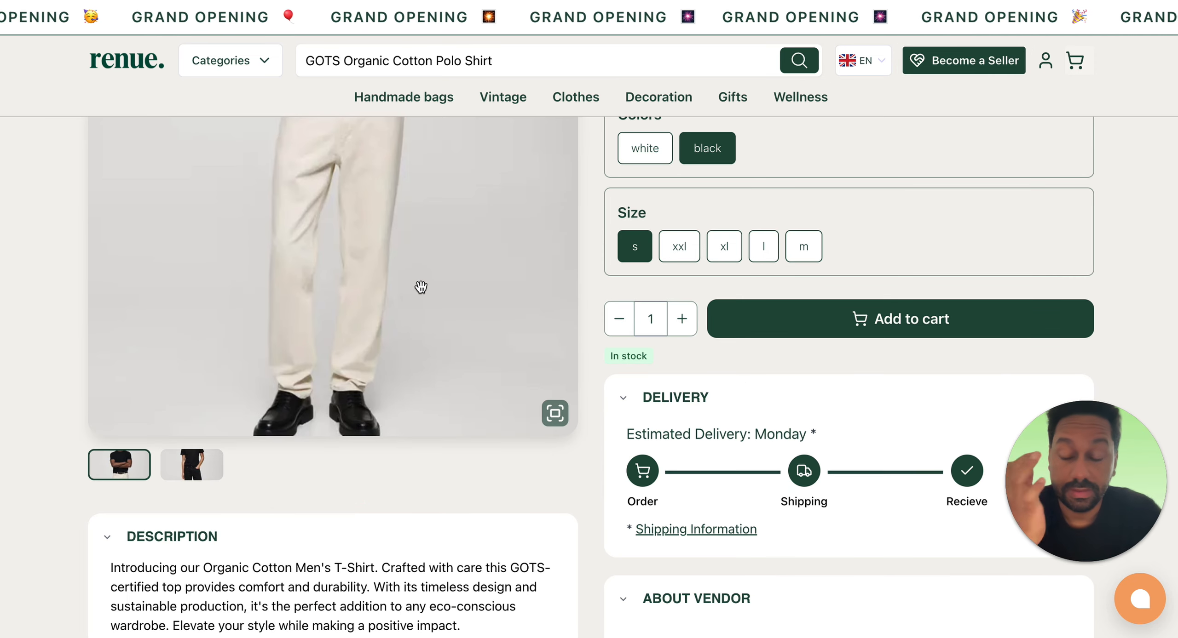
{"action": "left_click", "coordinate": [197, 471]}
{"action": "left_click", "coordinate": [138, 475]}
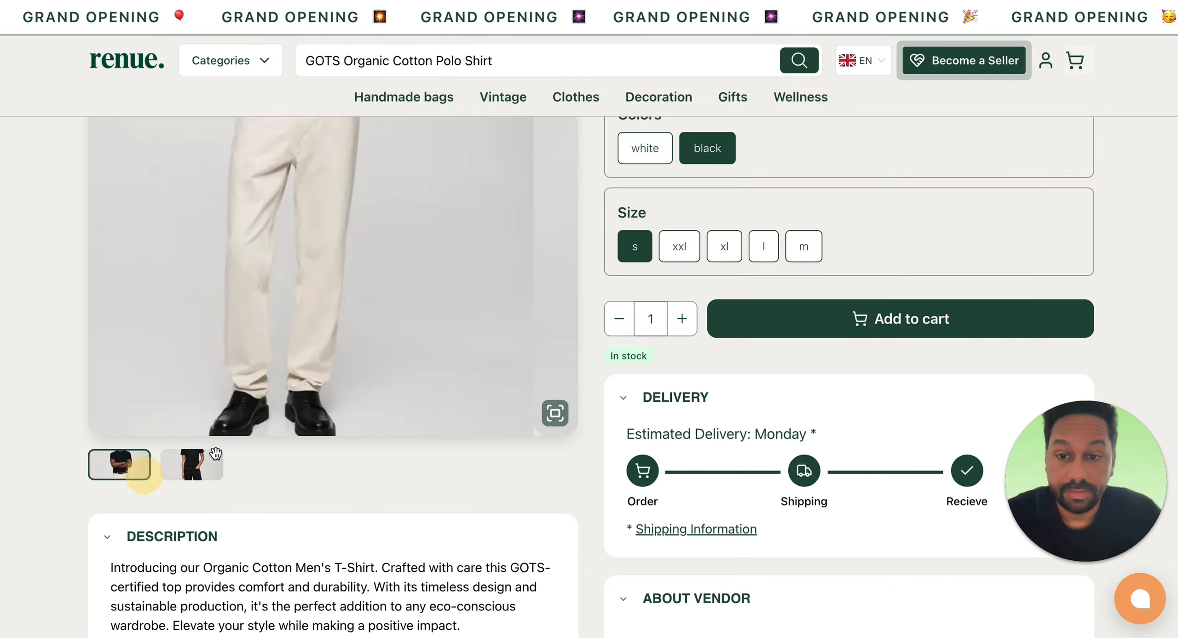
View the s black variant's images full screen, cycle through them and return to the product page.
{"action": "left_click", "coordinate": [555, 413]}
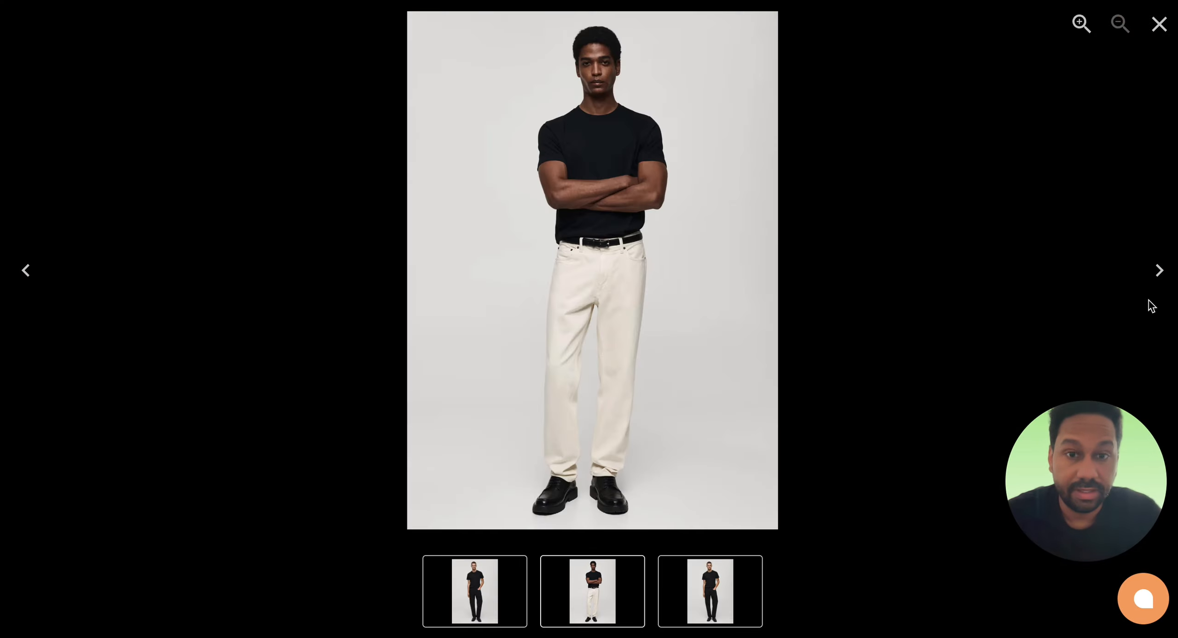
{"action": "left_click", "coordinate": [1160, 274]}
{"action": "left_click", "coordinate": [1160, 274]}
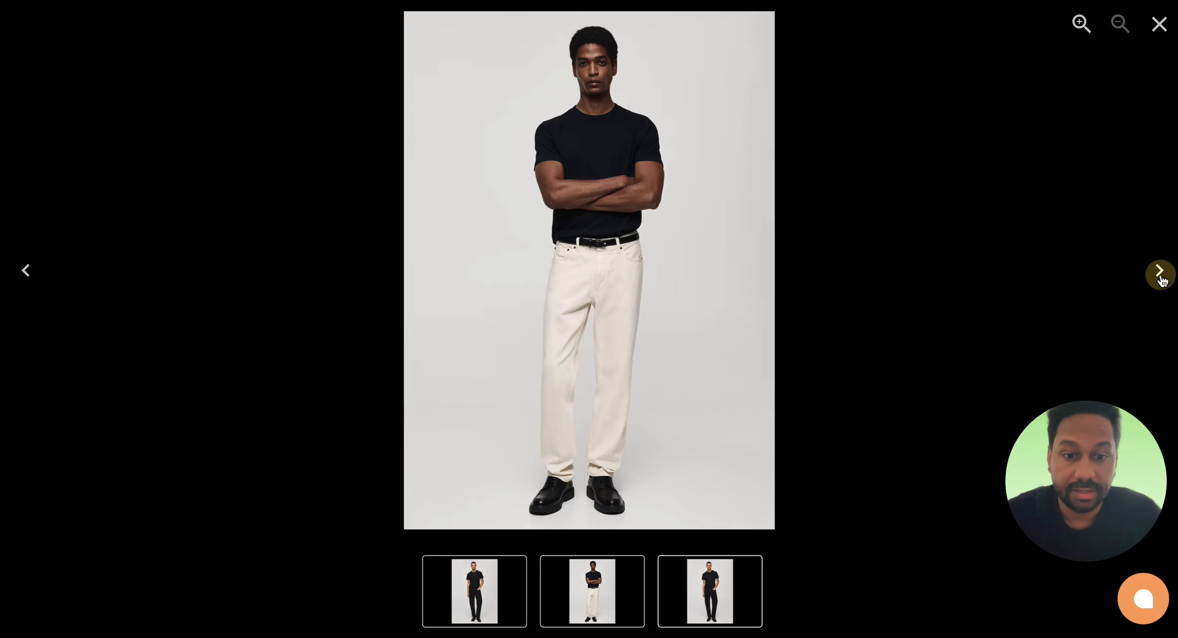
{"action": "left_click", "coordinate": [1160, 274]}
{"action": "left_click", "coordinate": [1160, 272]}
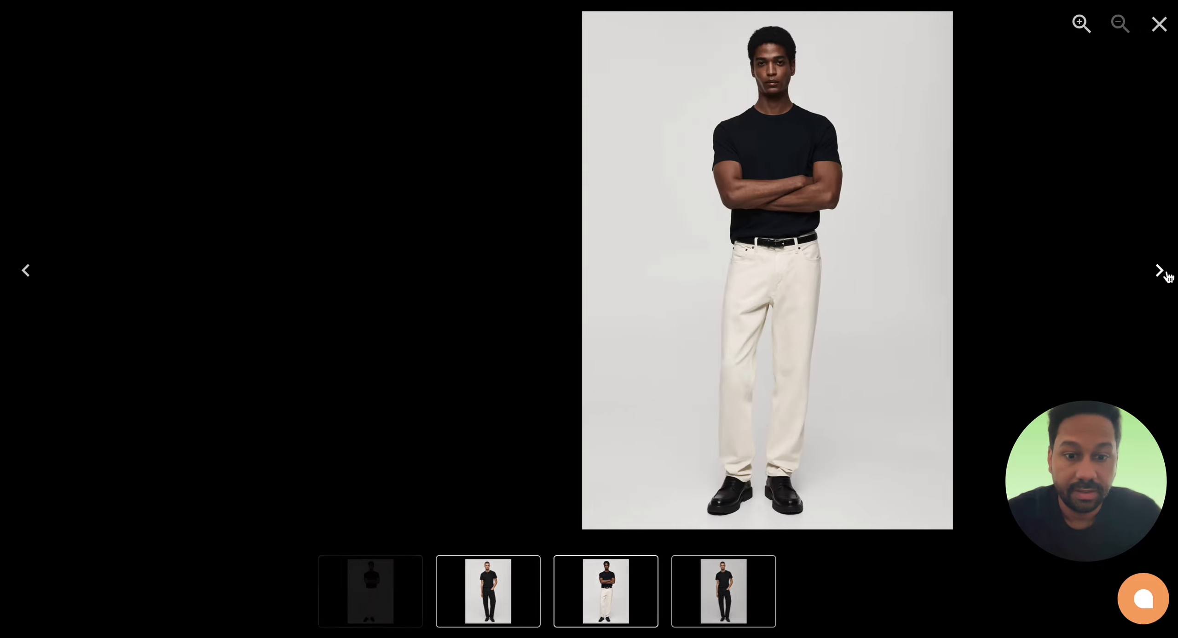
{"action": "left_click", "coordinate": [1160, 272]}
{"action": "left_click", "coordinate": [1159, 24]}
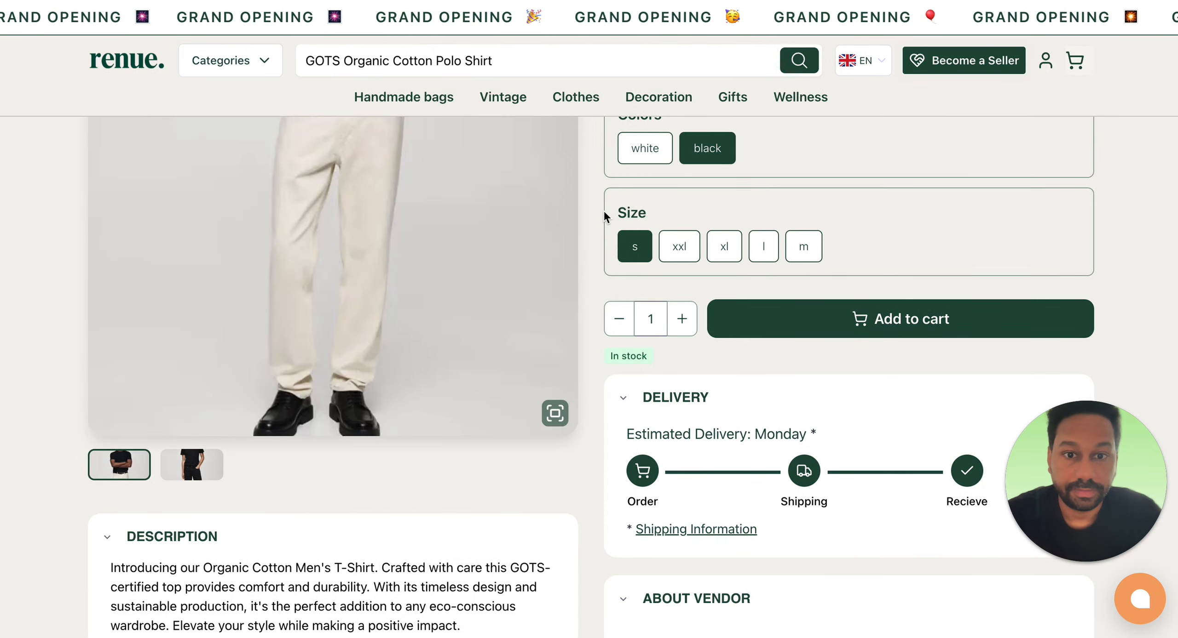
Compare the product's variants by switching from black to white, to size xxl, back to size s, and back to black.
{"action": "scroll", "coordinate": [596, 263], "scroll_direction": "up", "scroll_amount": 3}
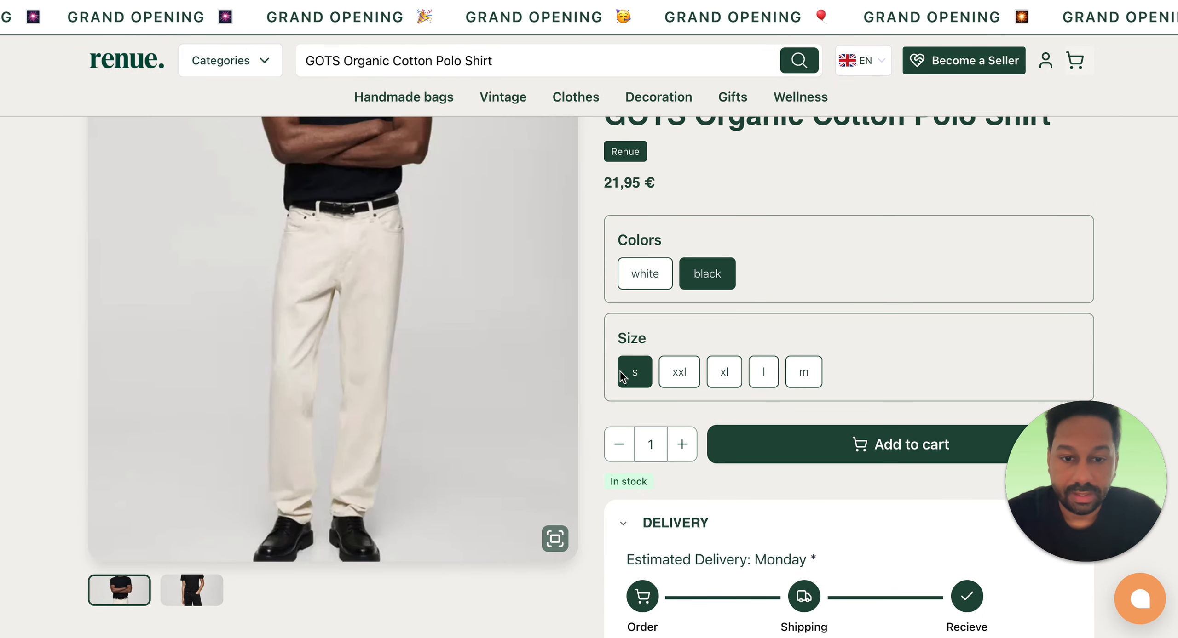
{"action": "left_click", "coordinate": [646, 276]}
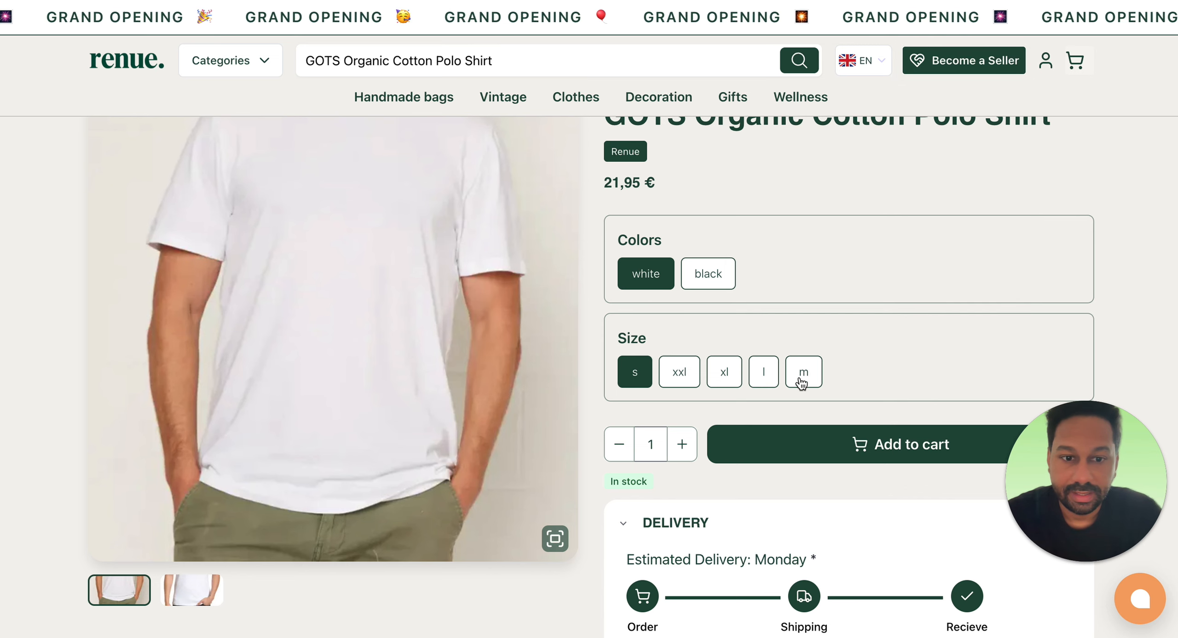
{"action": "left_click", "coordinate": [676, 372]}
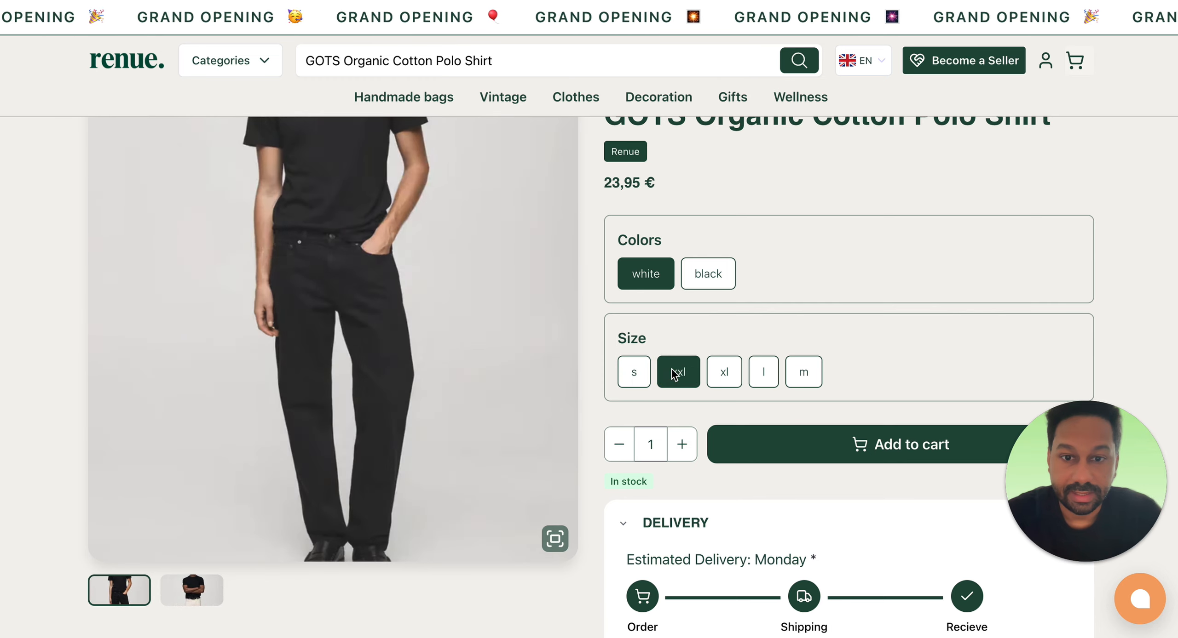
{"action": "left_click", "coordinate": [621, 372]}
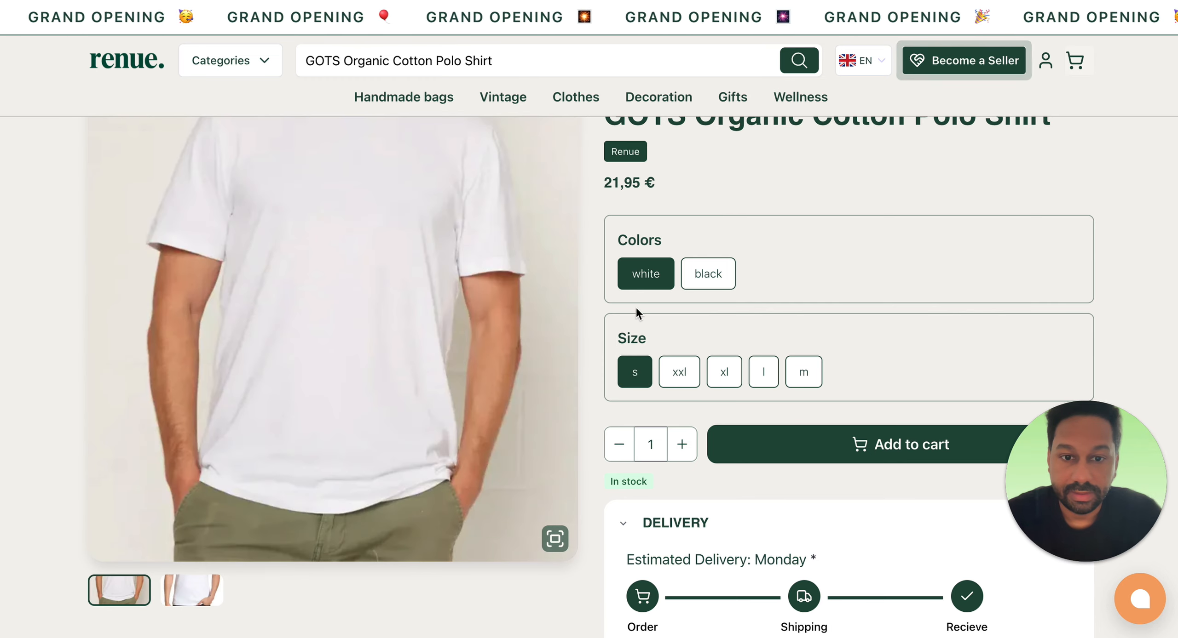
{"action": "left_click", "coordinate": [704, 272]}
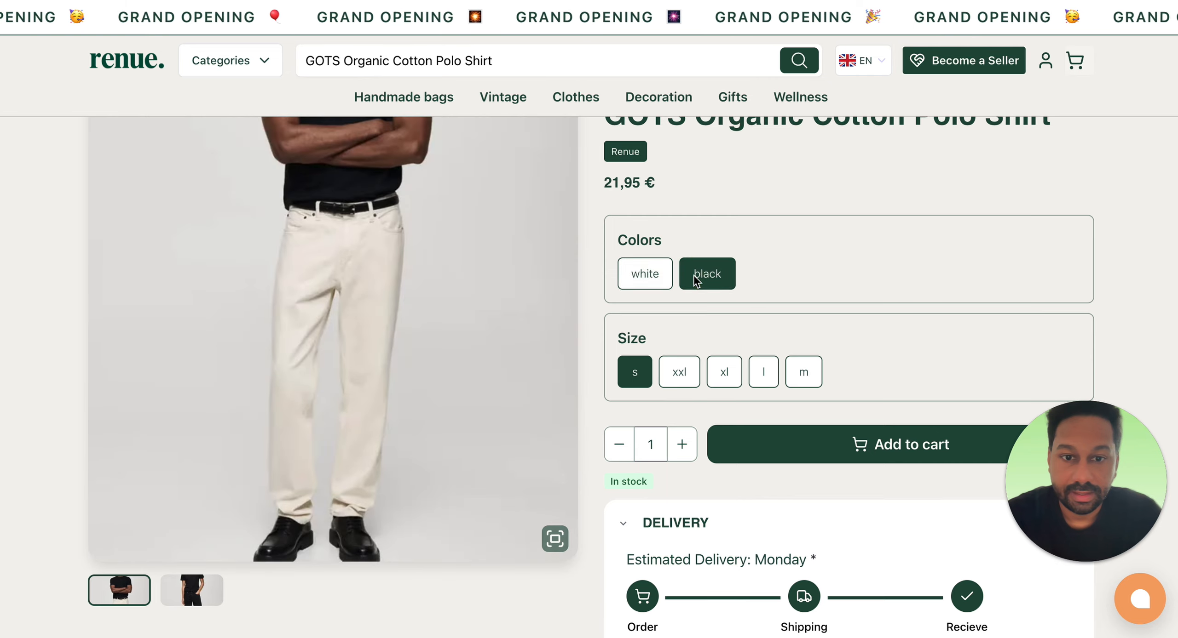
Compare the white and black colors of the polo shirt in size s, finishing on white, and look over the product page.
{"action": "left_click", "coordinate": [644, 273]}
{"action": "left_click", "coordinate": [706, 276]}
{"action": "left_click", "coordinate": [637, 278]}
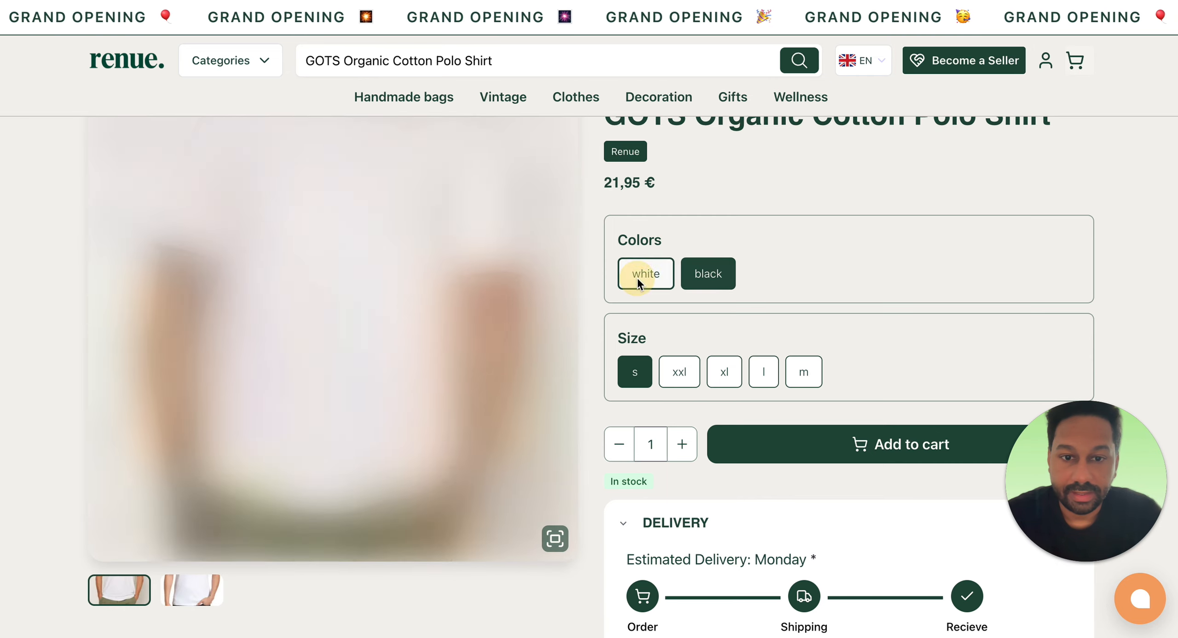
{"action": "scroll", "coordinate": [593, 313], "scroll_direction": "up", "scroll_amount": 3}
{"action": "scroll", "coordinate": [594, 315], "scroll_direction": "down", "scroll_amount": 3}
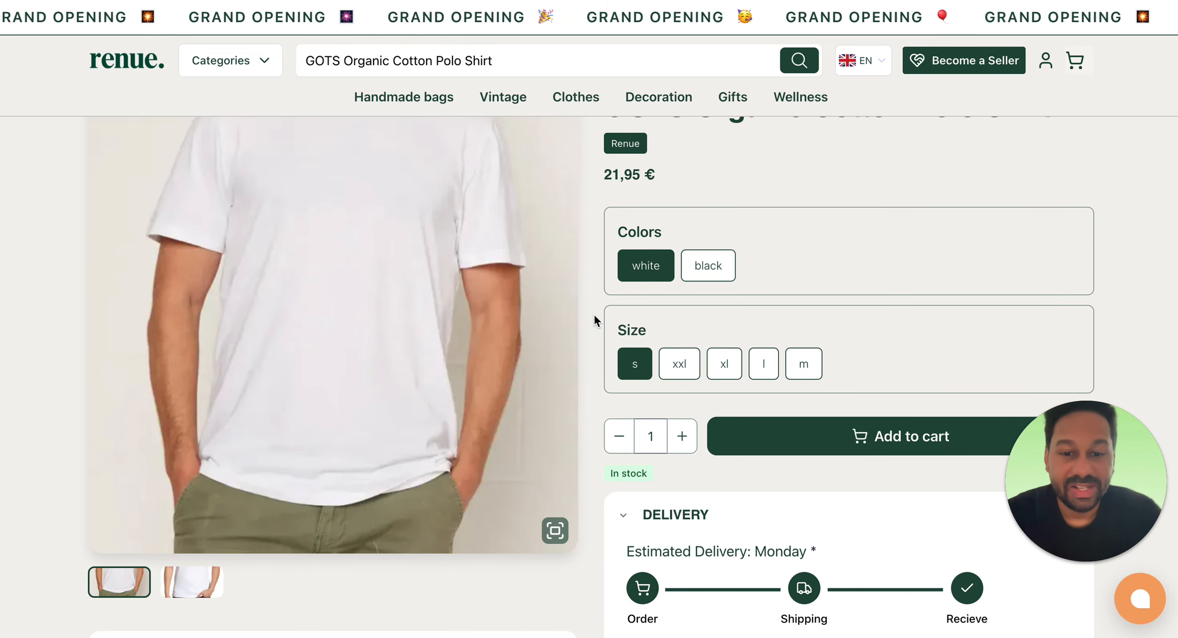
{"action": "scroll", "coordinate": [594, 316], "scroll_direction": "up", "scroll_amount": 3}
{"action": "scroll", "coordinate": [519, 184], "scroll_direction": "down", "scroll_amount": 1}
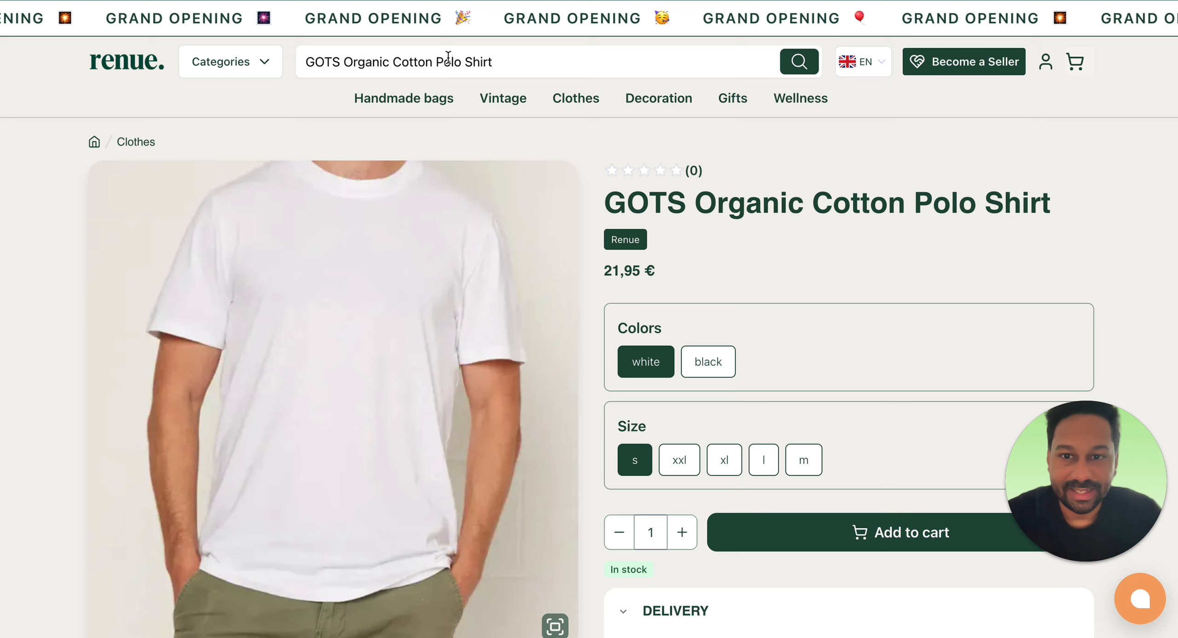
Browse the storefront's Clothes category and open the GOTS Organic Cotton Polo Shirt from its product list.
{"action": "left_click", "coordinate": [506, 65]}
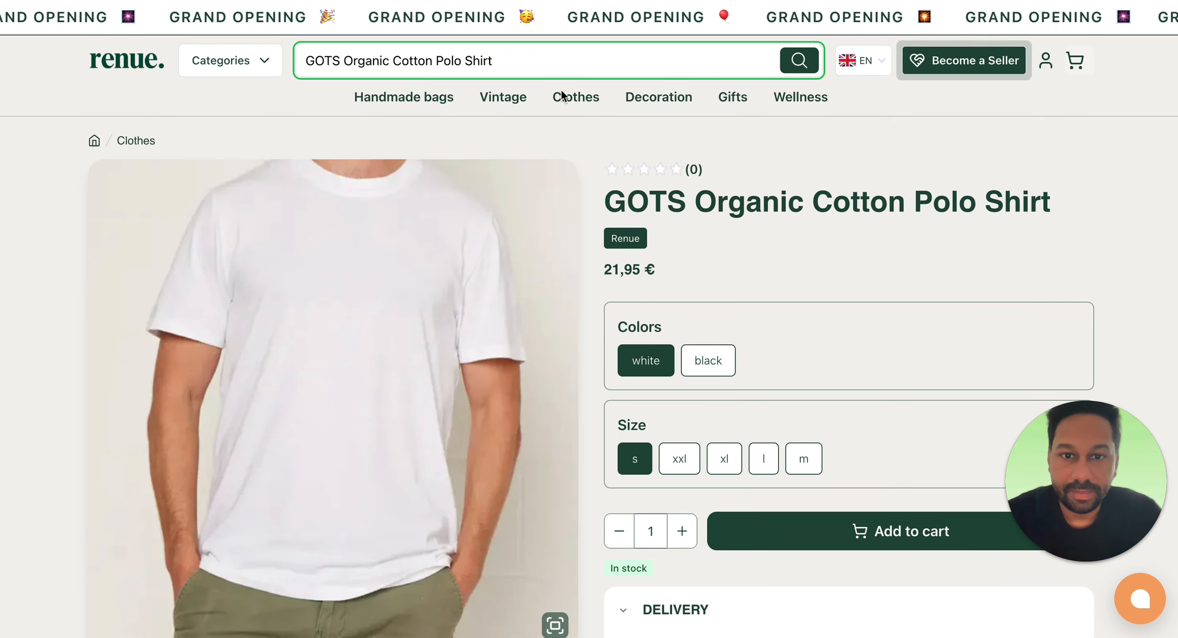
{"action": "left_click", "coordinate": [579, 100]}
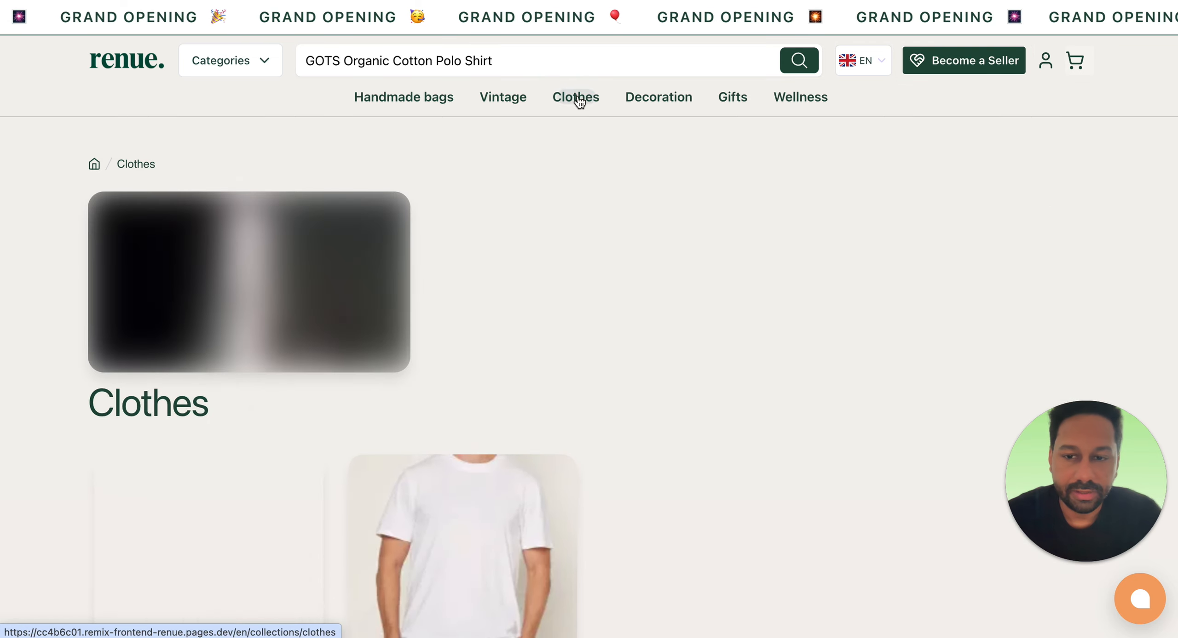
{"action": "scroll", "coordinate": [531, 225], "scroll_direction": "down", "scroll_amount": 5}
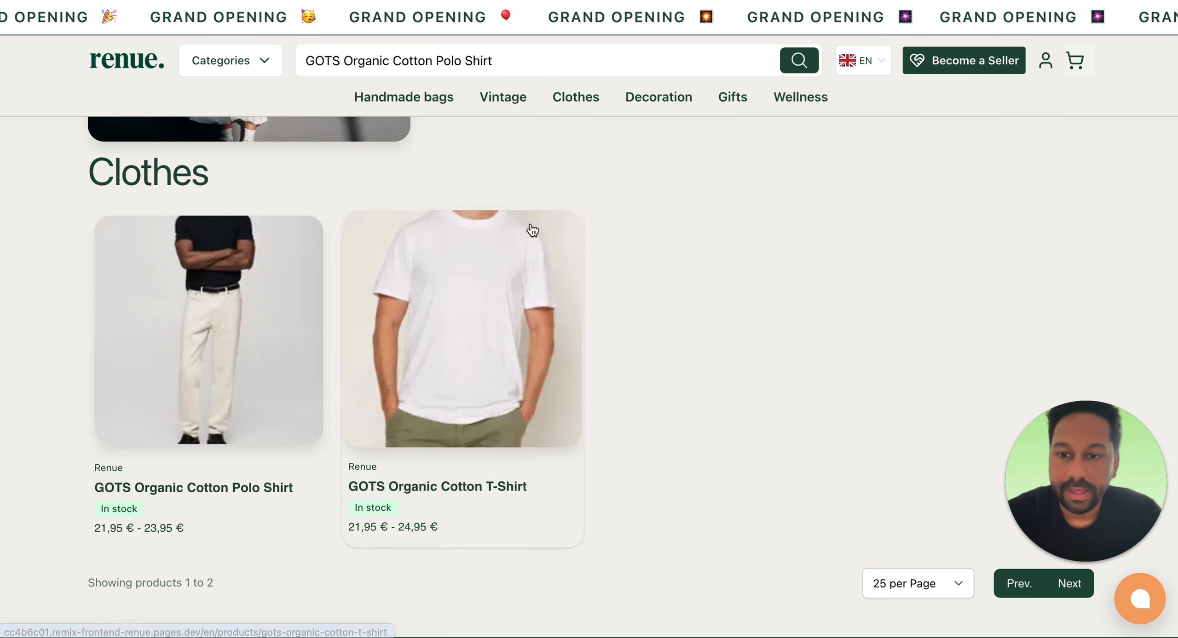
{"action": "scroll", "coordinate": [529, 227], "scroll_direction": "up", "scroll_amount": 5}
{"action": "scroll", "coordinate": [562, 225], "scroll_direction": "down", "scroll_amount": 1}
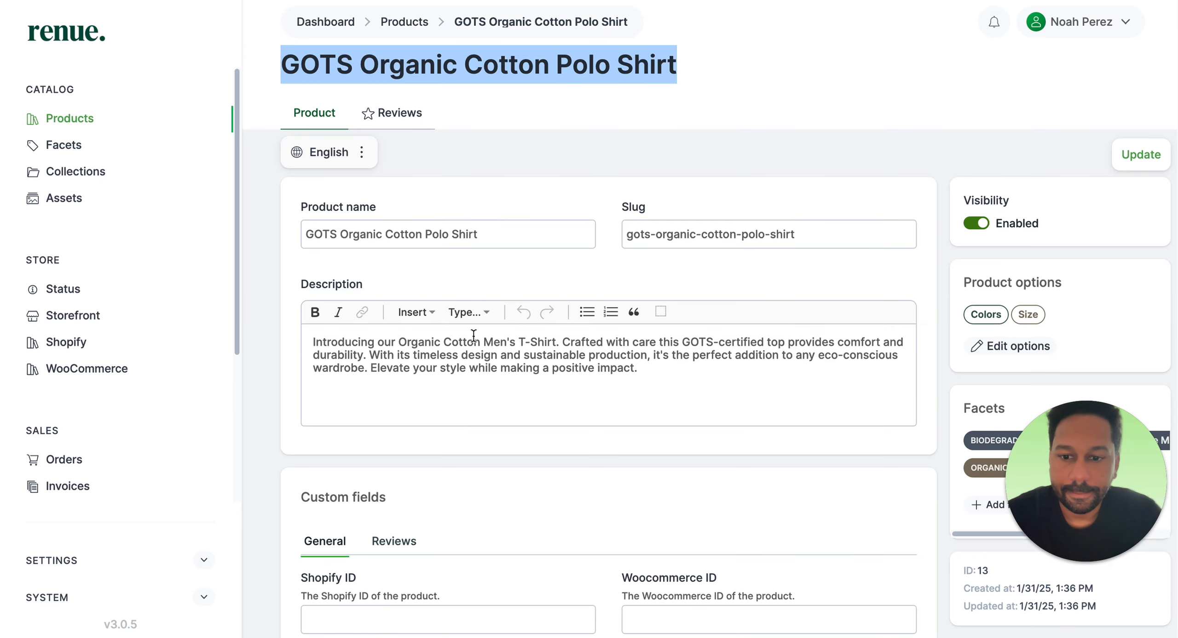
{"action": "scroll", "coordinate": [473, 335], "scroll_direction": "down", "scroll_amount": 10}
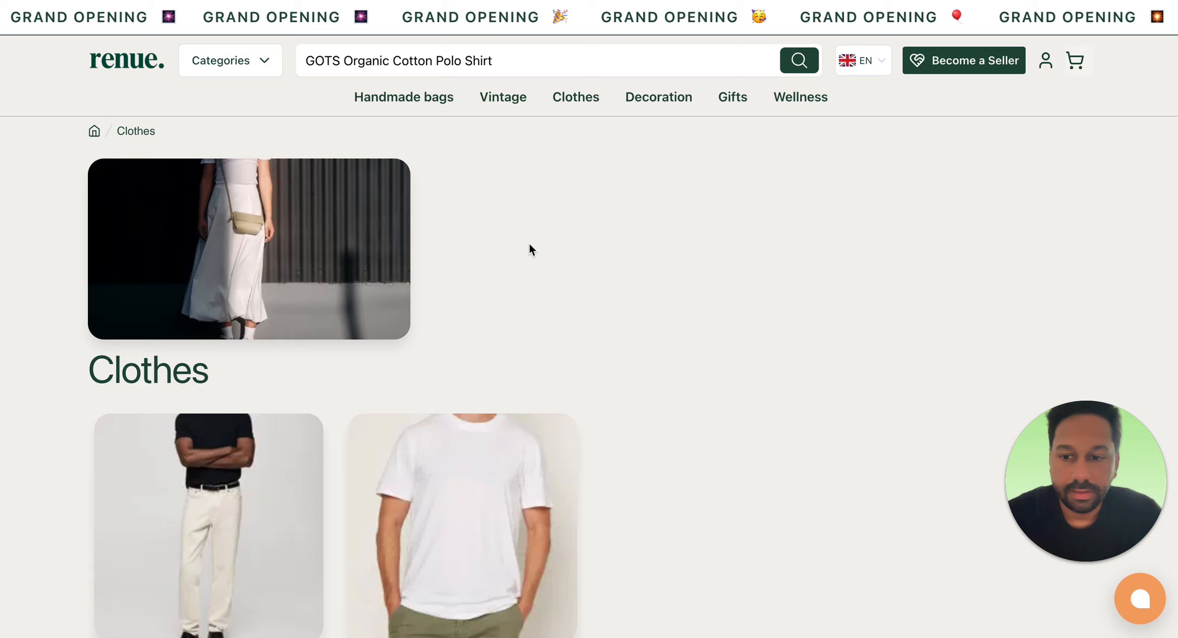
{"action": "scroll", "coordinate": [273, 274], "scroll_direction": "down", "scroll_amount": 5}
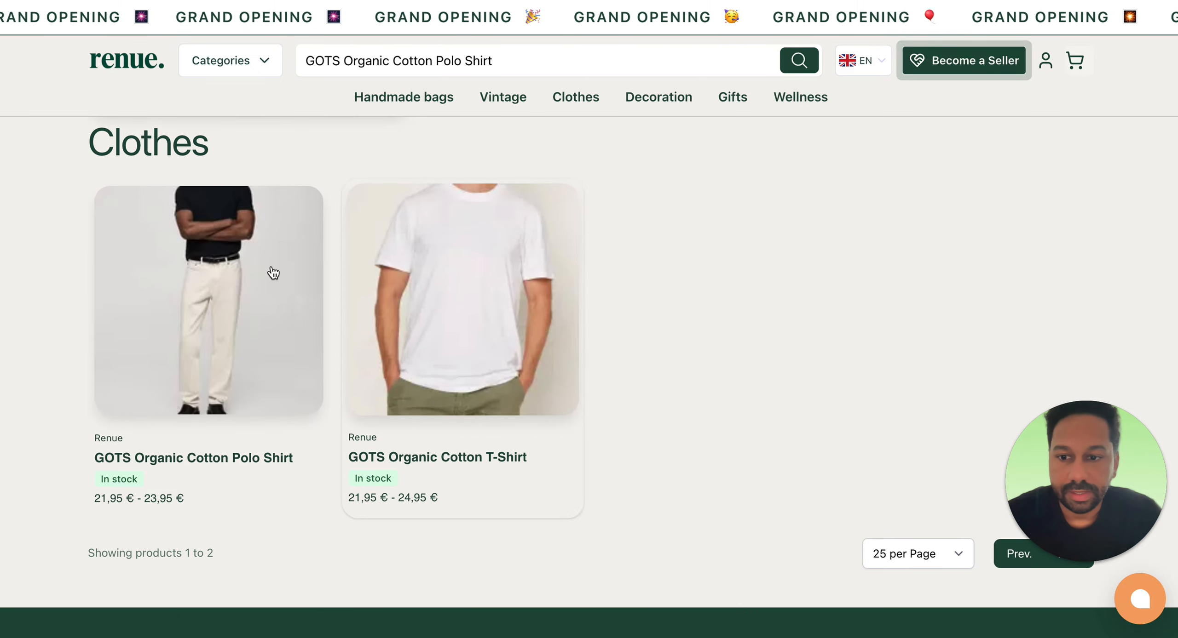
{"action": "left_click", "coordinate": [203, 263]}
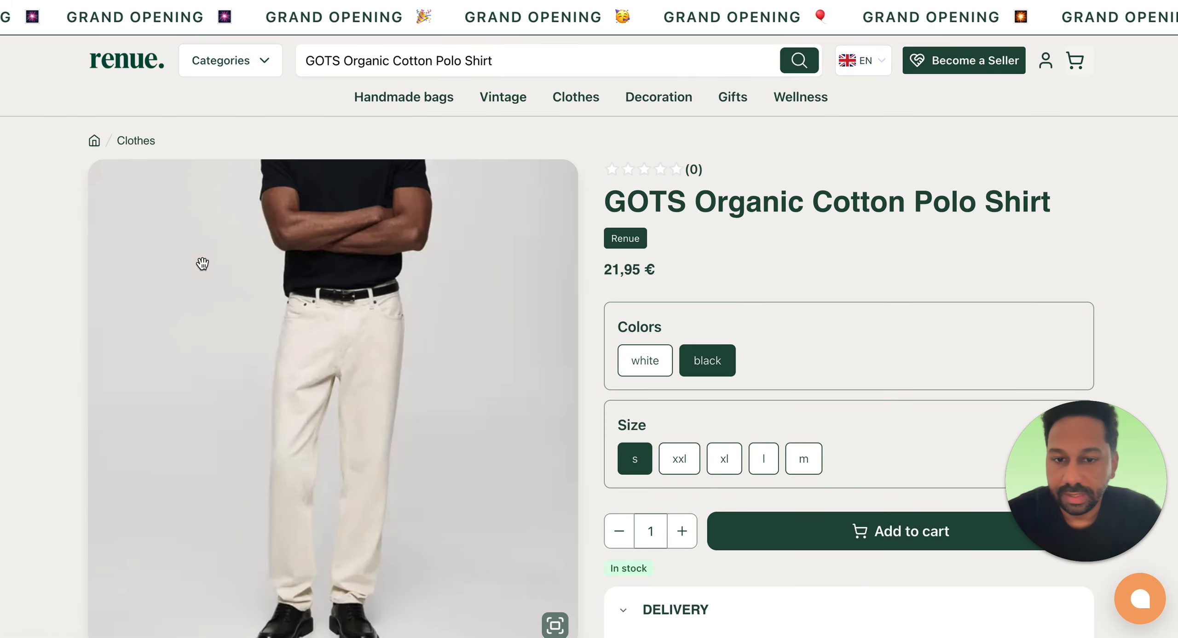
Look over the black polo shirt's product page and switch it to size xxl.
{"action": "scroll", "coordinate": [283, 228], "scroll_direction": "down", "scroll_amount": 3}
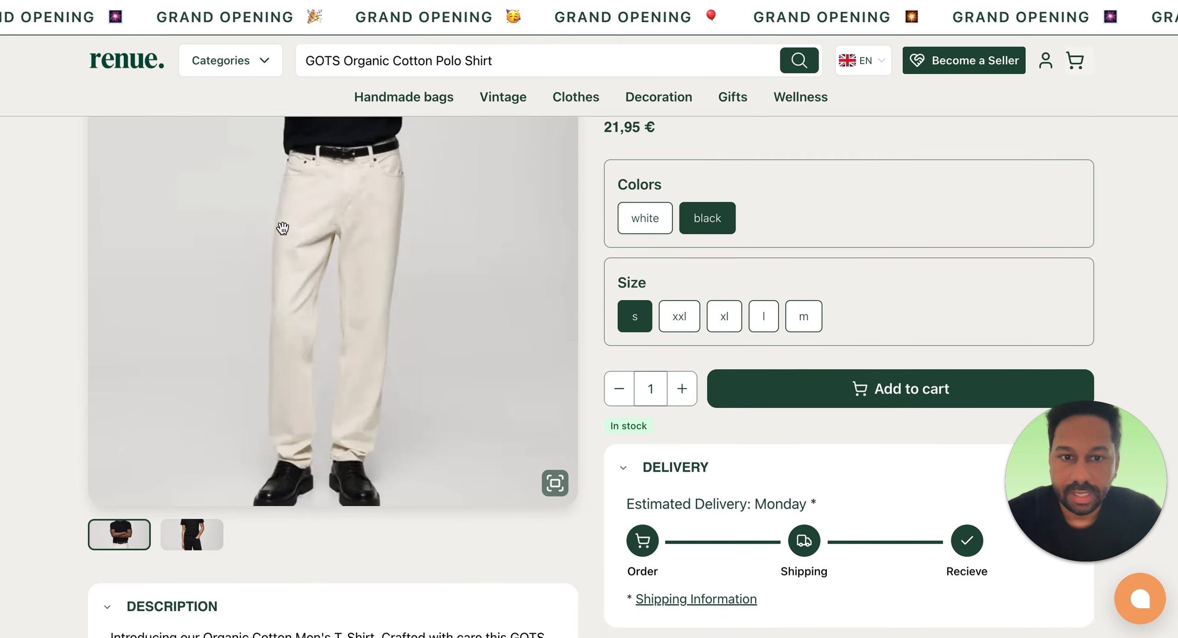
{"action": "scroll", "coordinate": [282, 228], "scroll_direction": "up", "scroll_amount": 1}
{"action": "left_click", "coordinate": [685, 372]}
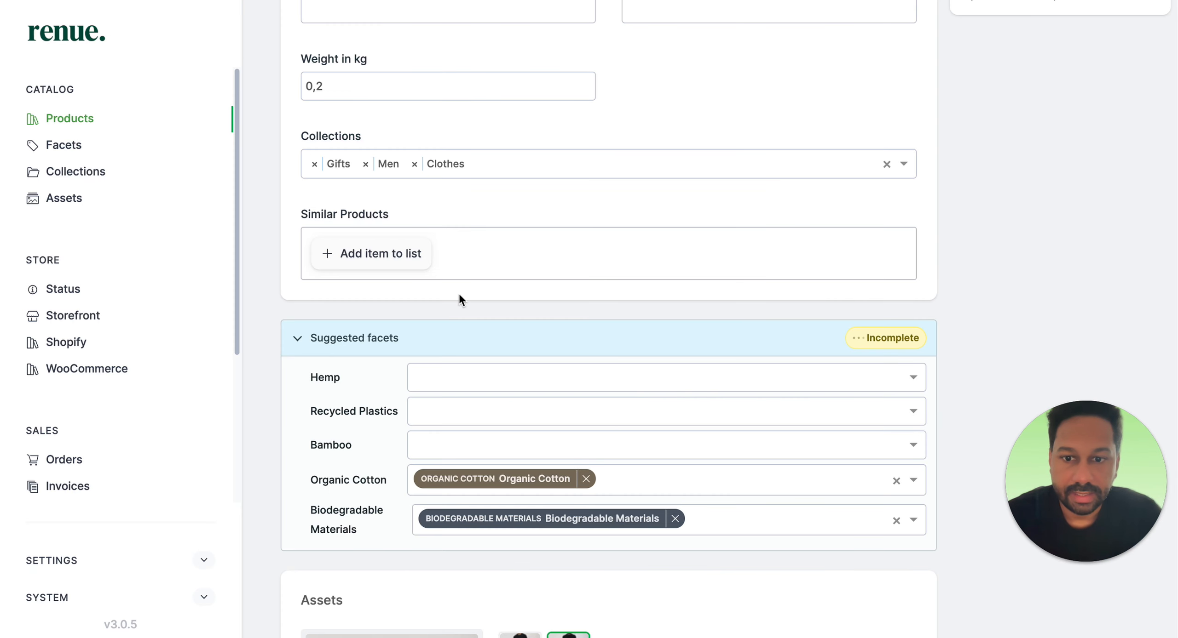
Review the product's collections and suggested facets in the dashboard, and open the GOTS Organic Cotton T-Shirt from the storefront's full results before returning home.
{"action": "scroll", "coordinate": [458, 293], "scroll_direction": "down", "scroll_amount": 15}
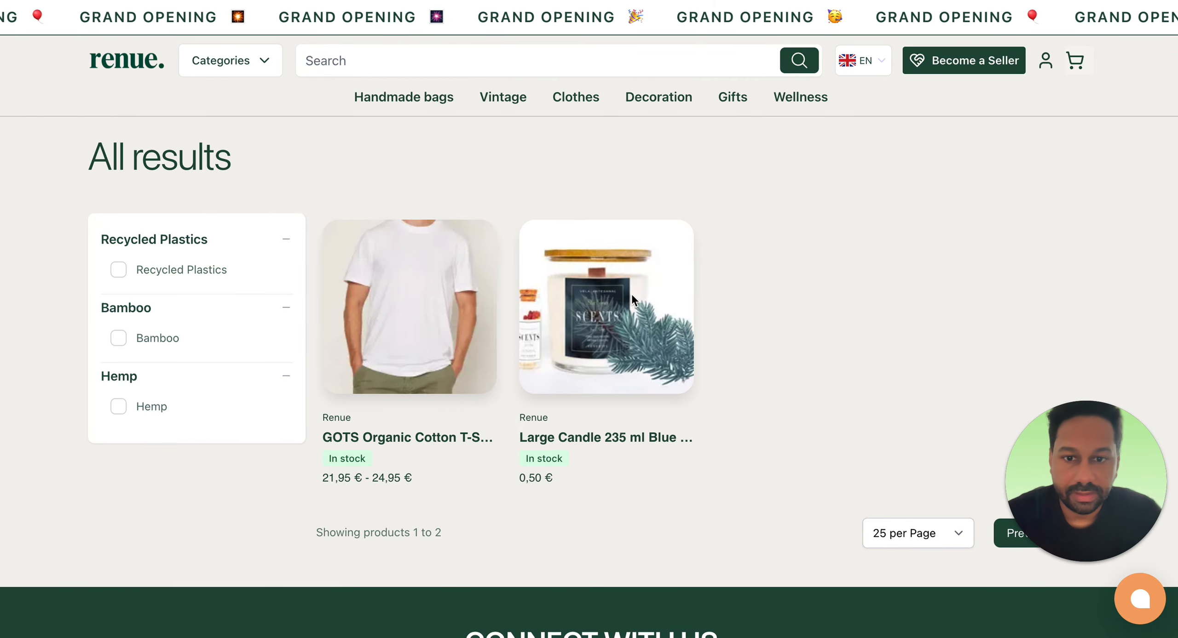
{"action": "left_click", "coordinate": [418, 299]}
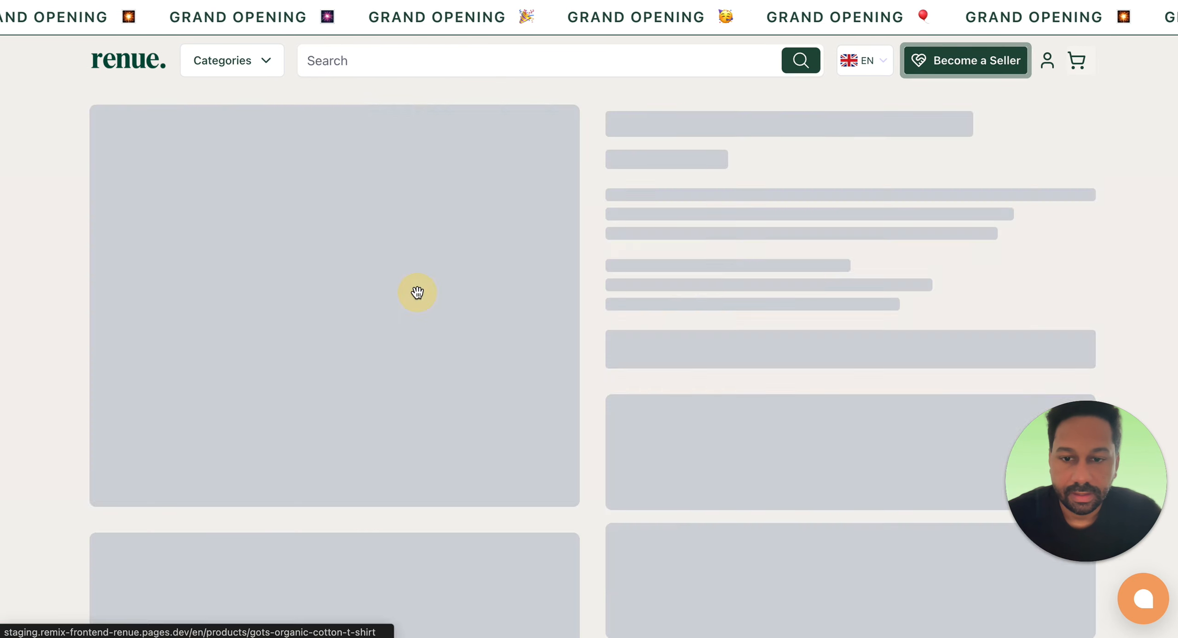
{"action": "left_click", "coordinate": [126, 60]}
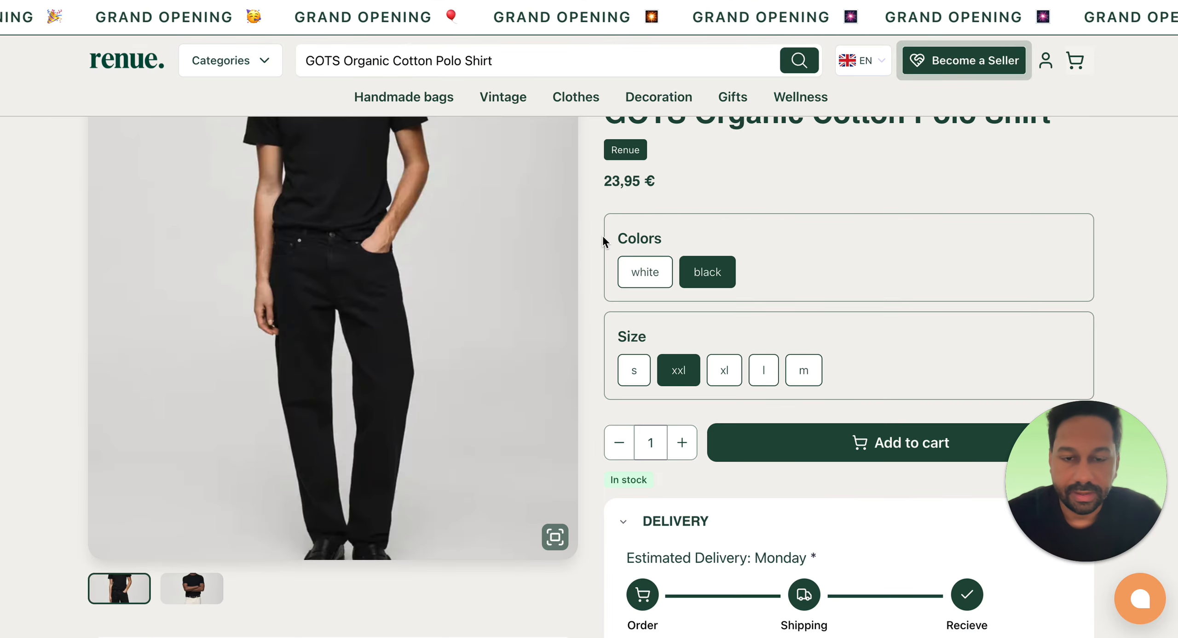
Compare the polo shirt's xxl variant in black and white, view the white one in size s, and reselect size xxl.
{"action": "scroll", "coordinate": [602, 262], "scroll_direction": "up", "scroll_amount": 2}
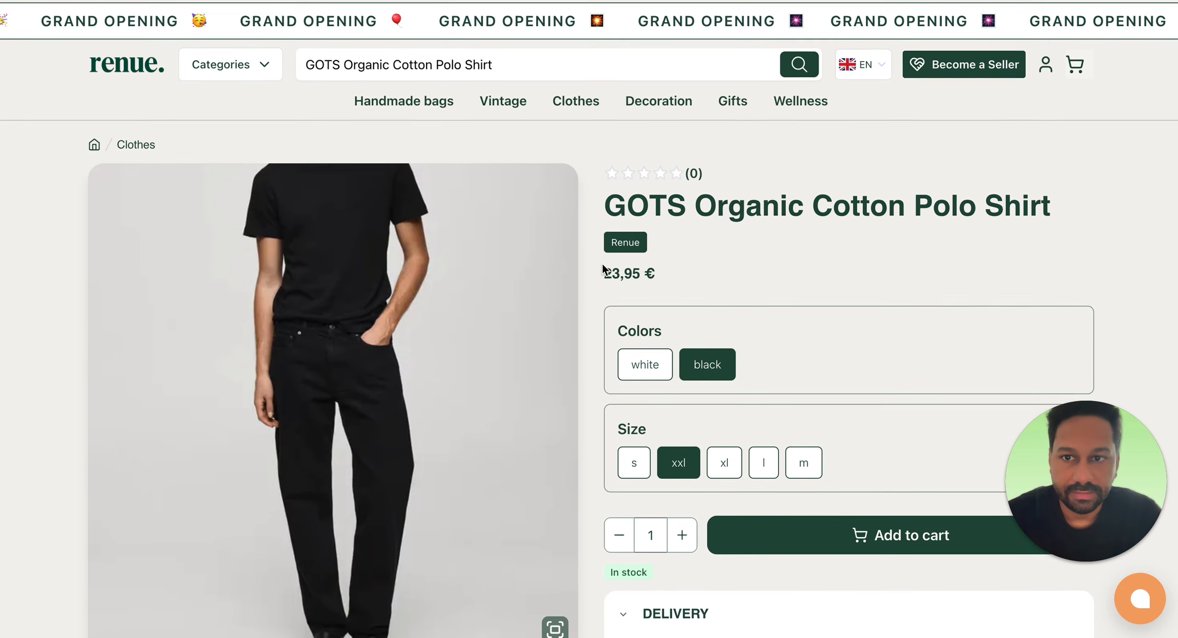
{"action": "scroll", "coordinate": [602, 266], "scroll_direction": "down", "scroll_amount": 3}
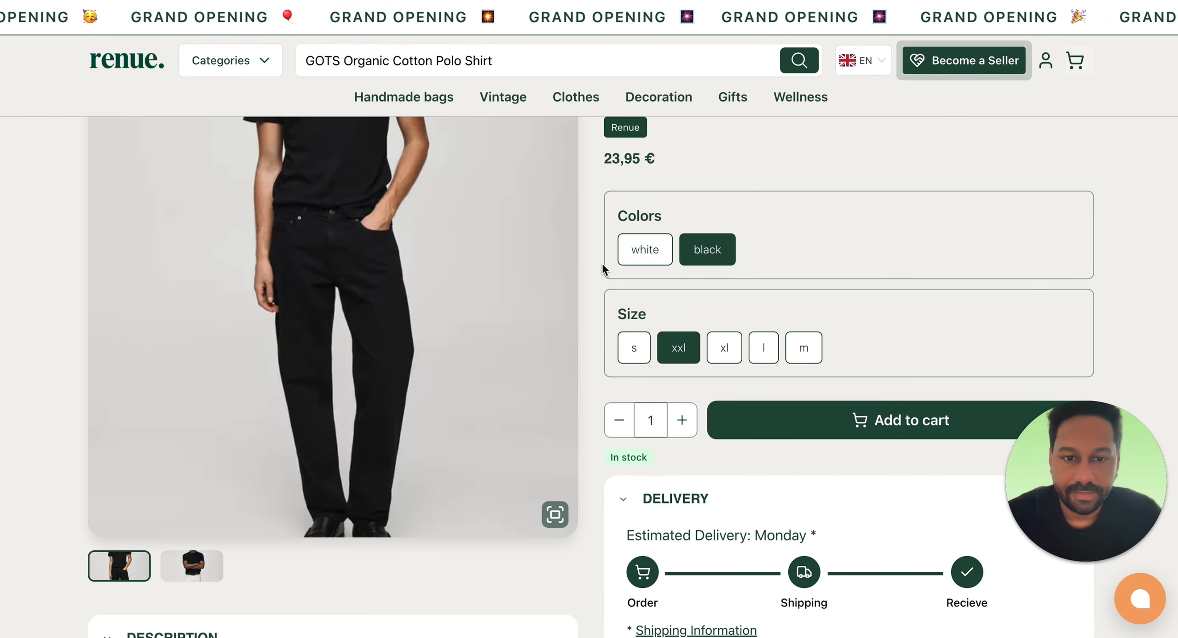
{"action": "scroll", "coordinate": [602, 266], "scroll_direction": "up", "scroll_amount": 3}
{"action": "left_click", "coordinate": [644, 329]}
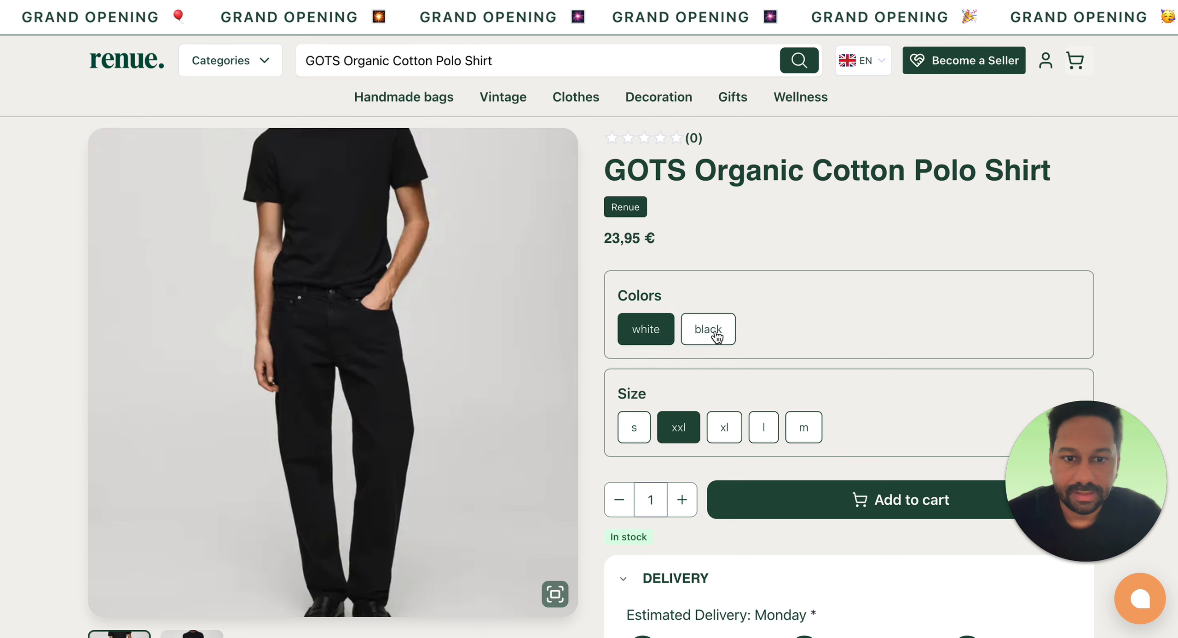
{"action": "left_click", "coordinate": [713, 330]}
{"action": "left_click", "coordinate": [643, 330]}
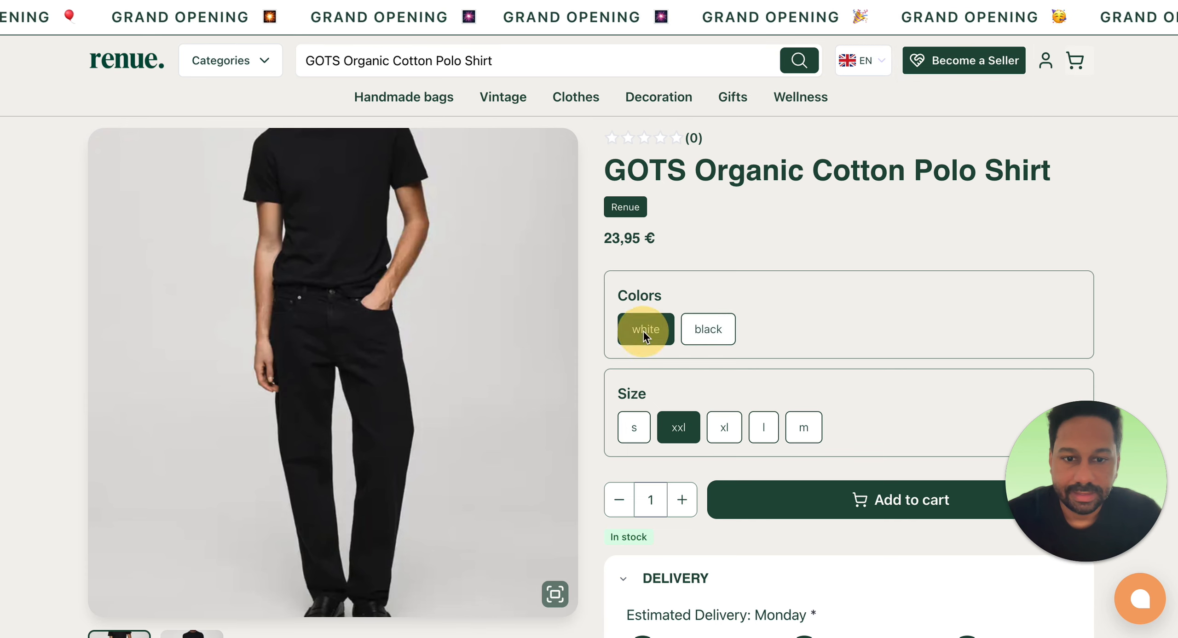
{"action": "left_click", "coordinate": [632, 431]}
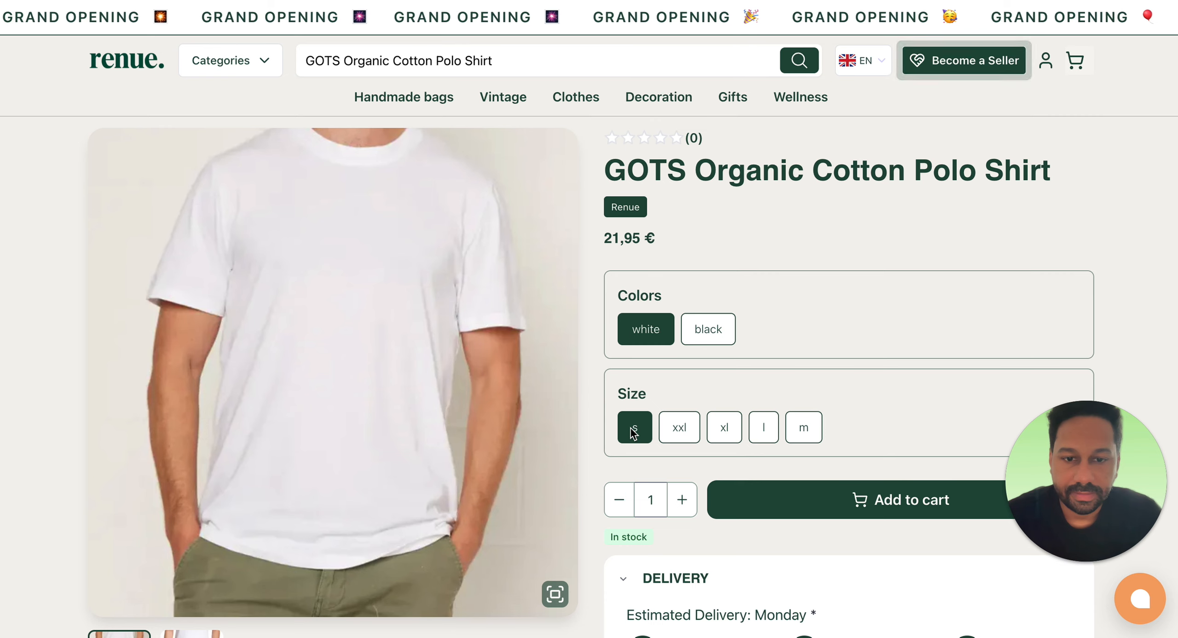
{"action": "left_click", "coordinate": [684, 424]}
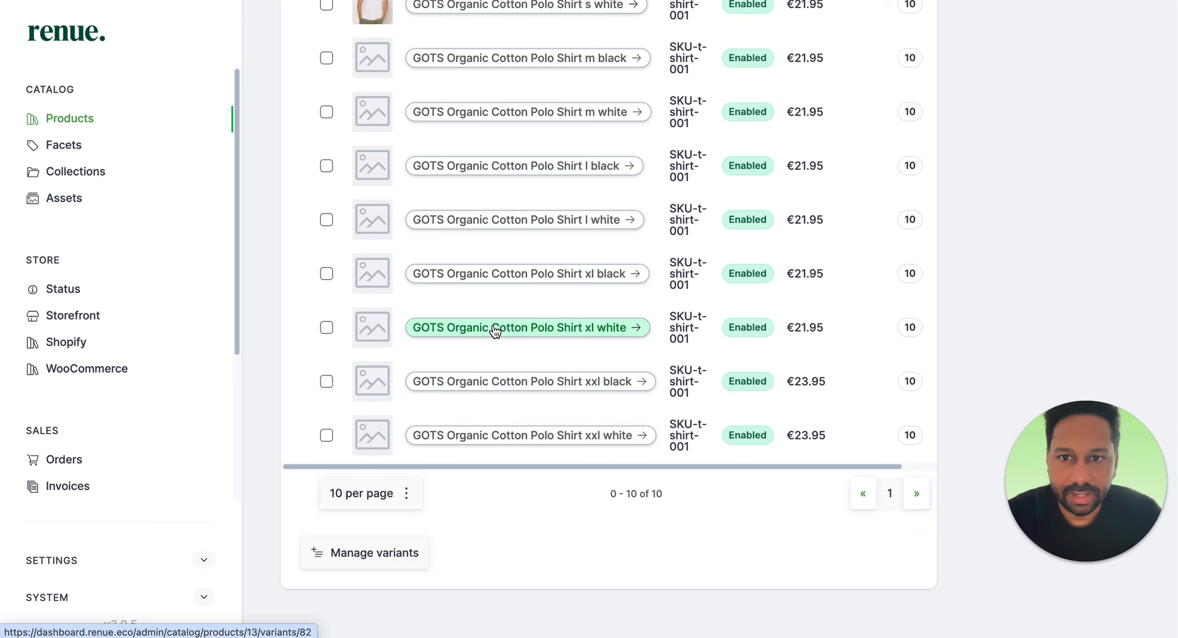
Select the xxl black variant in the dashboard's product variants list and view the available bulk actions without applying one.
{"action": "scroll", "coordinate": [495, 299], "scroll_direction": "up", "scroll_amount": 2}
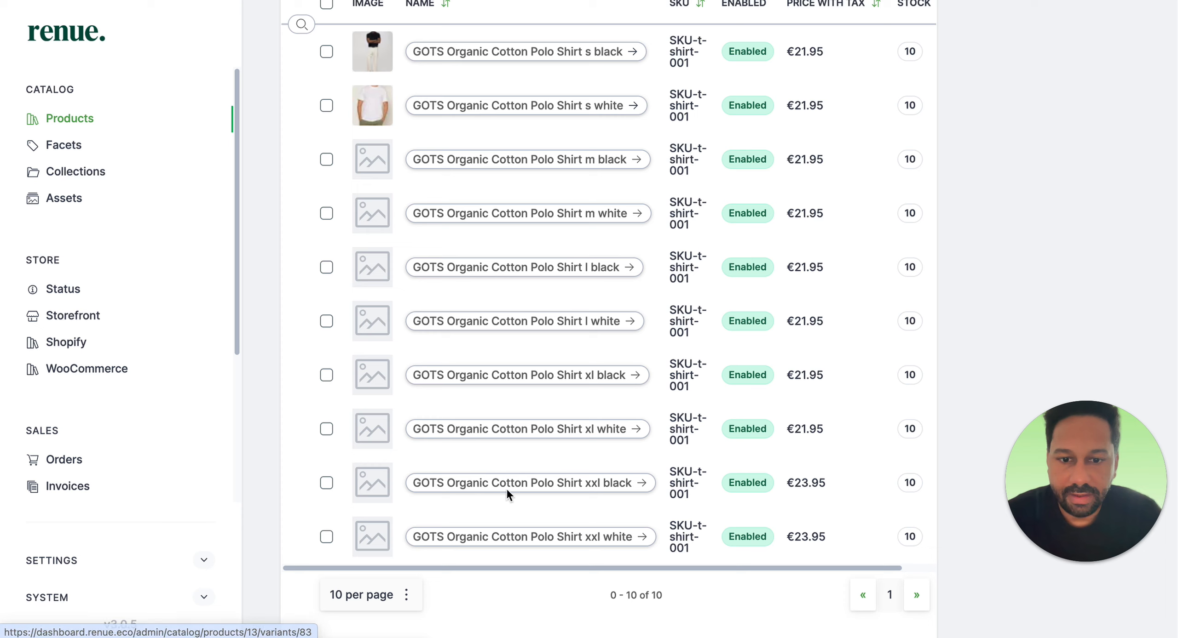
{"action": "left_click", "coordinate": [327, 484]}
{"action": "scroll", "coordinate": [381, 460], "scroll_direction": "up", "scroll_amount": 3}
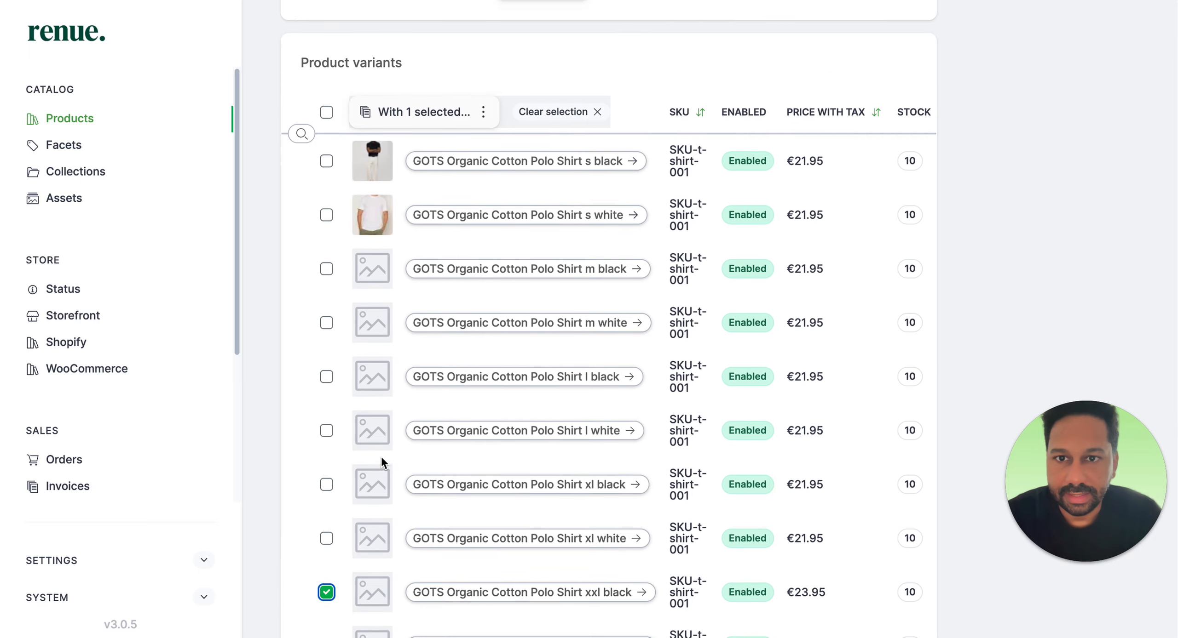
{"action": "left_click", "coordinate": [483, 150]}
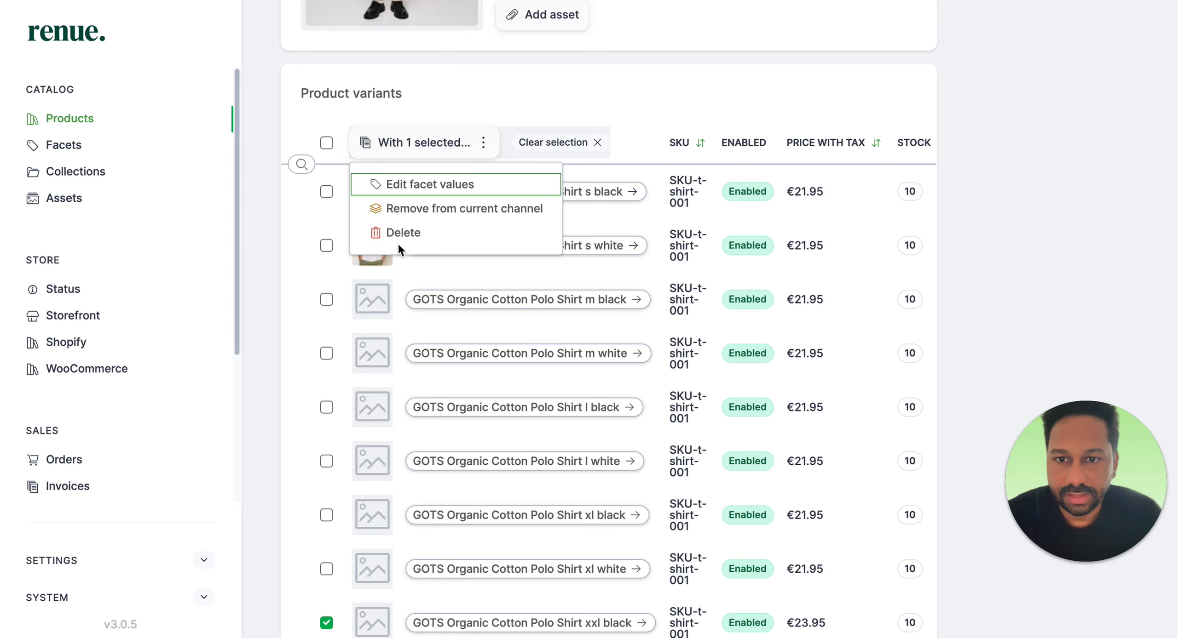
{"action": "left_click", "coordinate": [500, 118]}
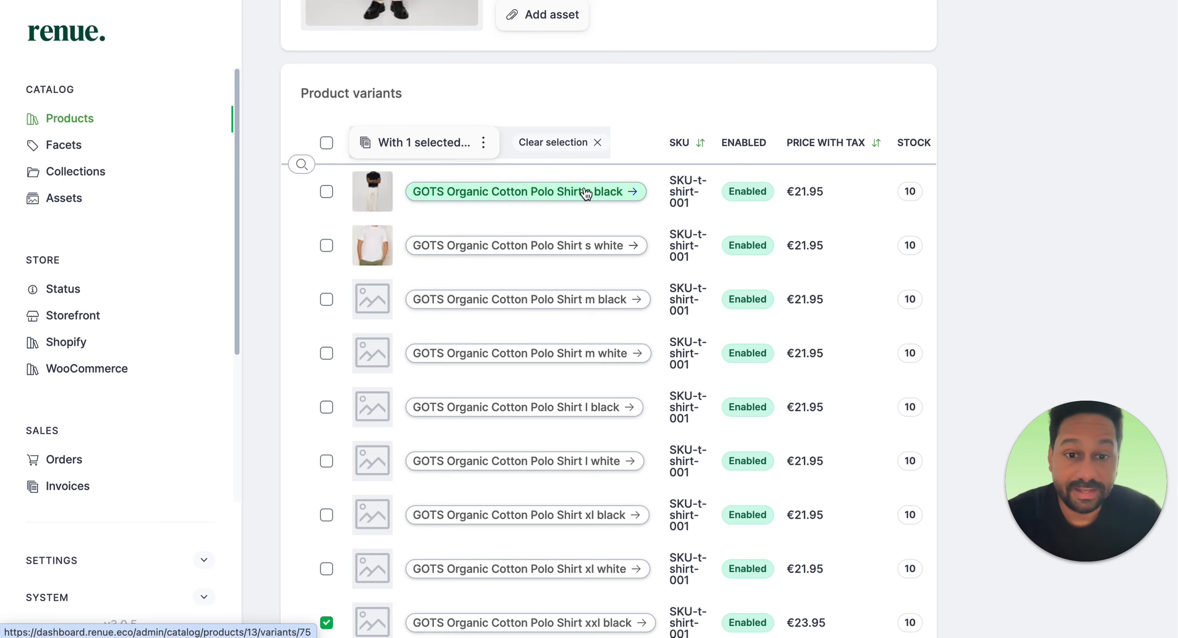
{"action": "scroll", "coordinate": [577, 312], "scroll_direction": "down", "scroll_amount": 3}
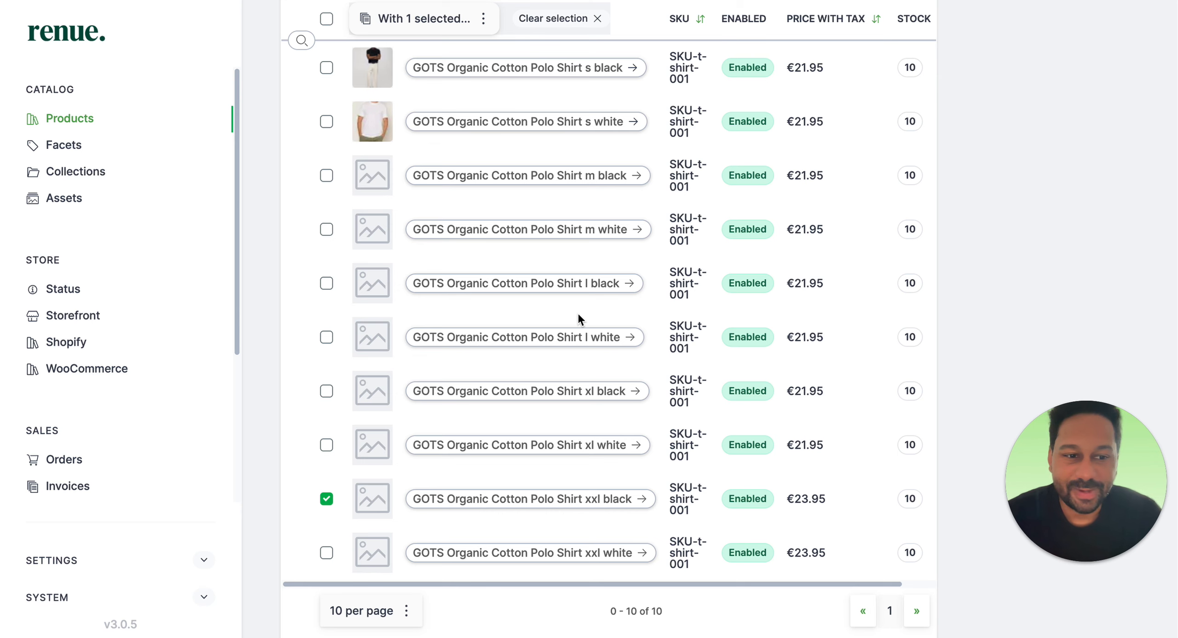
{"action": "key", "text": "ctrl+Left"}
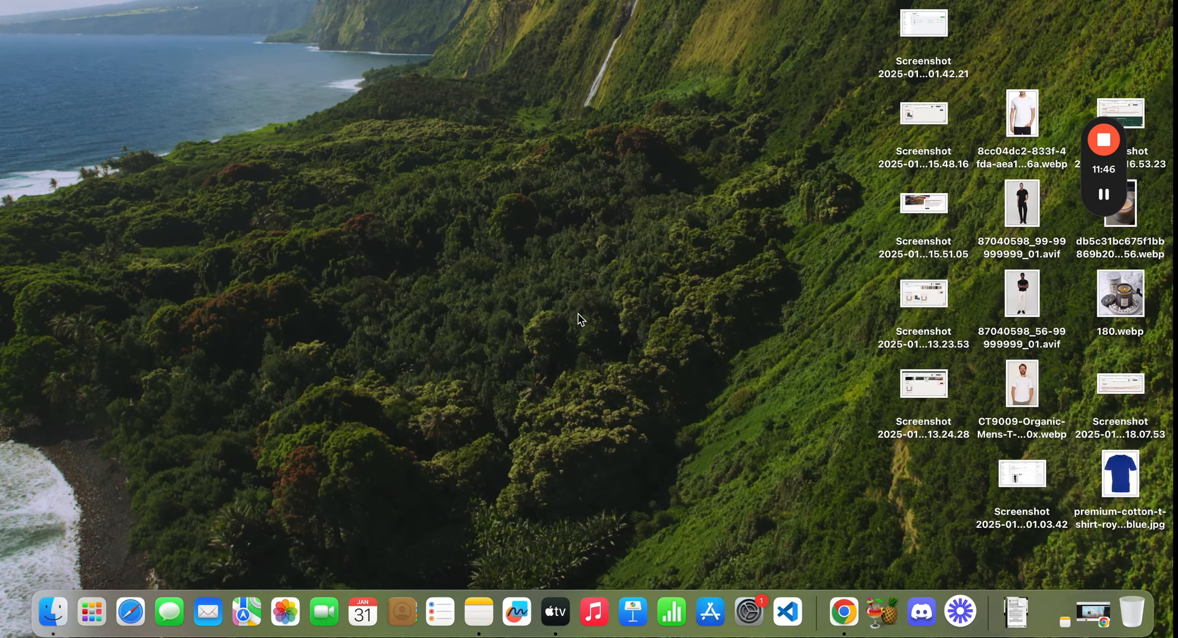